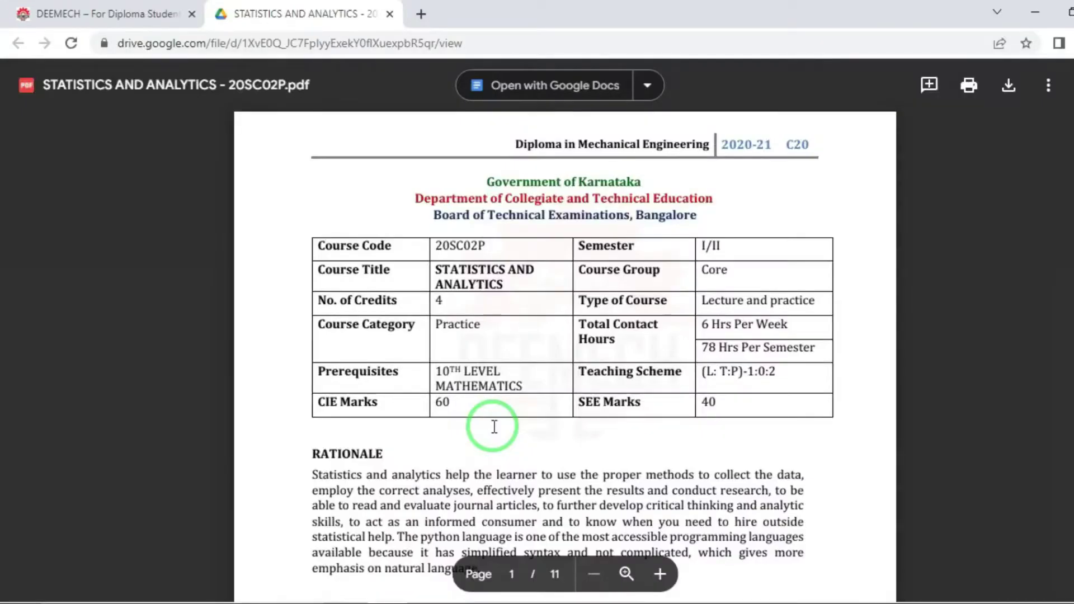
- Scroll the syllabus PDF down to page 4's Practical outcomes and Practical exercises table
{"action": "scroll", "coordinate": [494, 427], "scroll_direction": "down", "scroll_amount": 10}
{"action": "scroll", "coordinate": [494, 427], "scroll_direction": "down", "scroll_amount": 12}
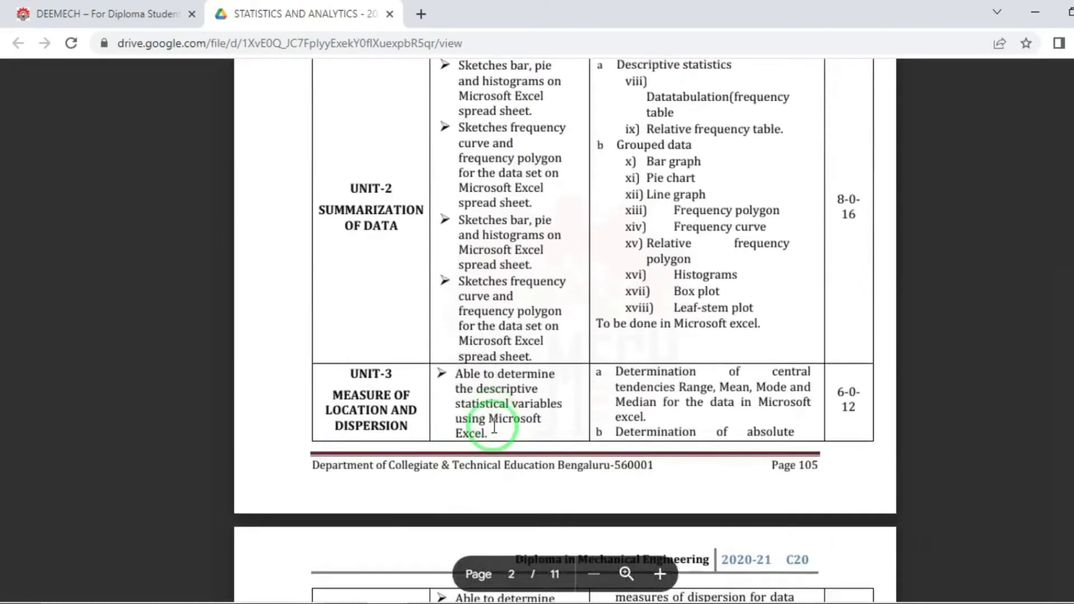
{"action": "scroll", "coordinate": [494, 426], "scroll_direction": "down", "scroll_amount": 5}
{"action": "scroll", "coordinate": [495, 427], "scroll_direction": "down", "scroll_amount": 5}
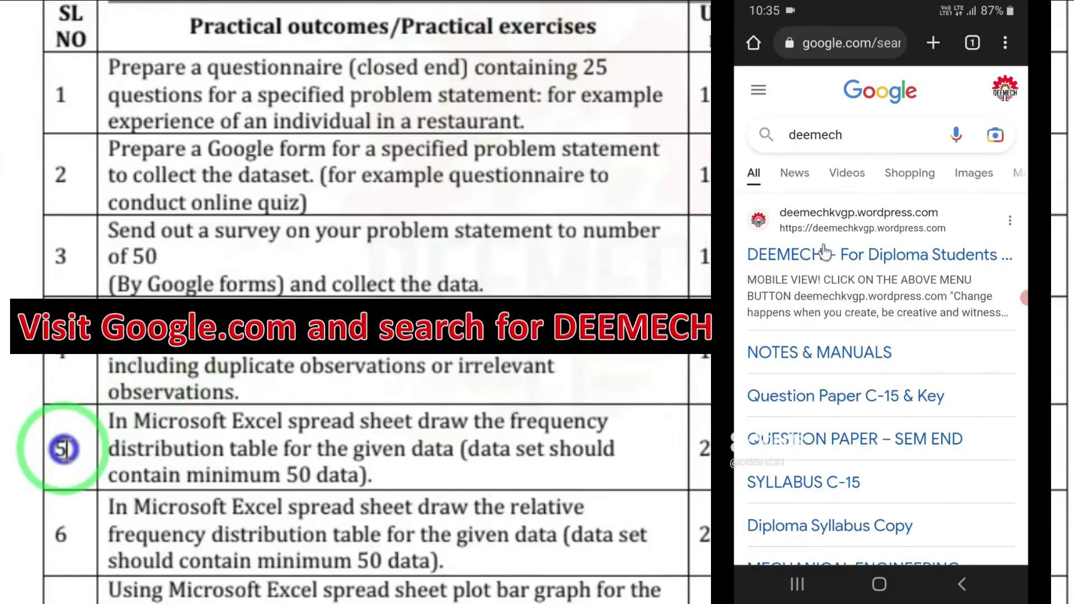
- Highlight the Excel frequency-table exercise and its minimum 50 data requirement in the syllabus
{"action": "mouse_move", "coordinate": [64, 449]}
{"action": "left_mouse_down"}
{"action": "mouse_move", "coordinate": [283, 419]}
{"action": "mouse_move", "coordinate": [104, 457]}
{"action": "mouse_move", "coordinate": [615, 449]}
{"action": "left_mouse_up"}
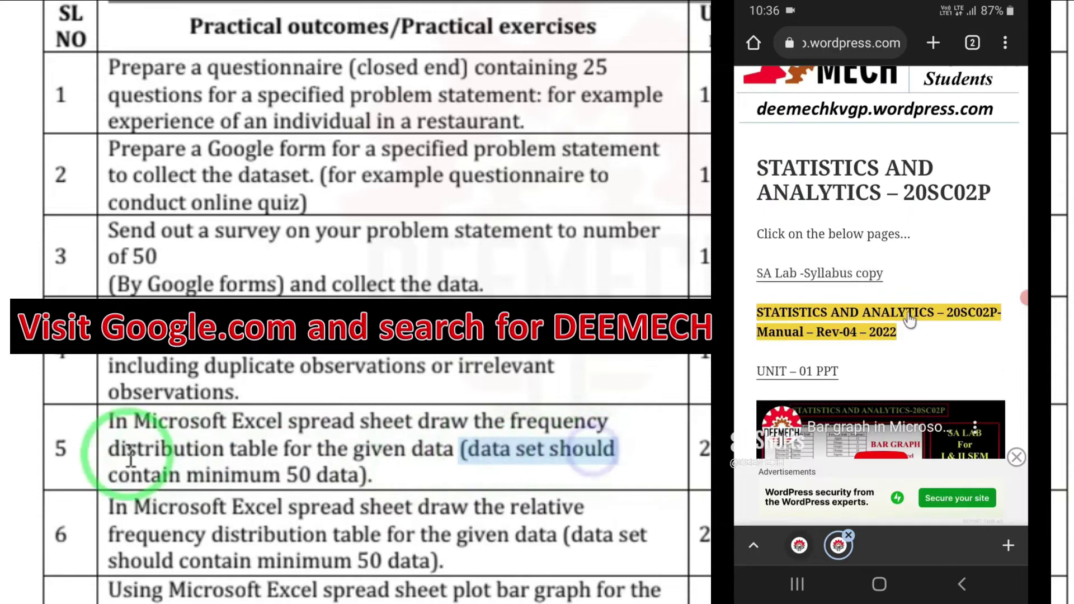
{"action": "left_click_drag", "start_coordinate": [109, 475], "coordinate": [377, 475]}
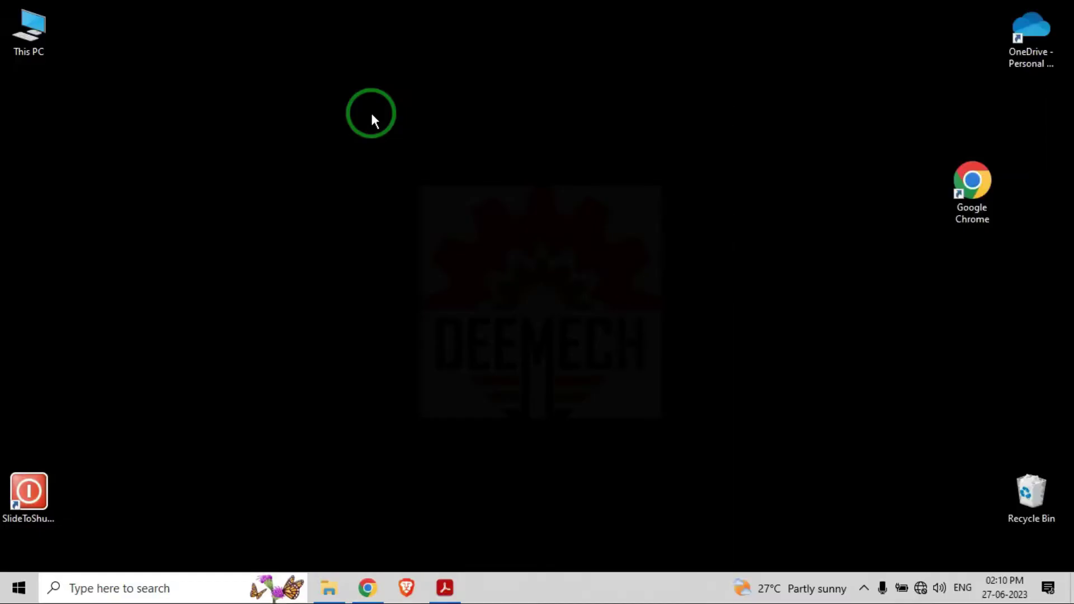
- Create a new Excel worksheet on the desktop, name it with the register number, and open it
{"action": "right_click", "coordinate": [370, 111]}
{"action": "mouse_move", "coordinate": [276, 324]}
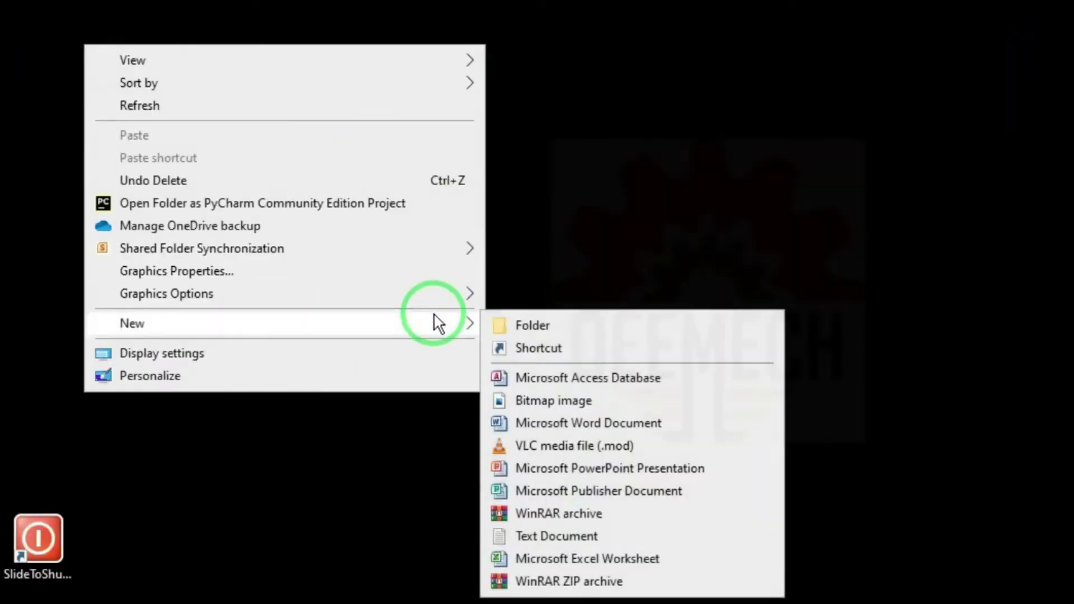
{"action": "left_click", "coordinate": [651, 565]}
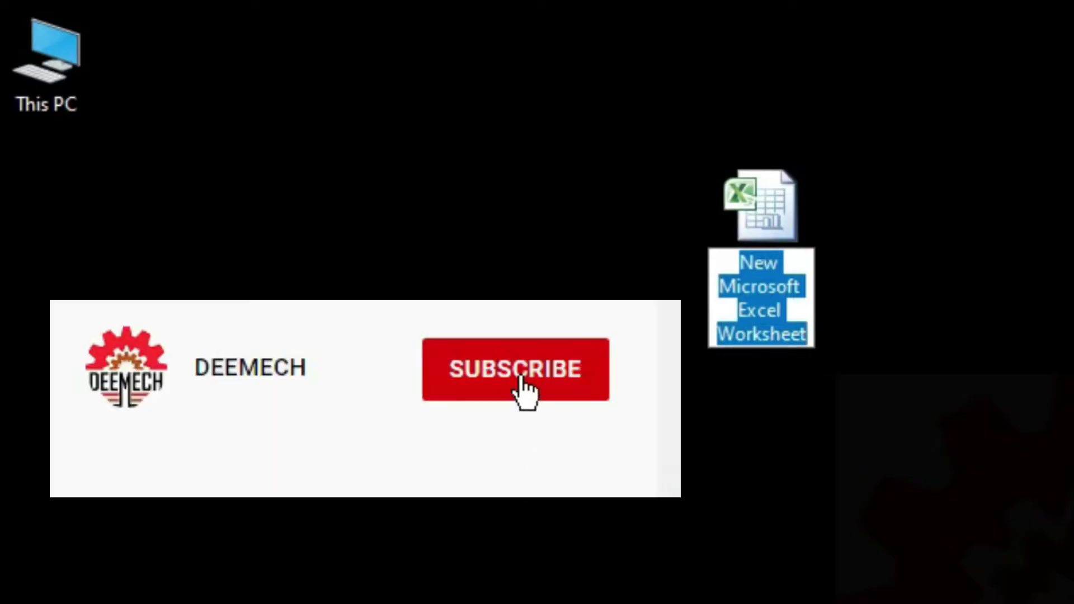
{"action": "type", "text": "338ME"}
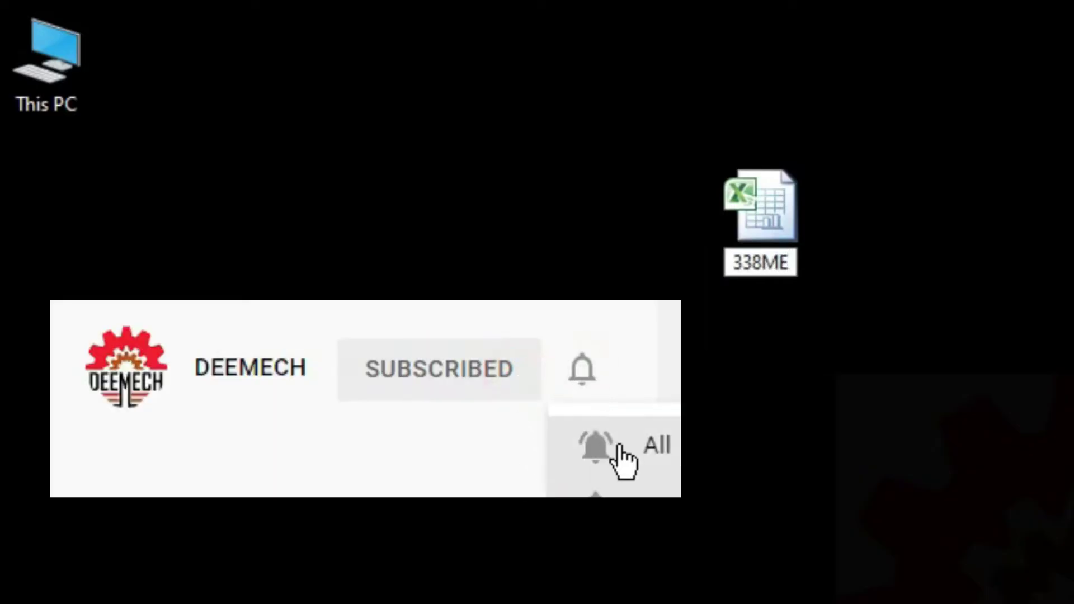
{"action": "type", "text": "23000"}
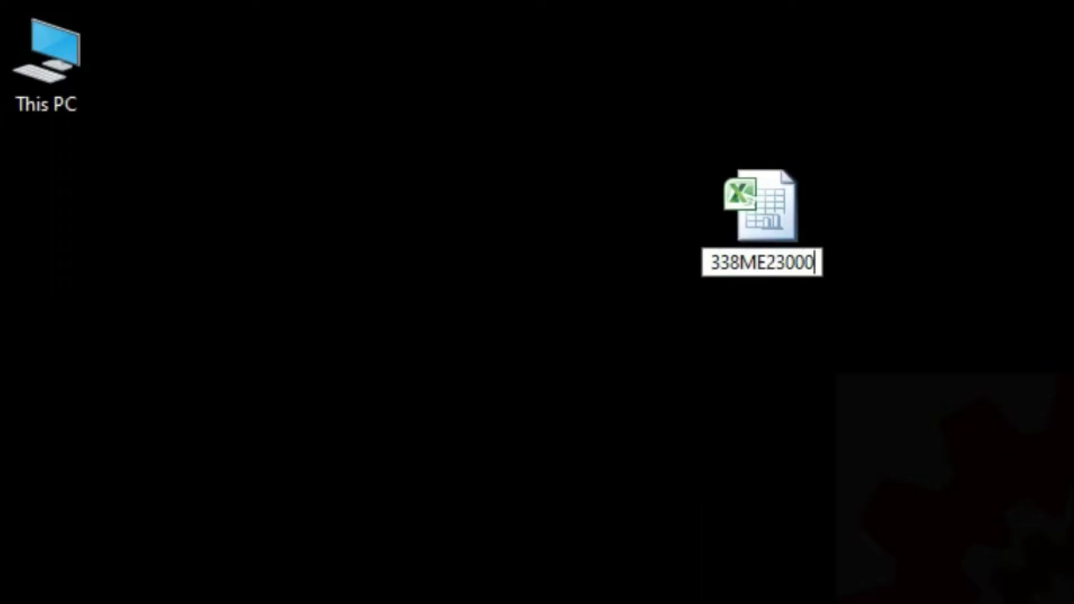
{"action": "key", "text": "Return"}
{"action": "right_click", "coordinate": [766, 206]}
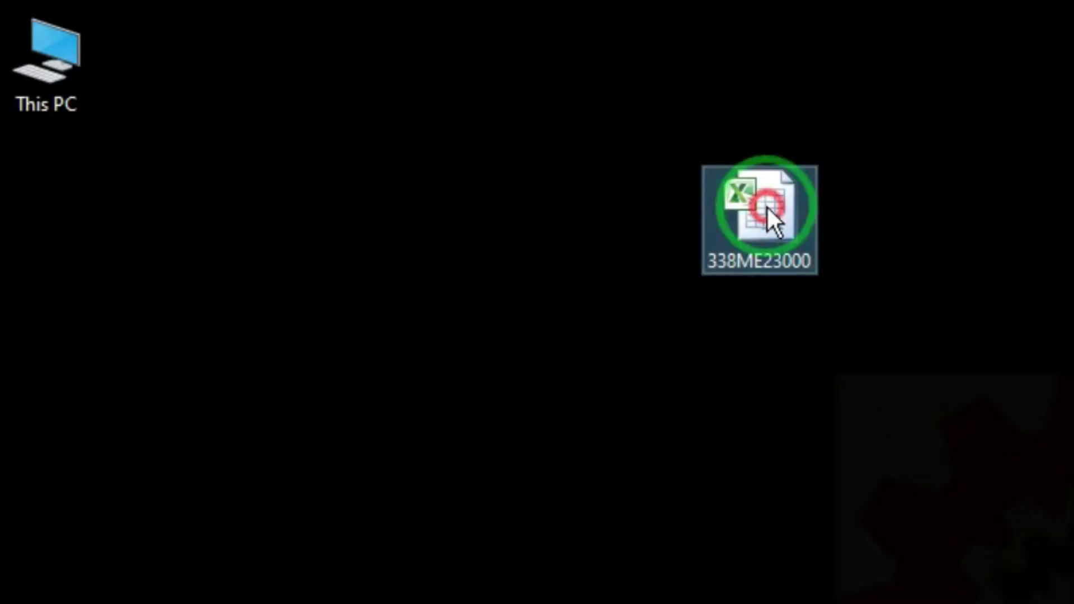
{"action": "left_click", "coordinate": [448, 233]}
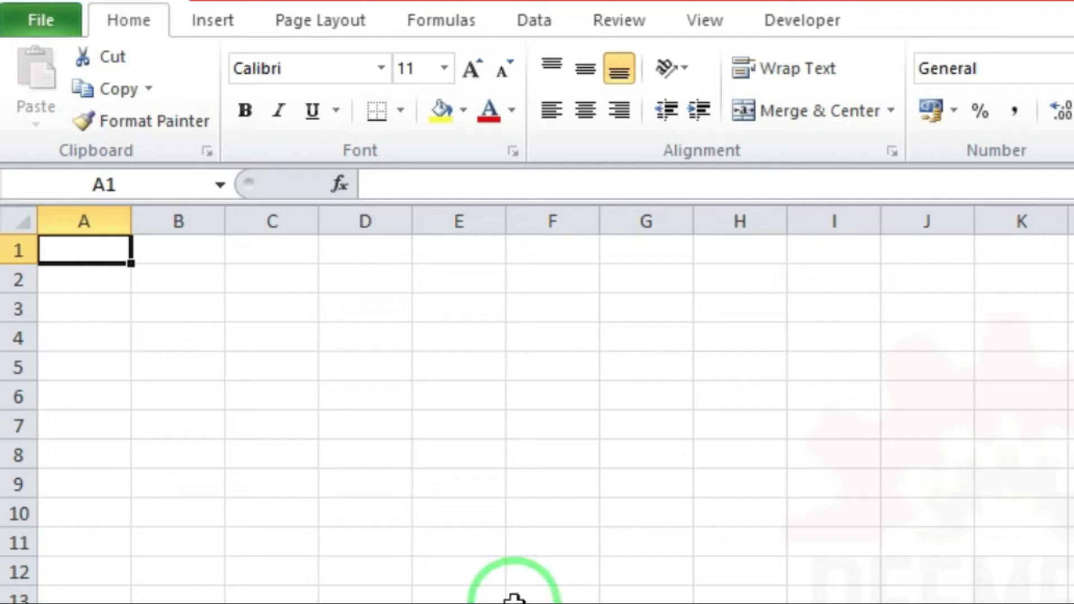
- Merge and centre cells A1:H1 into a single title cell
{"action": "left_click", "coordinate": [275, 240]}
{"action": "left_click", "coordinate": [185, 270]}
{"action": "left_click", "coordinate": [324, 274]}
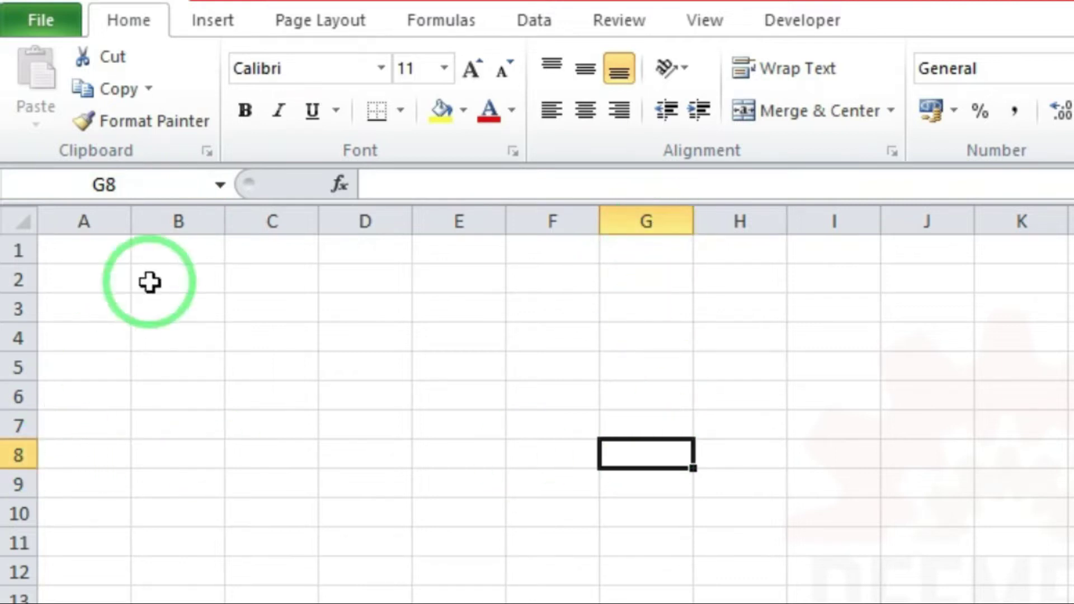
{"action": "left_click", "coordinate": [112, 251]}
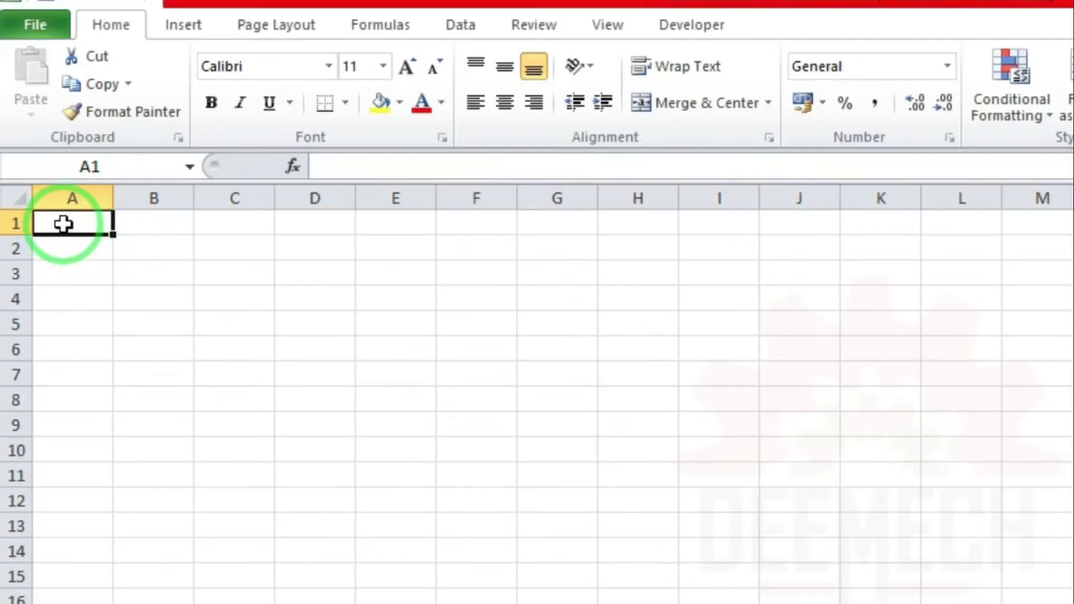
{"action": "left_click_drag", "start_coordinate": [63, 223], "coordinate": [653, 227]}
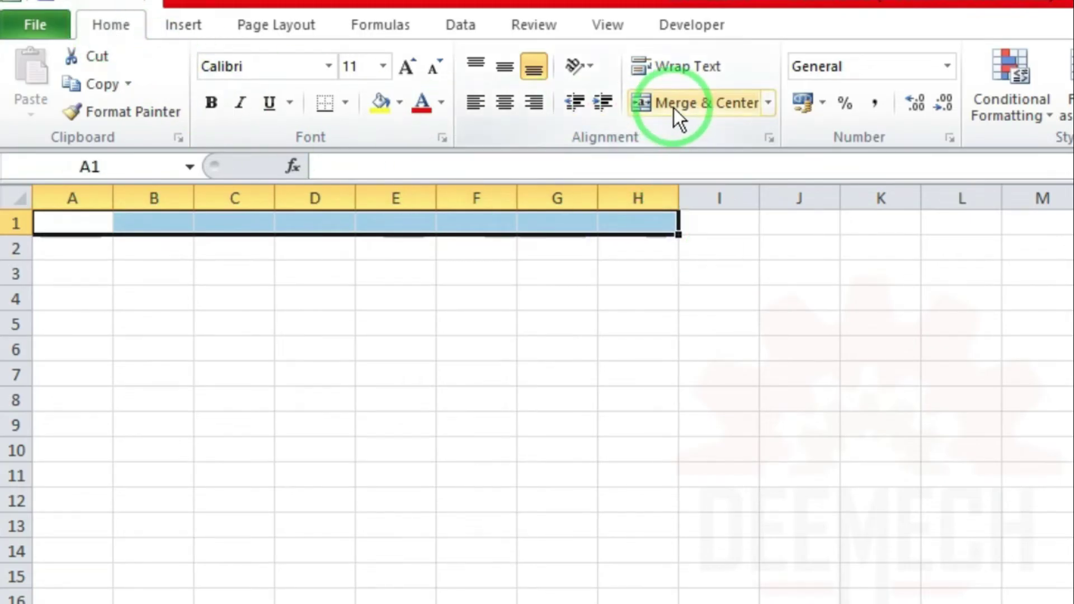
{"action": "left_click", "coordinate": [689, 109]}
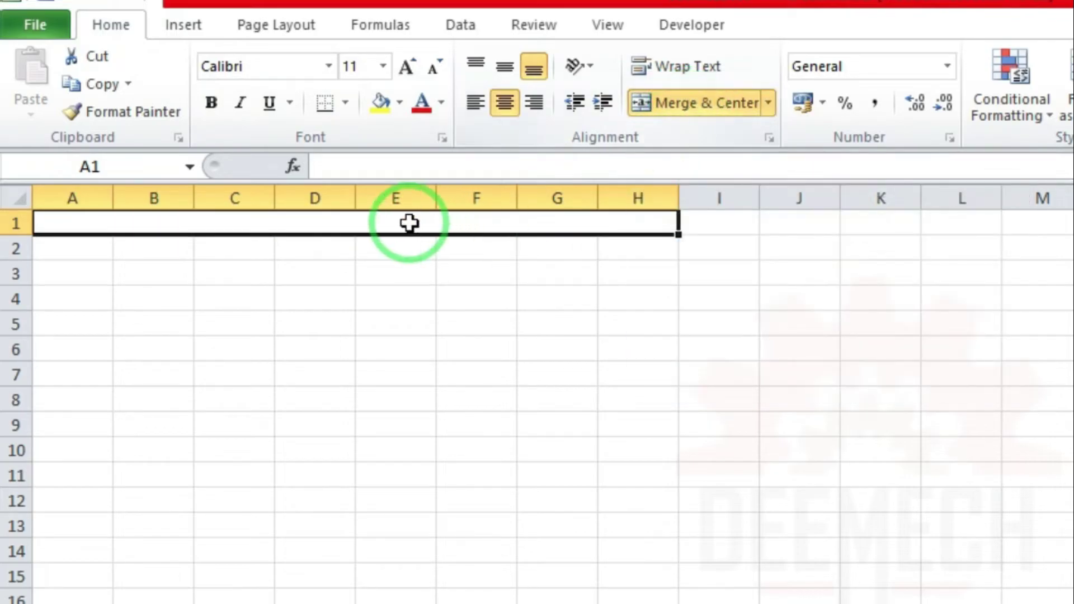
- Enter the title 'To draw the frequency distribution table for the given data'
{"action": "left_click", "coordinate": [320, 166]}
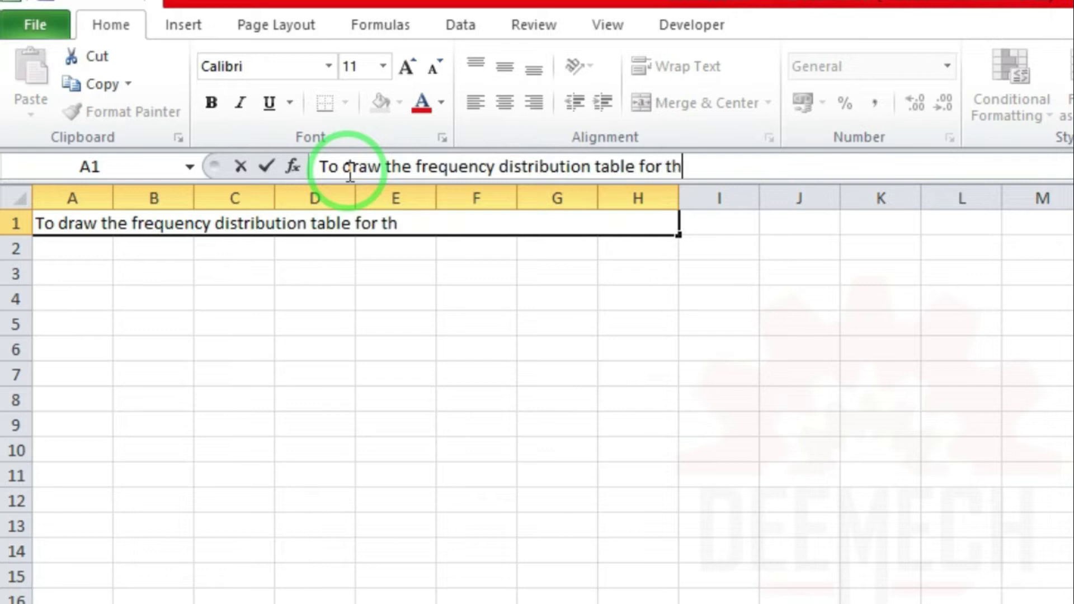
{"action": "type", "text": "e given data"}
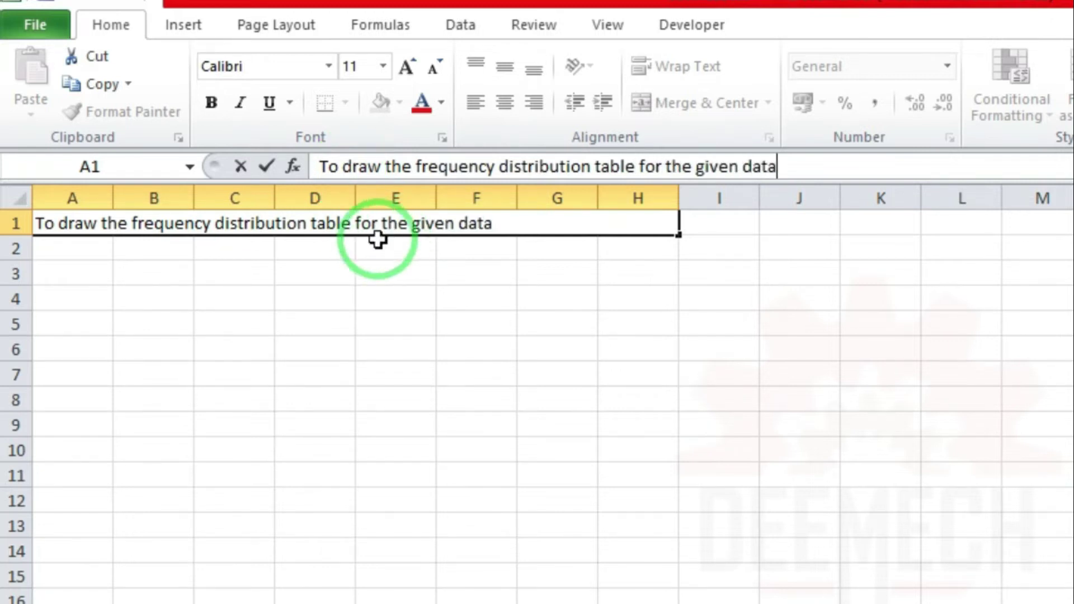
{"action": "left_click", "coordinate": [80, 277]}
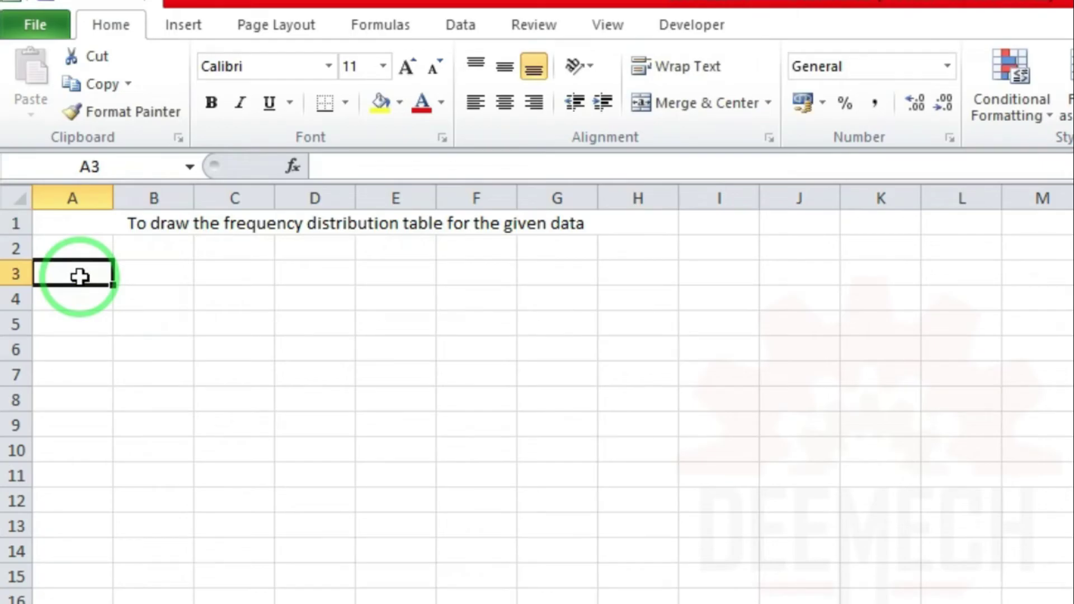
- Enter 'Student Name' in A3, autofit column A to it, and 'Marks' in B3
{"action": "type", "text": "Student Name"}
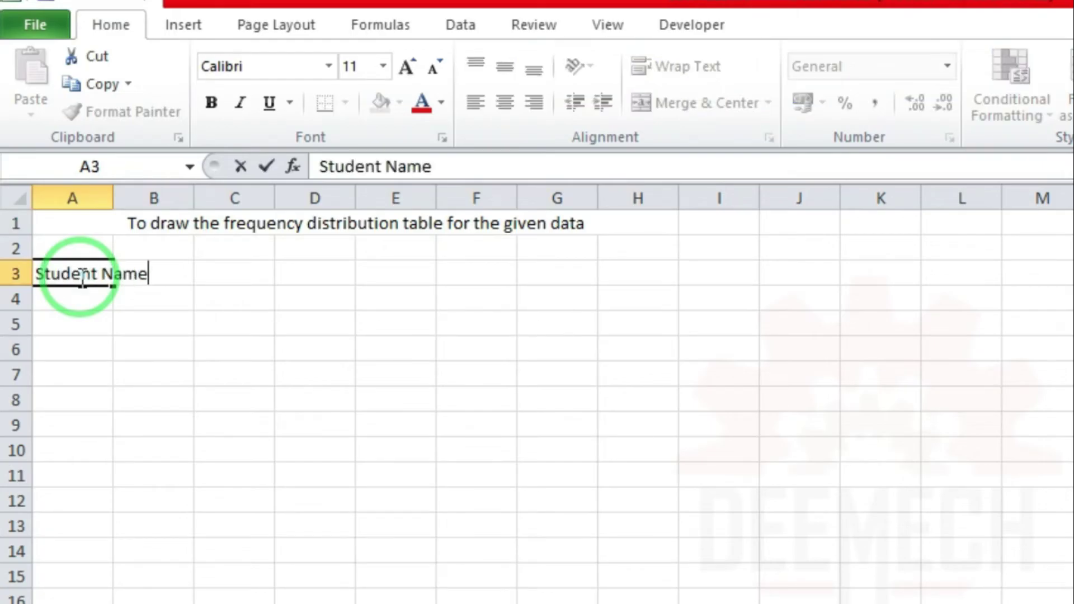
{"action": "left_click", "coordinate": [306, 325]}
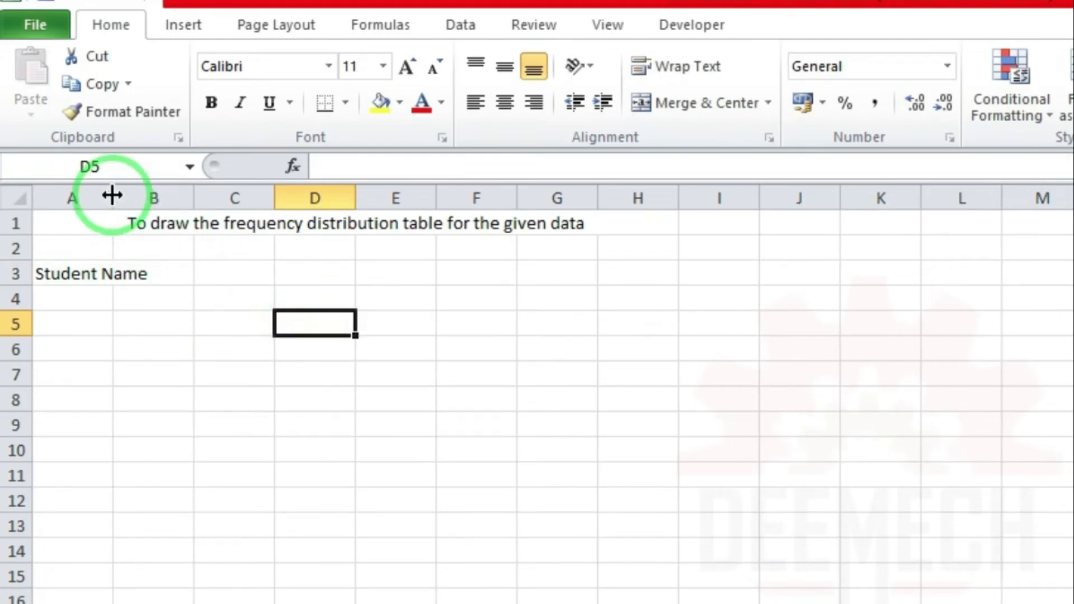
{"action": "mouse_move", "coordinate": [112, 195]}
{"action": "left_mouse_down"}
{"action": "mouse_move", "coordinate": [152, 202]}
{"action": "mouse_move", "coordinate": [120, 208]}
{"action": "left_mouse_up"}
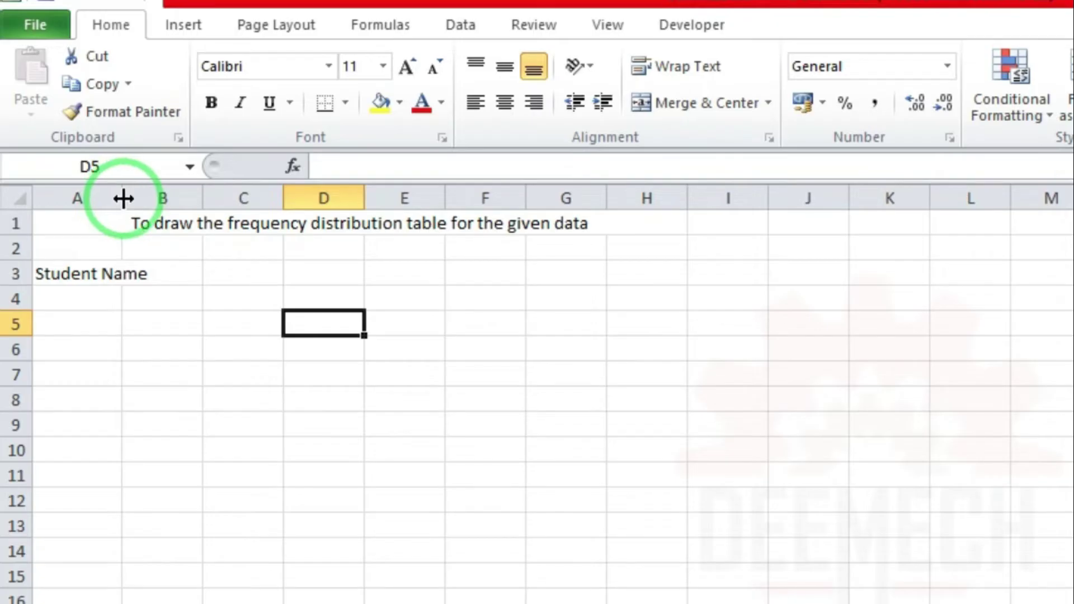
{"action": "double_click", "coordinate": [123, 198]}
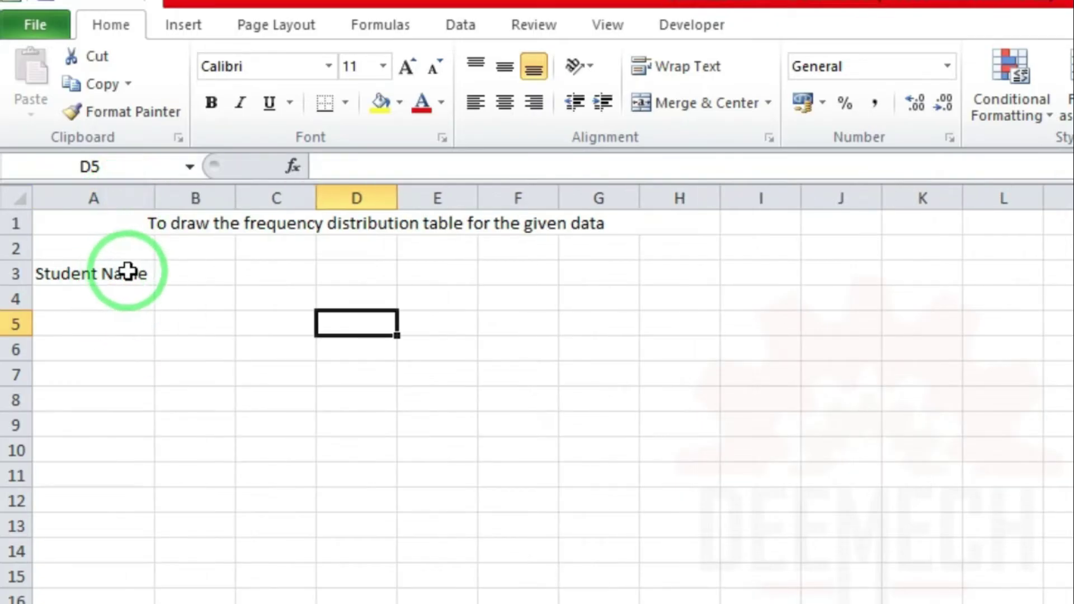
{"action": "left_click", "coordinate": [204, 274]}
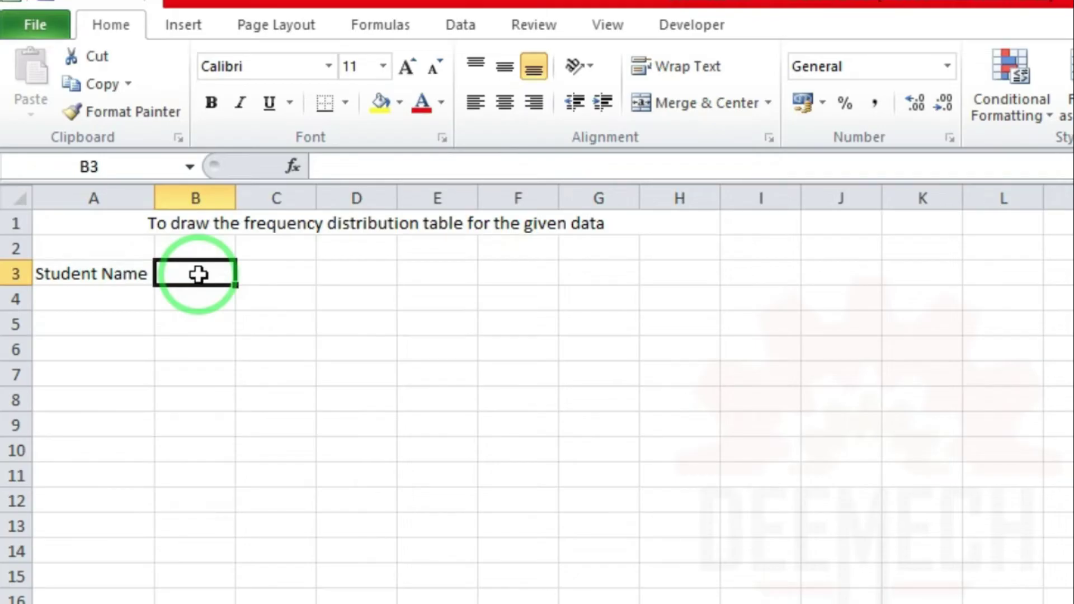
{"action": "type", "text": "Marks"}
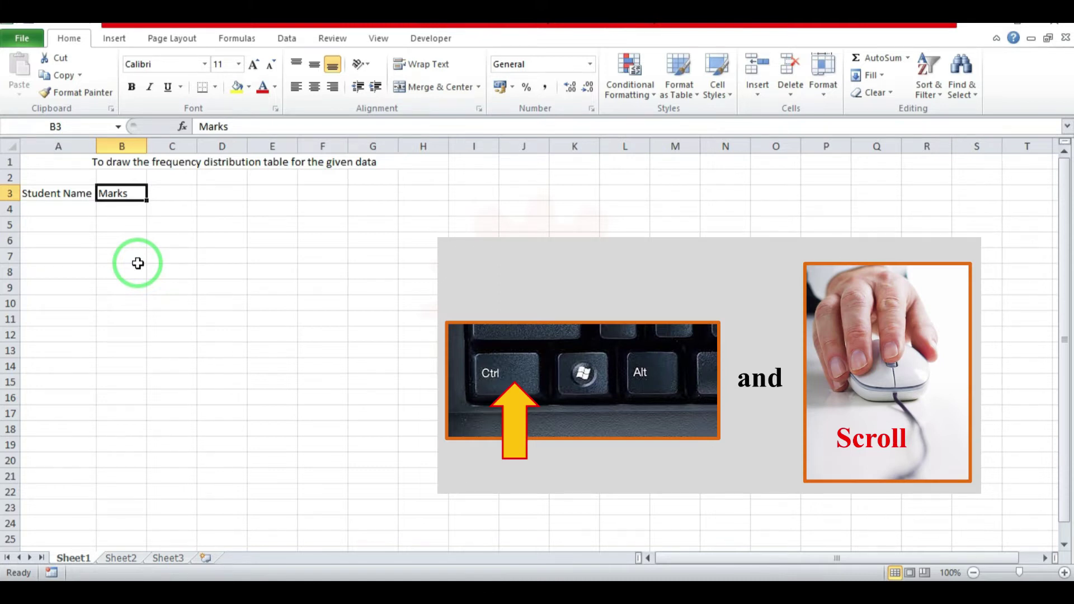
- Zoom the worksheet in to about 175% so the title and headings look larger
{"action": "scroll", "coordinate": [138, 263], "scroll_direction": "up", "scroll_amount": 1}
{"action": "scroll", "coordinate": [138, 263], "scroll_direction": "up", "scroll_amount": 2}
{"action": "scroll", "coordinate": [138, 263], "scroll_direction": "up", "scroll_amount": 2}
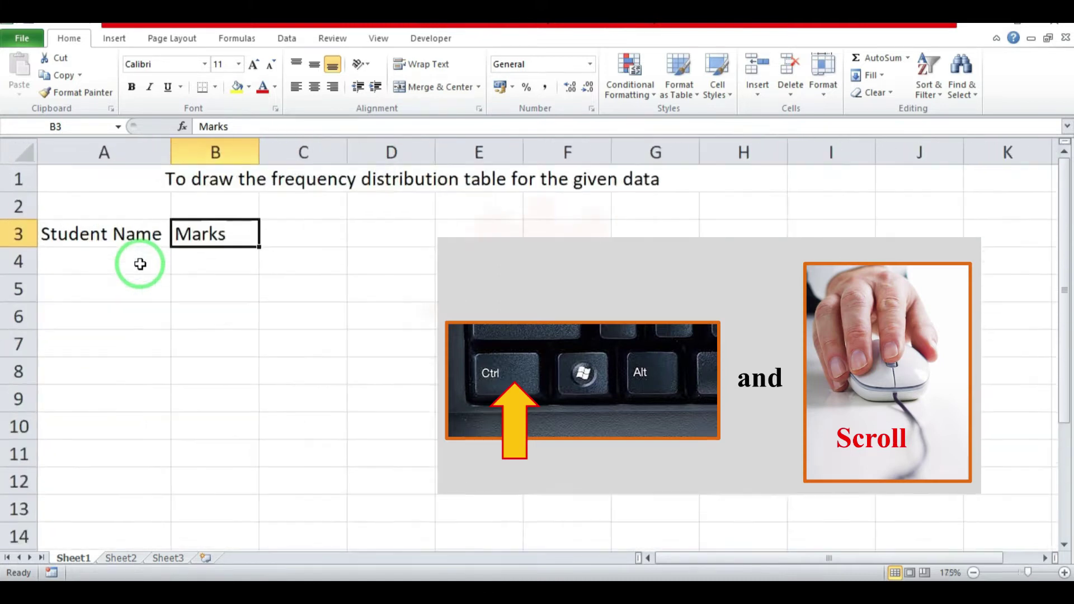
{"action": "scroll", "coordinate": [139, 264], "scroll_direction": "up", "scroll_amount": 1}
{"action": "scroll", "coordinate": [140, 264], "scroll_direction": "down", "scroll_amount": 6}
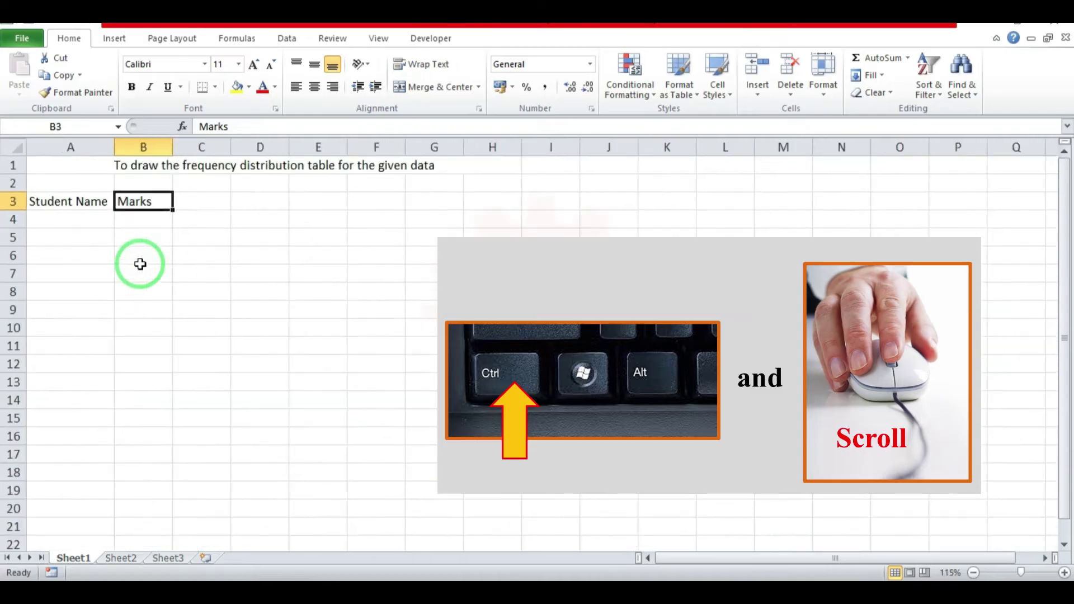
{"action": "scroll", "coordinate": [140, 264], "scroll_direction": "up", "scroll_amount": 4}
{"action": "scroll", "coordinate": [139, 264], "scroll_direction": "up", "scroll_amount": 1}
{"action": "scroll", "coordinate": [140, 263], "scroll_direction": "down", "scroll_amount": 1}
{"action": "scroll", "coordinate": [140, 264], "scroll_direction": "down", "scroll_amount": 3}
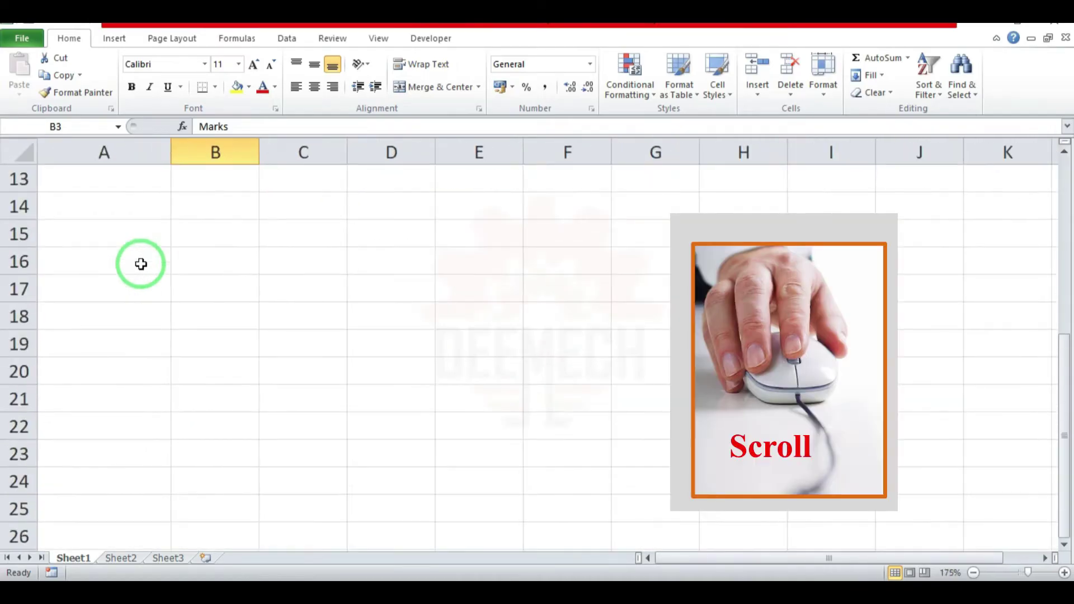
{"action": "scroll", "coordinate": [140, 264], "scroll_direction": "up", "scroll_amount": 4}
{"action": "scroll", "coordinate": [140, 264], "scroll_direction": "down", "scroll_amount": 3}
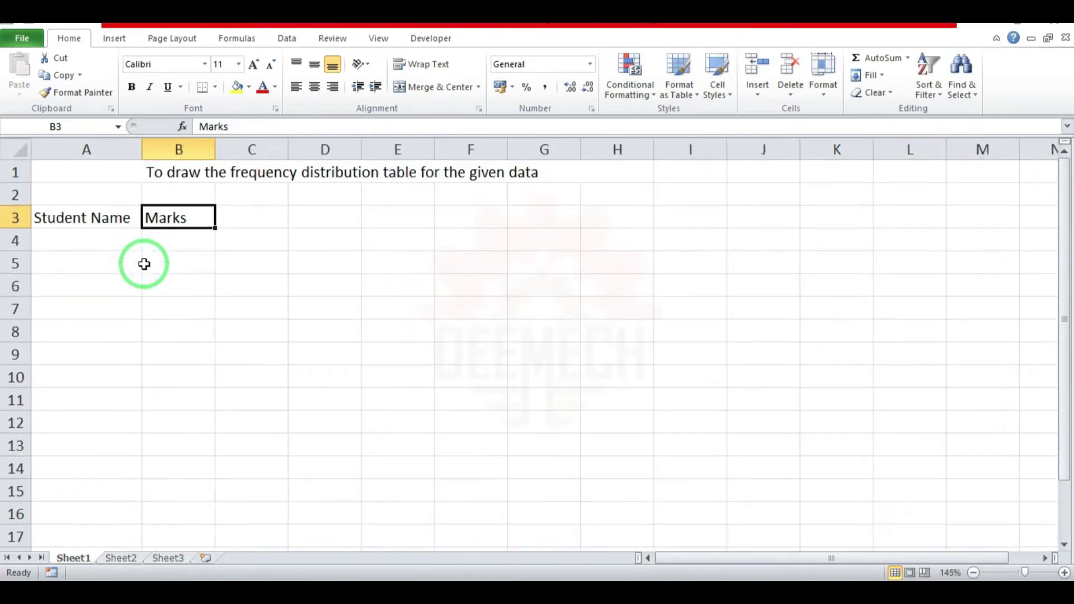
{"action": "scroll", "coordinate": [143, 264], "scroll_direction": "up", "scroll_amount": 2}
{"action": "scroll", "coordinate": [144, 264], "scroll_direction": "up", "scroll_amount": 1}
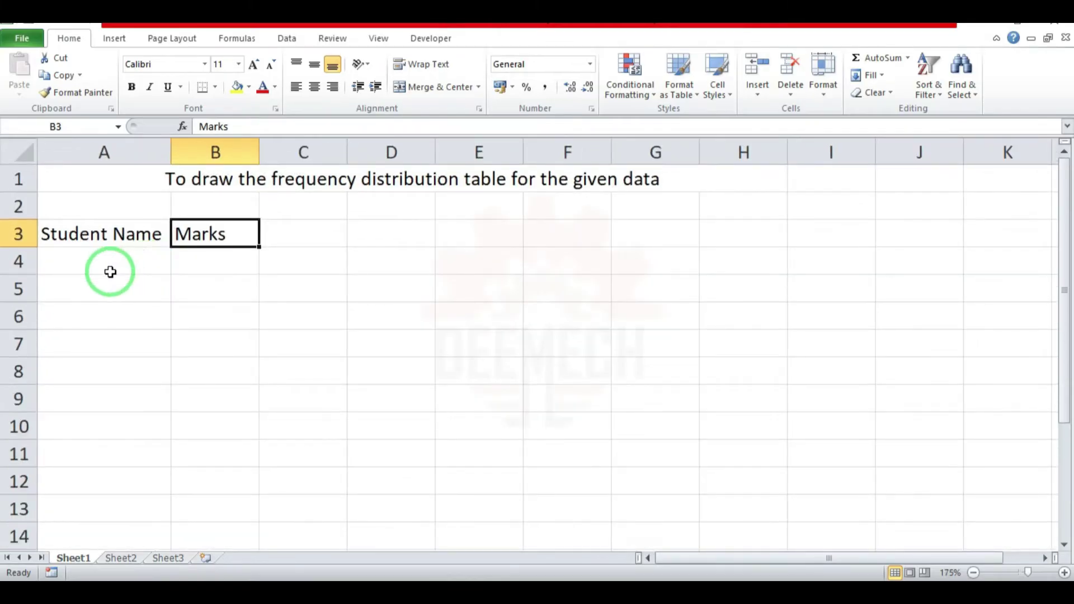
- Enter 'Student 01' in A4 and fill the series down to Student 50 in row 53
{"action": "left_click", "coordinate": [77, 260]}
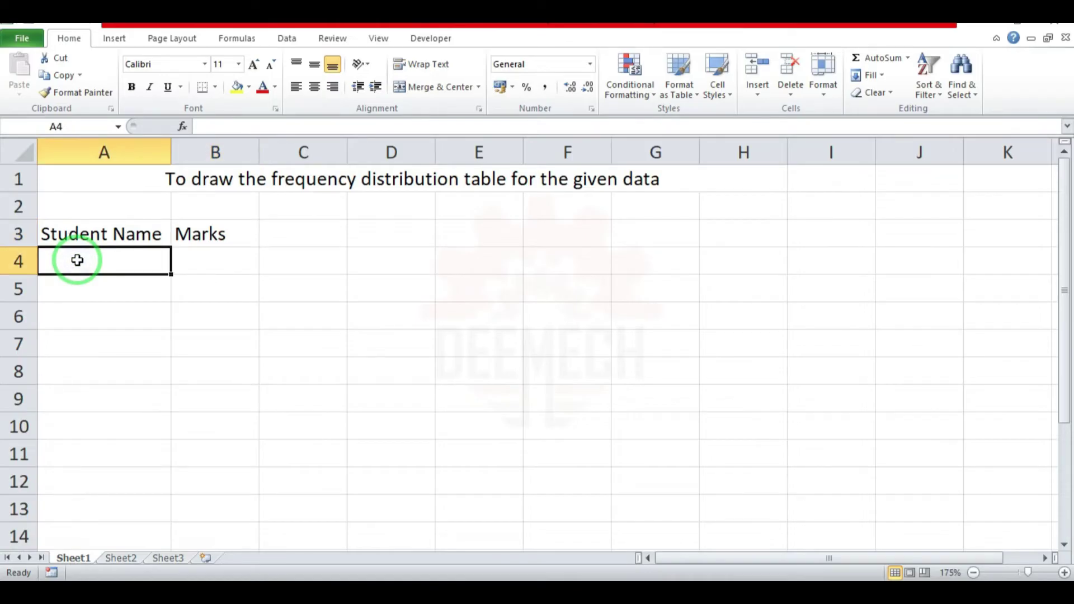
{"action": "type", "text": "Student 01"}
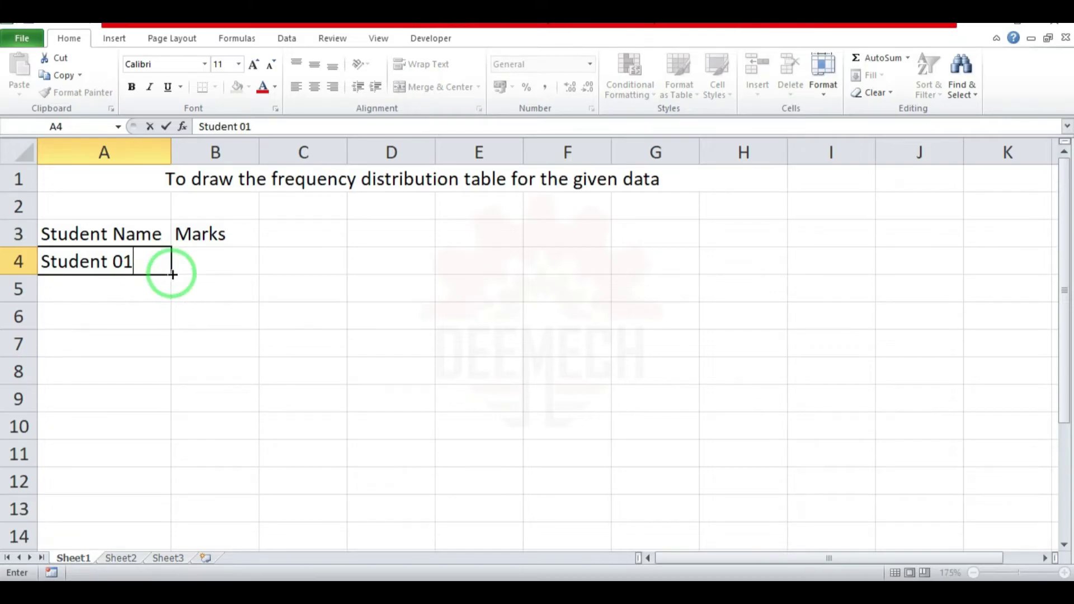
{"action": "mouse_move", "coordinate": [172, 275]}
{"action": "left_mouse_down"}
{"action": "mouse_move", "coordinate": [157, 554]}
{"action": "mouse_move", "coordinate": [152, 539]}
{"action": "left_mouse_up"}
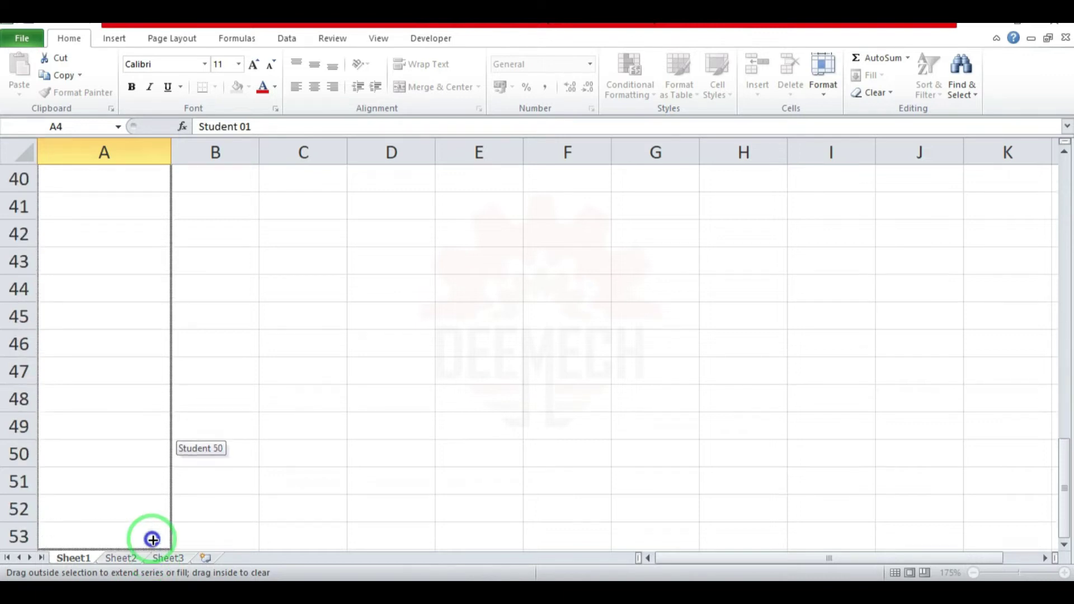
{"action": "left_click_drag", "start_coordinate": [152, 539], "coordinate": [150, 537]}
{"action": "scroll", "coordinate": [143, 492], "scroll_direction": "down", "scroll_amount": 1}
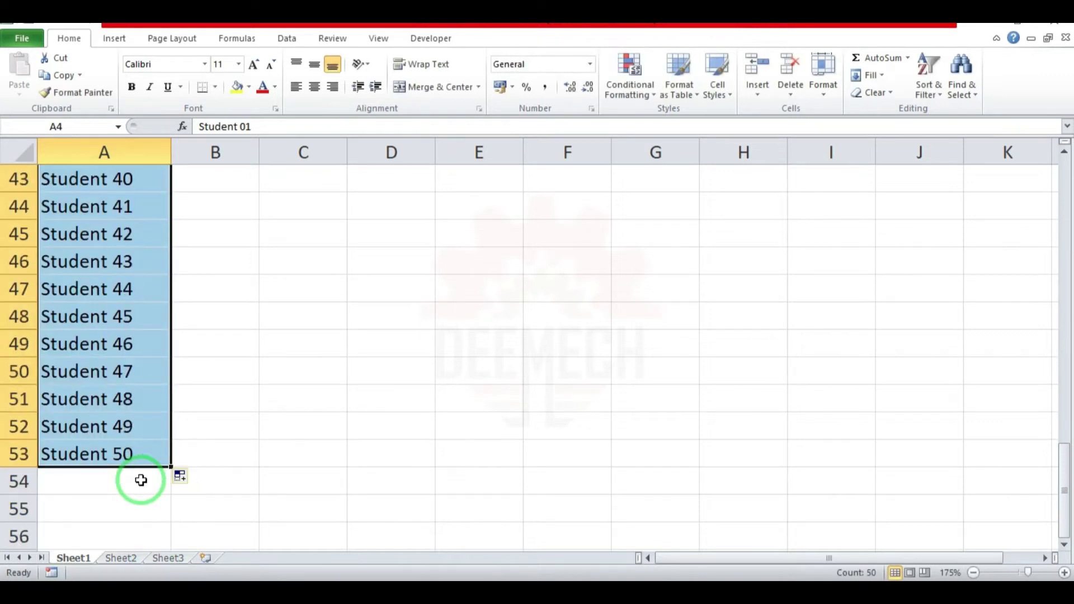
{"action": "scroll", "coordinate": [140, 479], "scroll_direction": "up", "scroll_amount": 3}
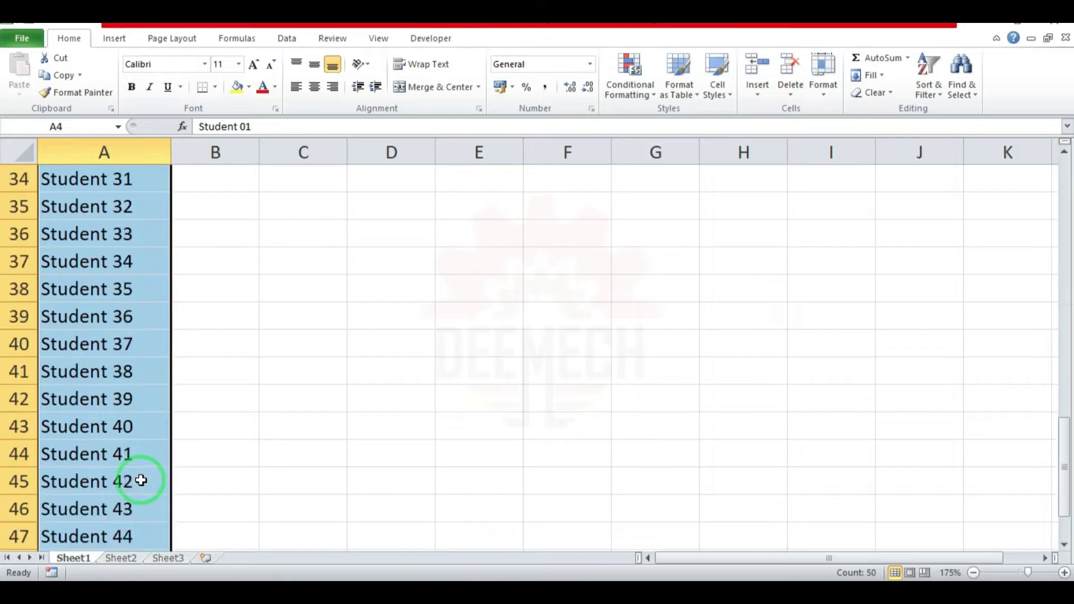
{"action": "scroll", "coordinate": [140, 479], "scroll_direction": "up", "scroll_amount": 8}
{"action": "scroll", "coordinate": [140, 479], "scroll_direction": "up", "scroll_amount": 3}
{"action": "left_click", "coordinate": [216, 270]}
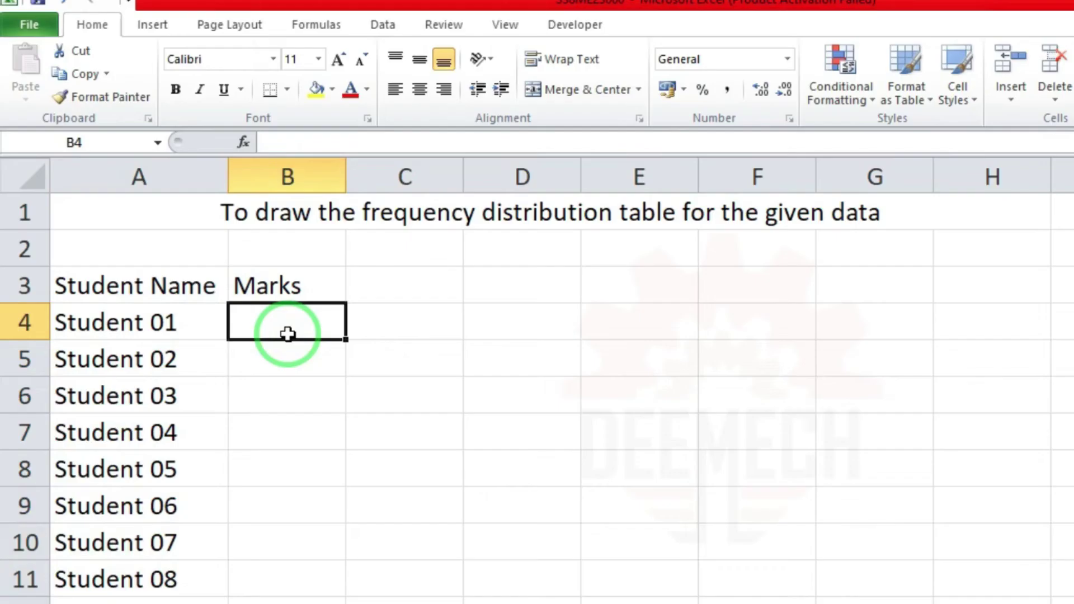
- Enter =RANDBETWEEN(0,100) in B4 to give Student 01 a random mark
{"action": "type", "text": "="}
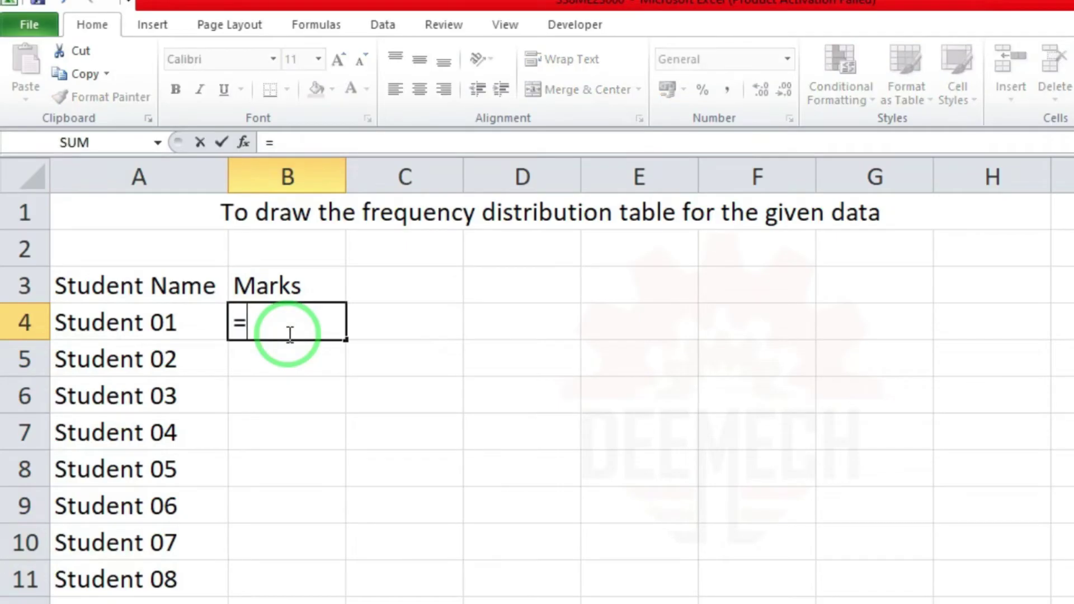
{"action": "type", "text": "rand"}
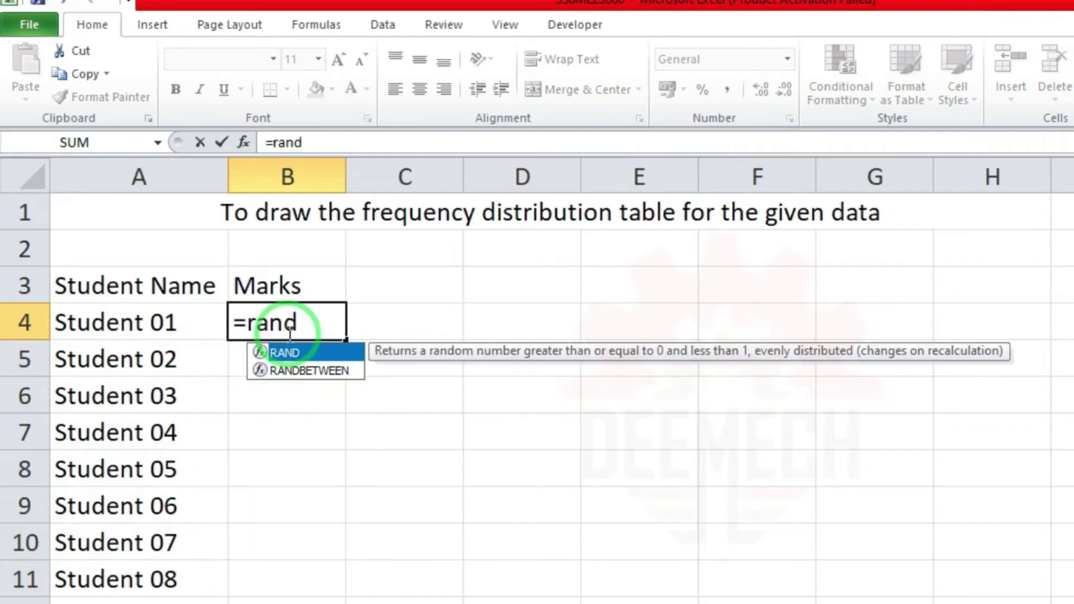
{"action": "double_click", "coordinate": [318, 371]}
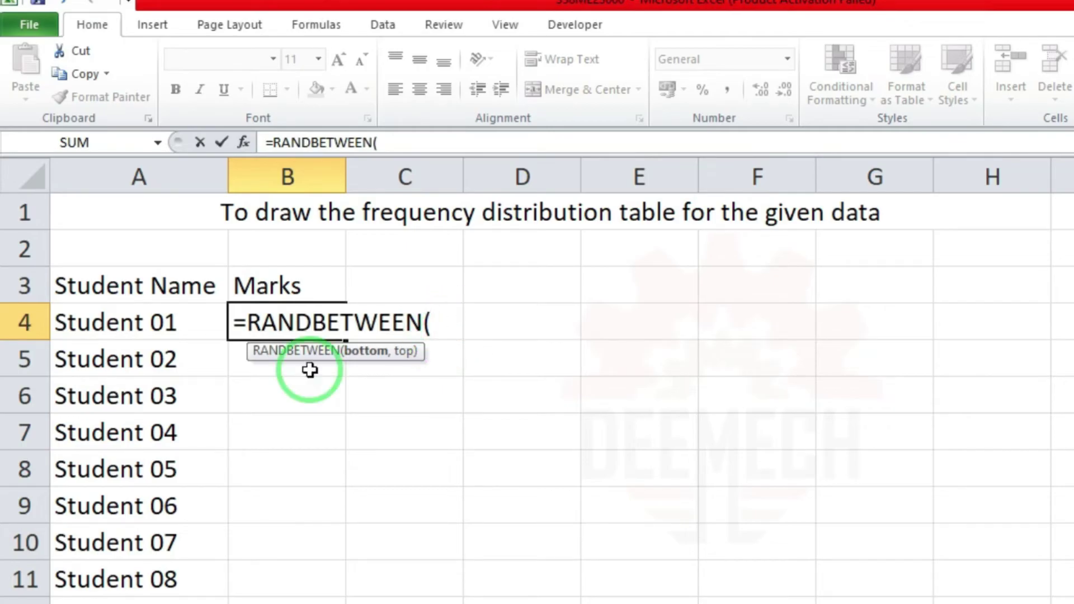
{"action": "type", "text": "0,100"}
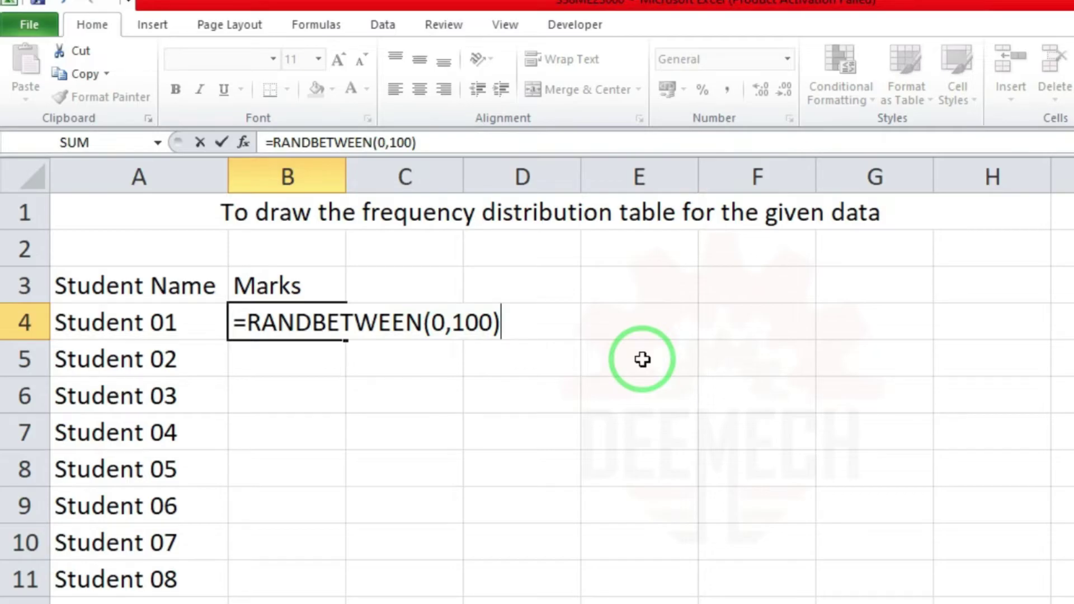
{"action": "key", "text": "Return"}
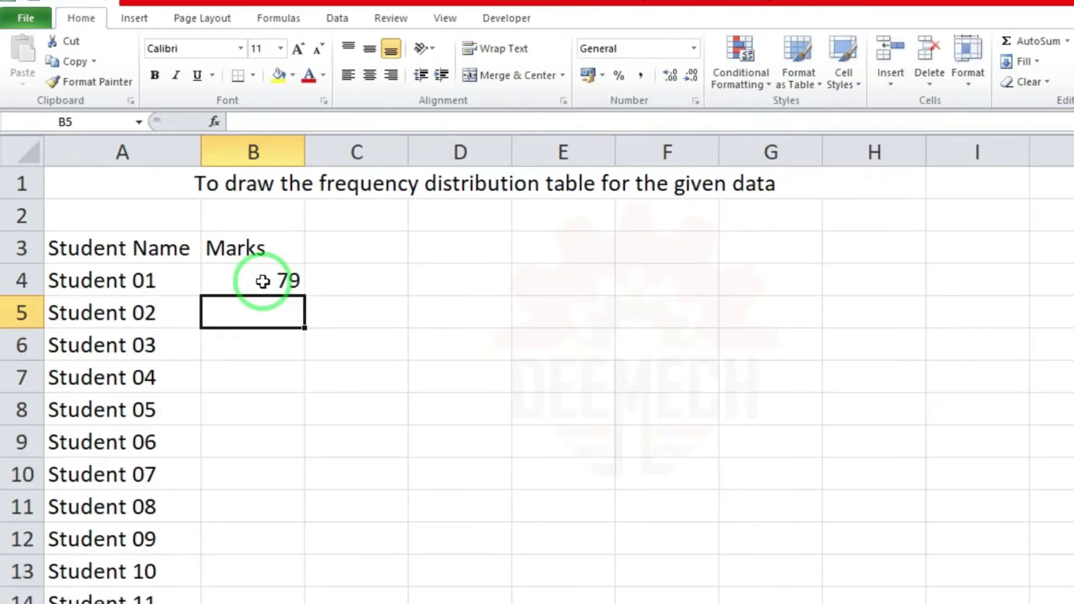
{"action": "left_click", "coordinate": [263, 282]}
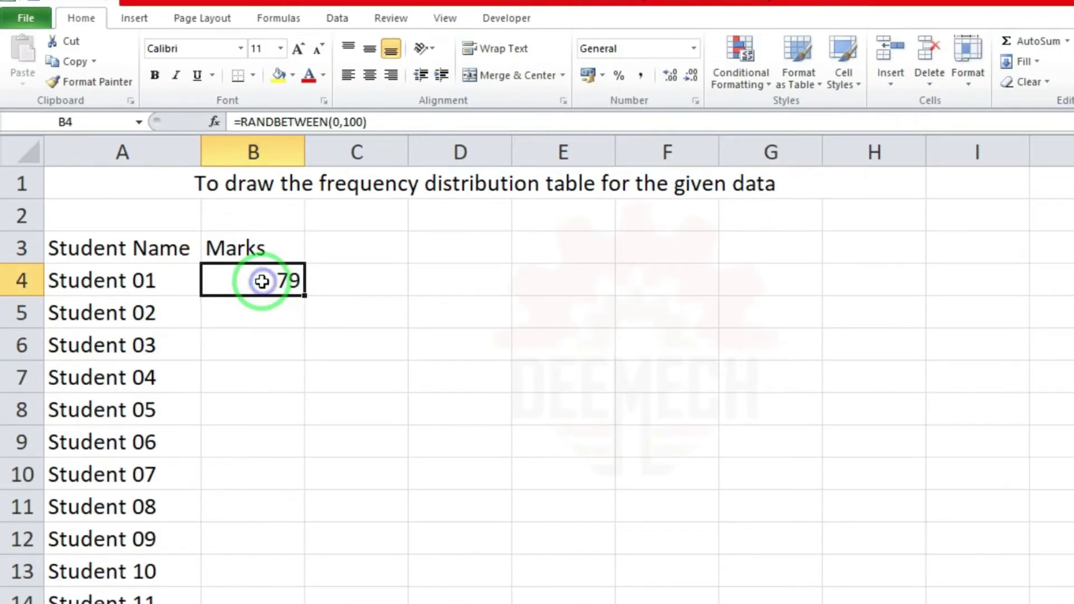
- Copy the RANDBETWEEN formula down B4:B53 and spot-check several marks cells
{"action": "double_click", "coordinate": [307, 297]}
{"action": "scroll", "coordinate": [305, 311], "scroll_direction": "down", "scroll_amount": 12}
{"action": "scroll", "coordinate": [304, 310], "scroll_direction": "down", "scroll_amount": 4}
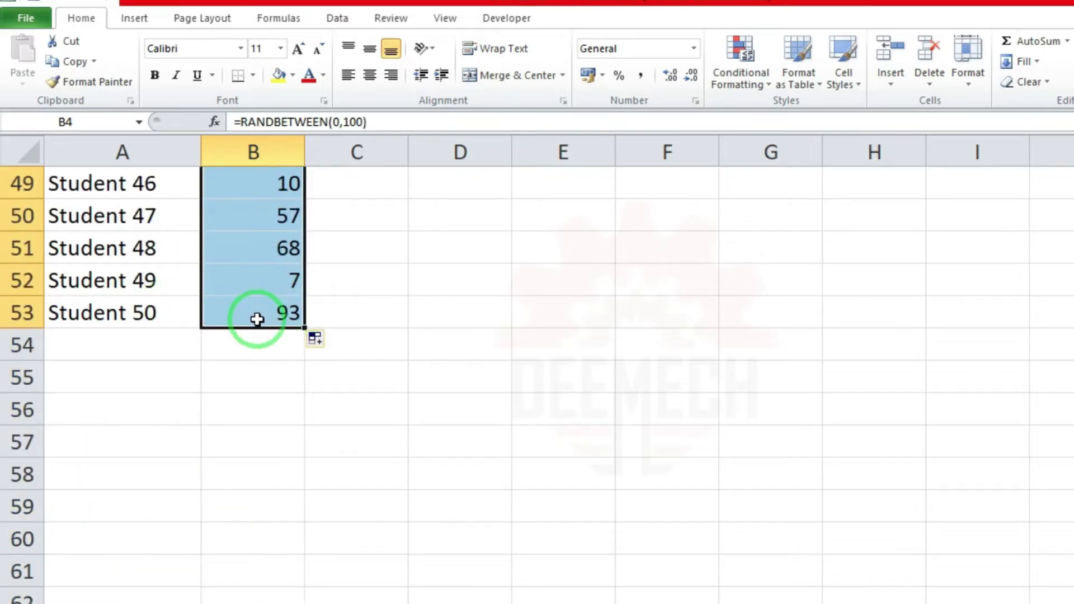
{"action": "scroll", "coordinate": [257, 320], "scroll_direction": "up", "scroll_amount": 6}
{"action": "scroll", "coordinate": [257, 320], "scroll_direction": "up", "scroll_amount": 10}
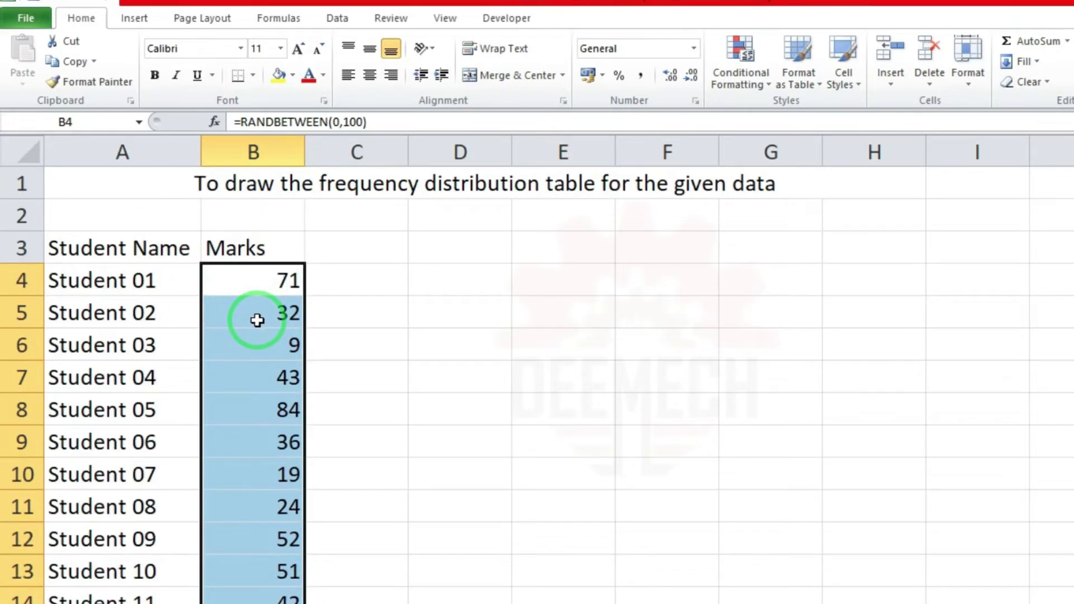
{"action": "left_click", "coordinate": [238, 280]}
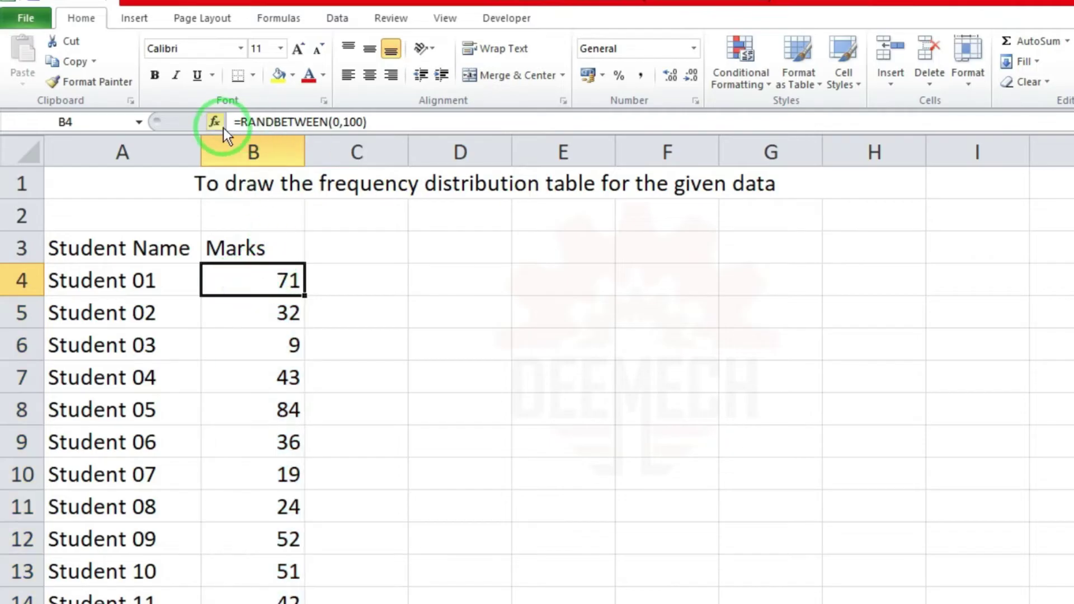
{"action": "left_click", "coordinate": [261, 323]}
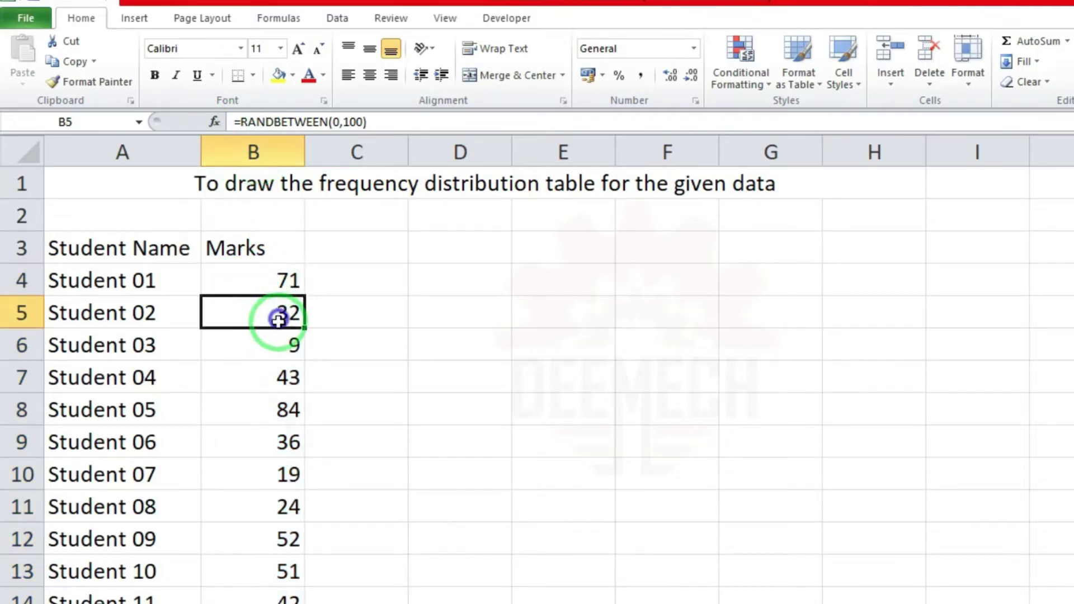
{"action": "left_click", "coordinate": [266, 376]}
{"action": "left_click", "coordinate": [249, 459]}
{"action": "left_click", "coordinate": [253, 512]}
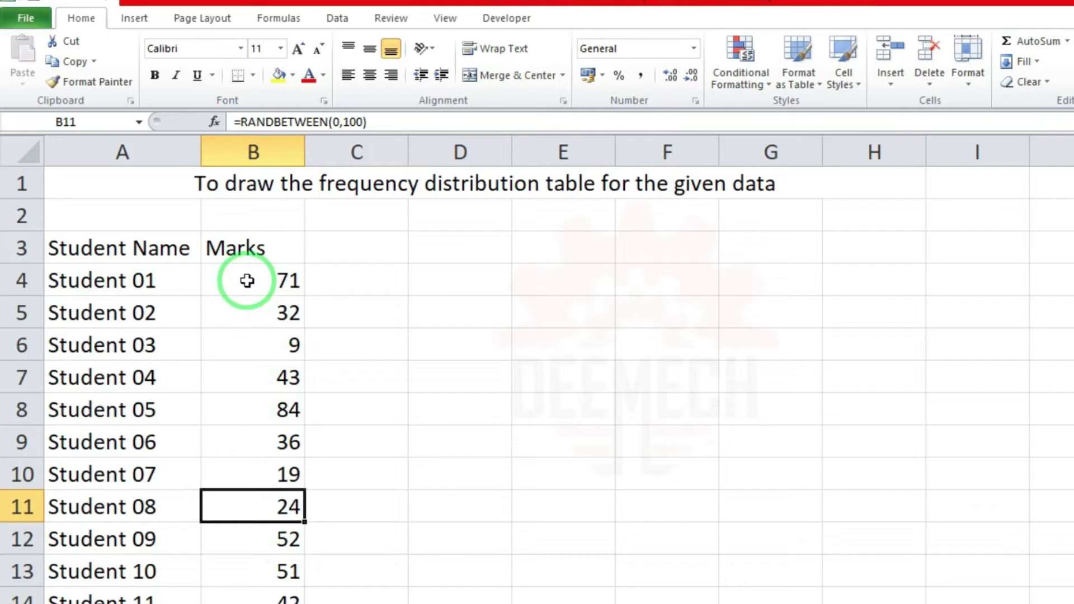
{"action": "left_click_drag", "start_coordinate": [247, 280], "coordinate": [251, 598]}
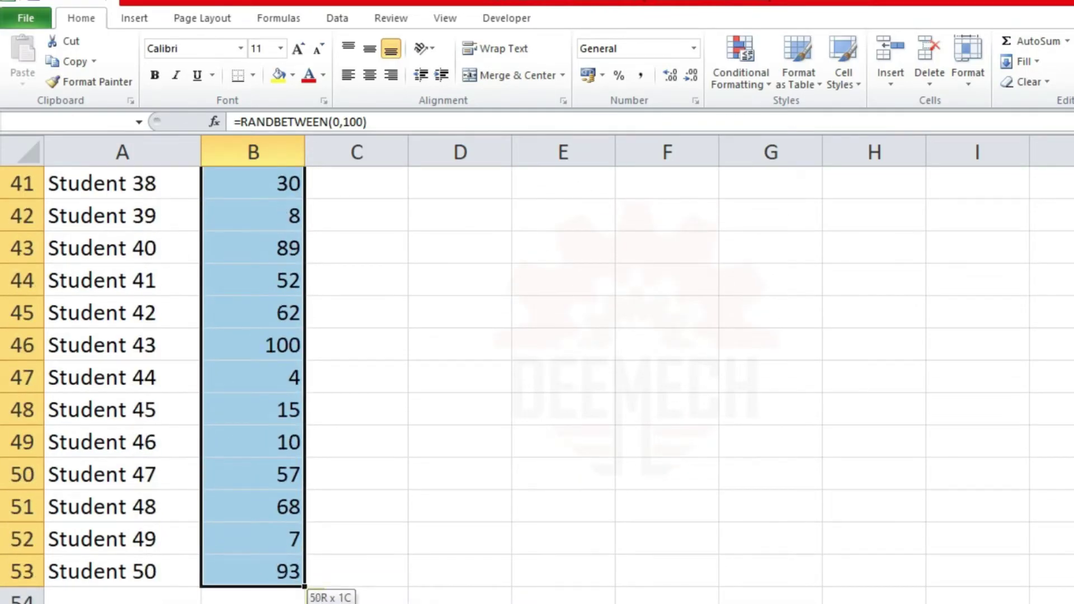
{"action": "mouse_move", "coordinate": [252, 598]}
{"action": "left_mouse_down"}
{"action": "mouse_move", "coordinate": [255, 554]}
{"action": "mouse_move", "coordinate": [256, 568]}
{"action": "left_mouse_up"}
{"action": "scroll", "coordinate": [256, 489], "scroll_direction": "up", "scroll_amount": 2}
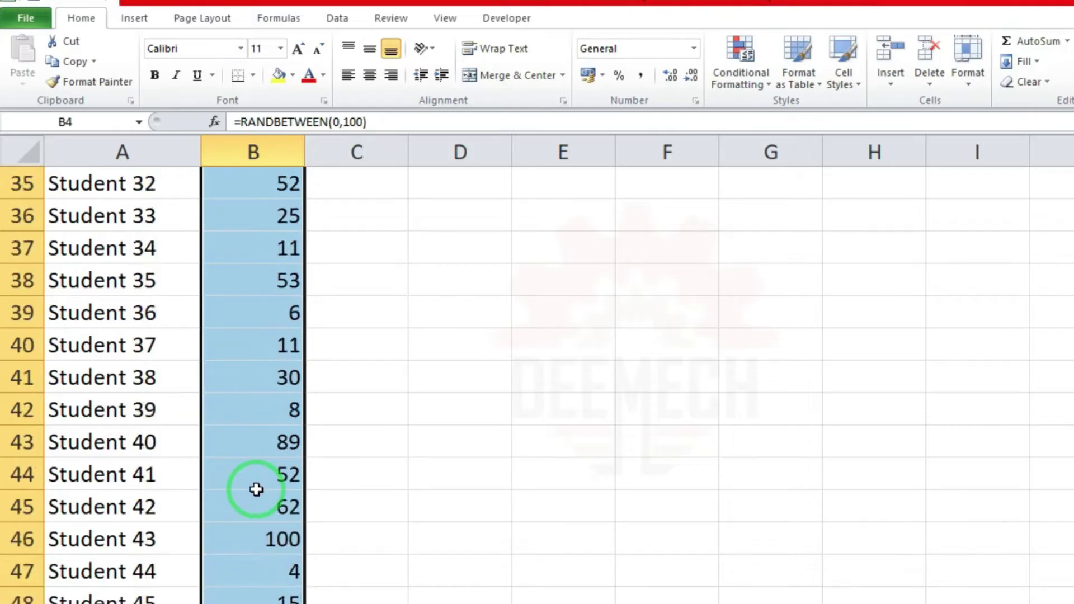
{"action": "scroll", "coordinate": [256, 489], "scroll_direction": "up", "scroll_amount": 5}
{"action": "scroll", "coordinate": [256, 490], "scroll_direction": "up", "scroll_amount": 6}
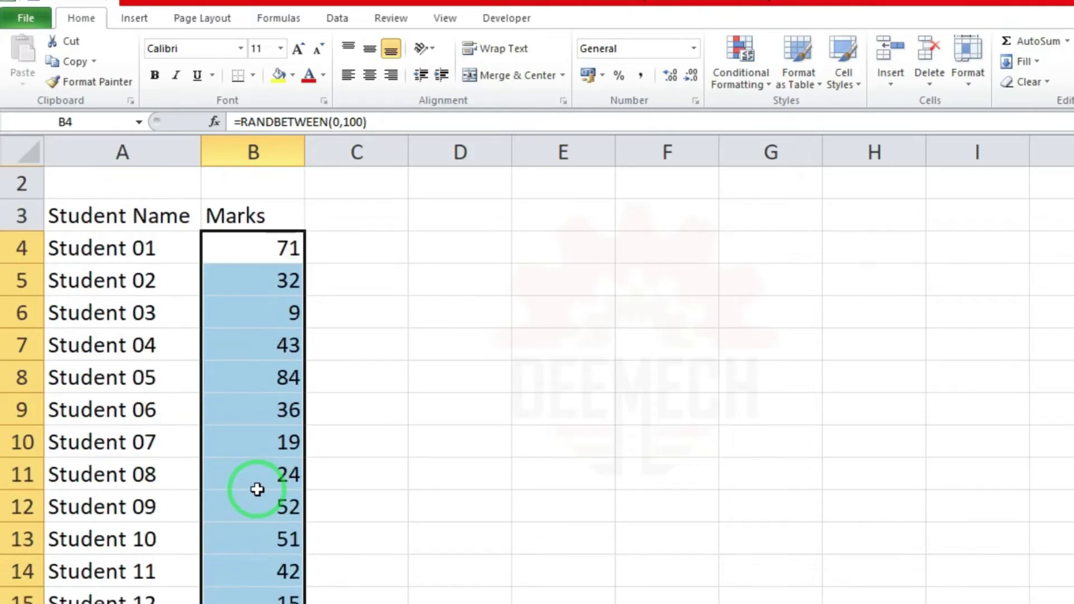
{"action": "right_click", "coordinate": [232, 290]}
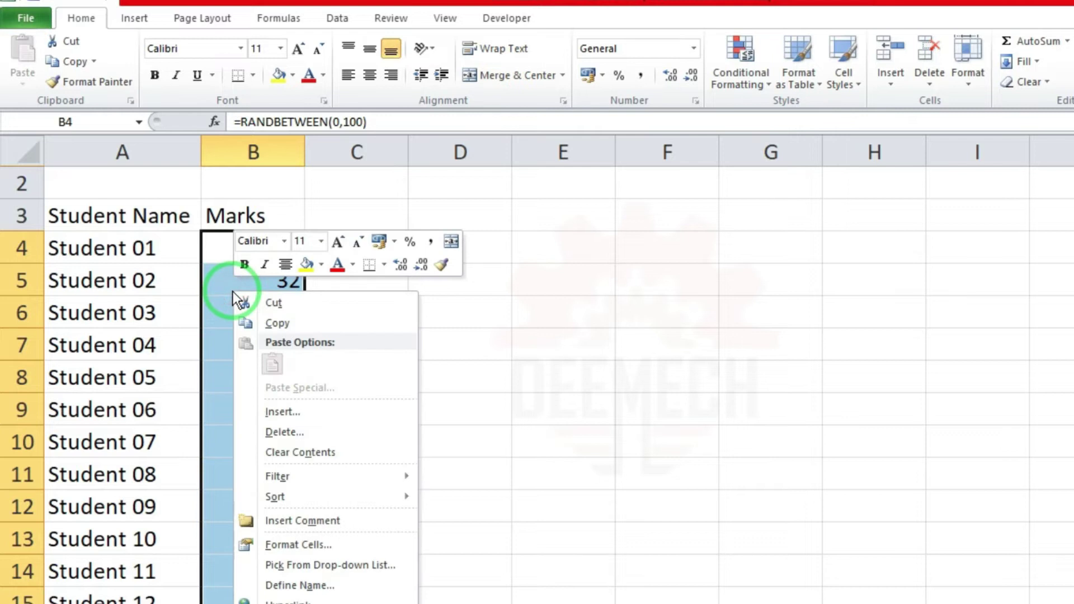
{"action": "left_click", "coordinate": [284, 322]}
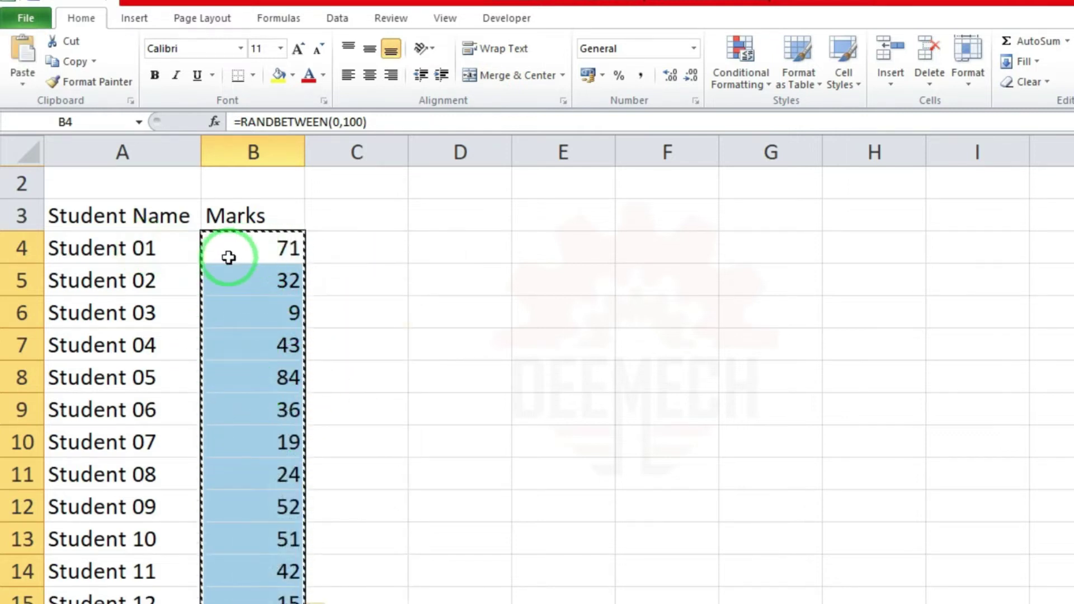
{"action": "left_click", "coordinate": [249, 248]}
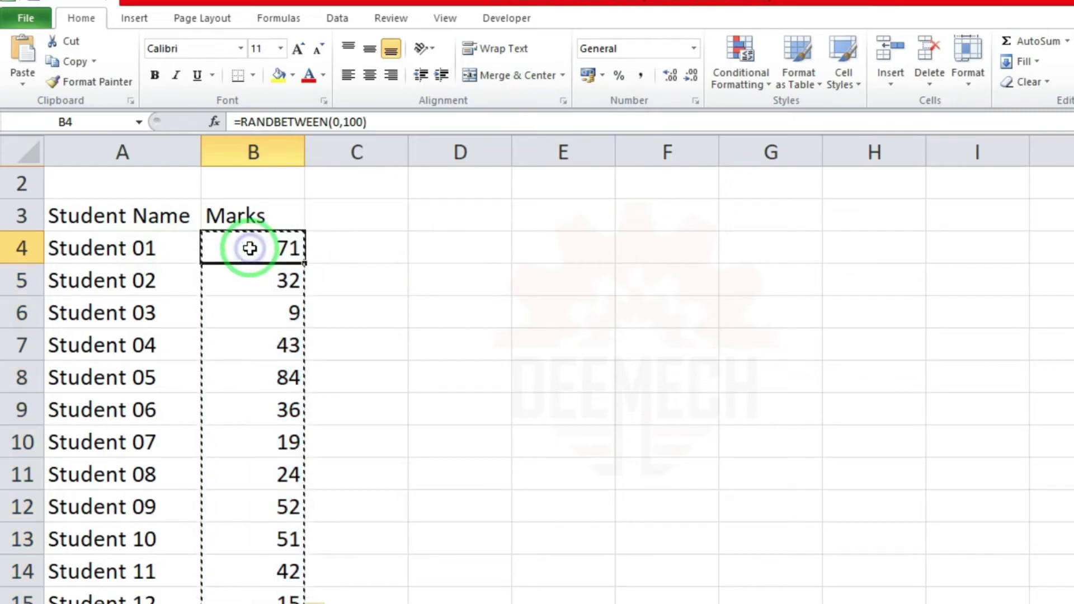
{"action": "right_click", "coordinate": [250, 250]}
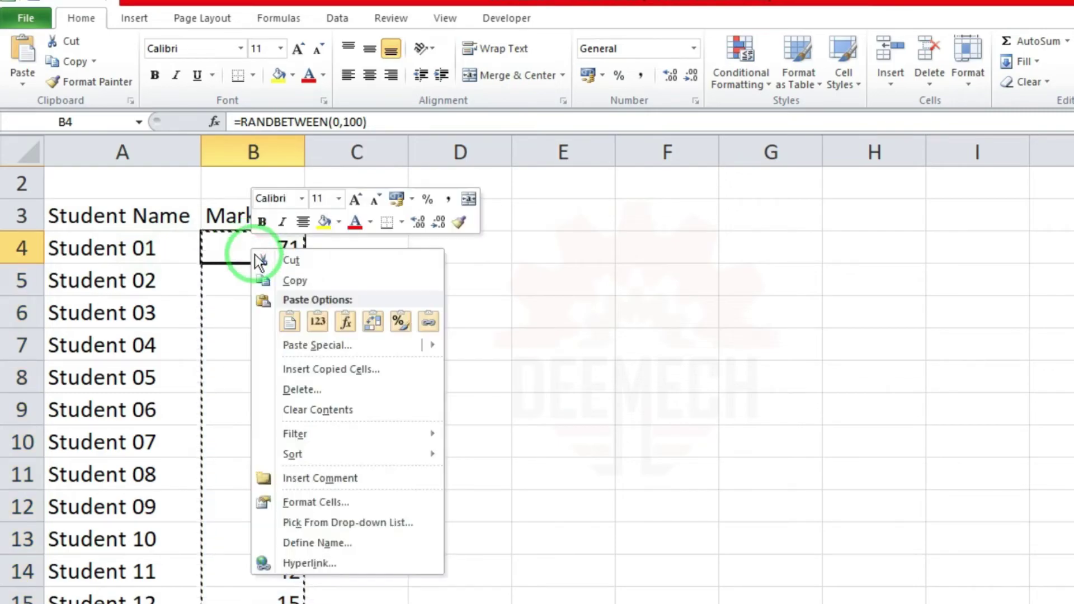
{"action": "left_click", "coordinate": [311, 344]}
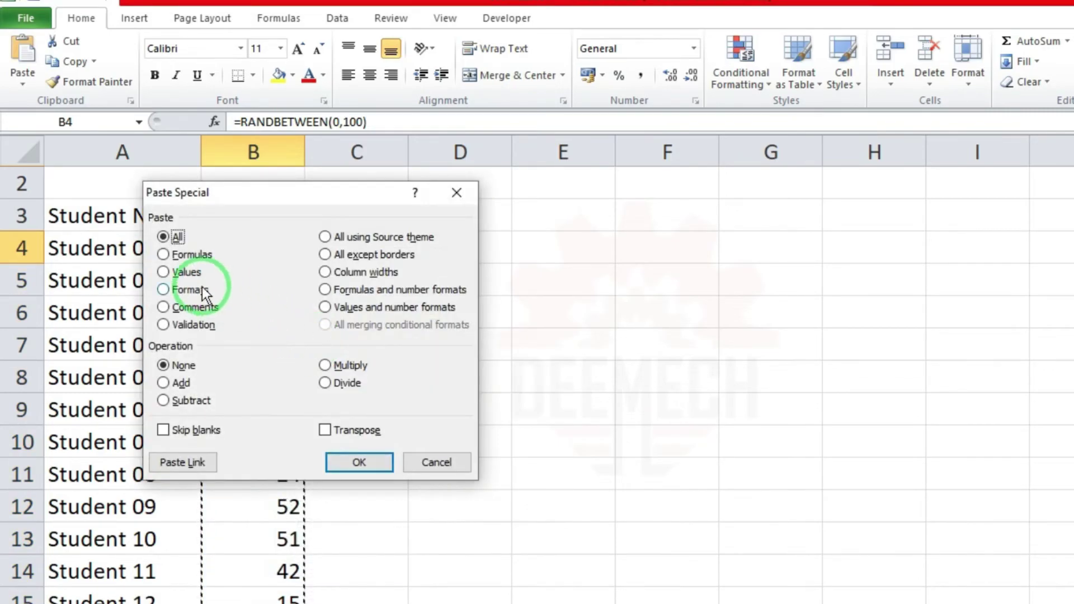
{"action": "left_click", "coordinate": [185, 272]}
{"action": "left_click", "coordinate": [351, 462]}
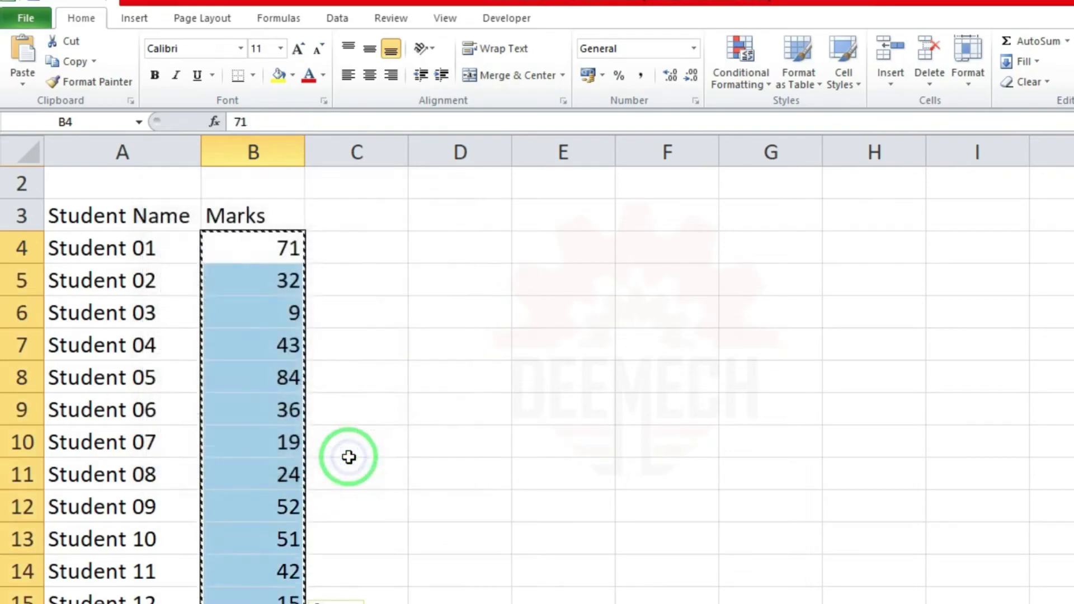
{"action": "left_click", "coordinate": [447, 314]}
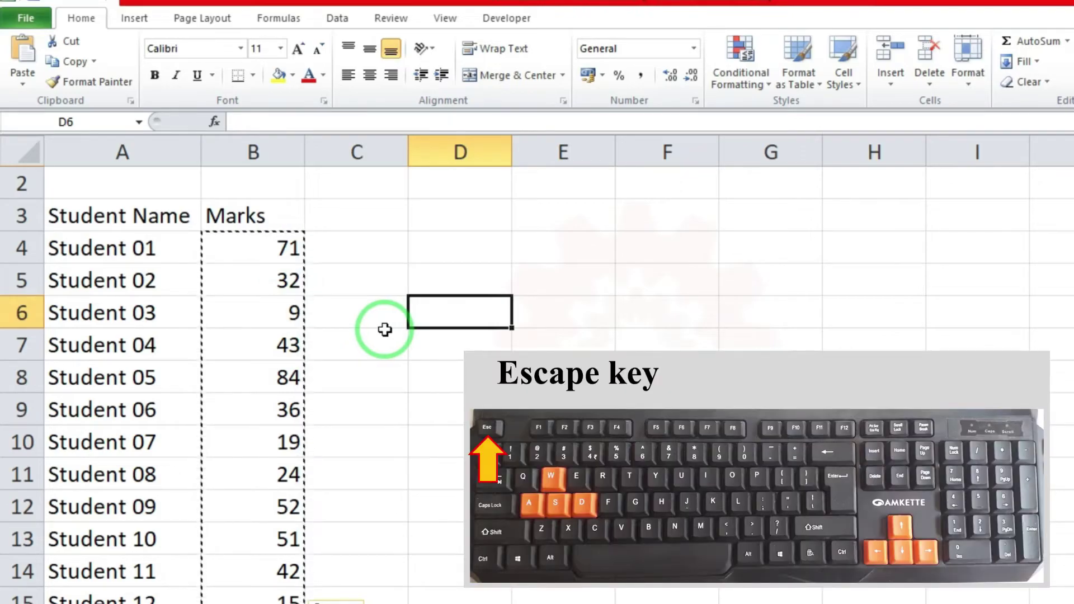
{"action": "key", "text": "Escape"}
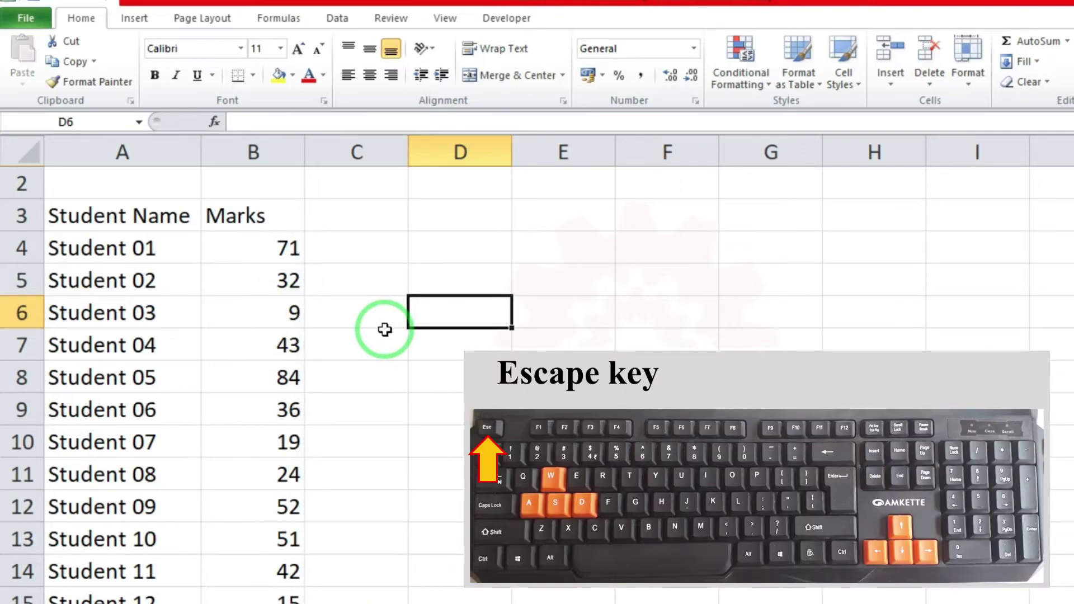
{"action": "left_click", "coordinate": [248, 250]}
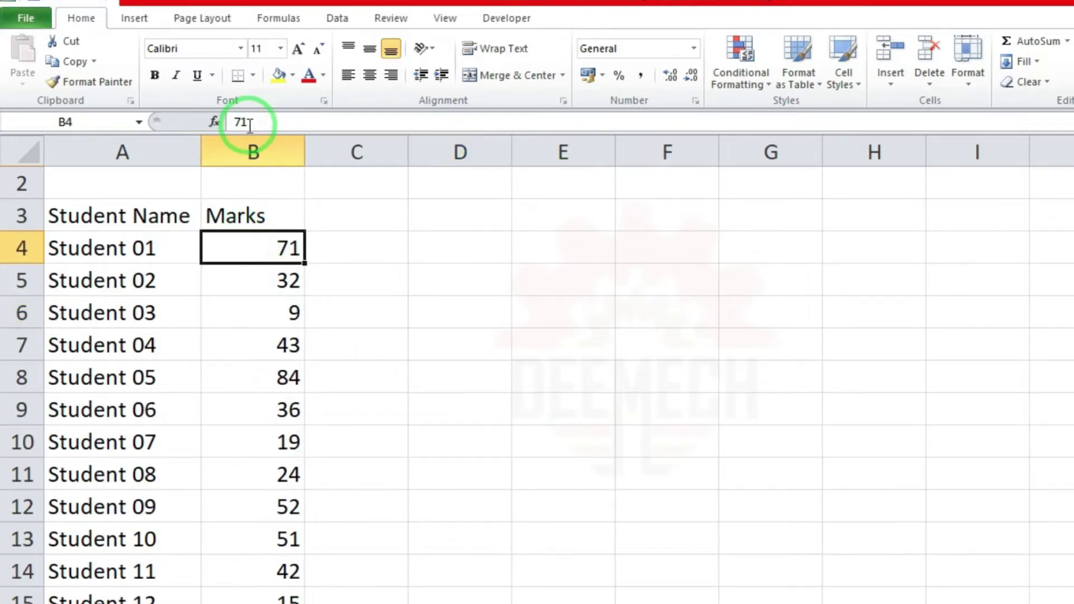
{"action": "left_click", "coordinate": [276, 305]}
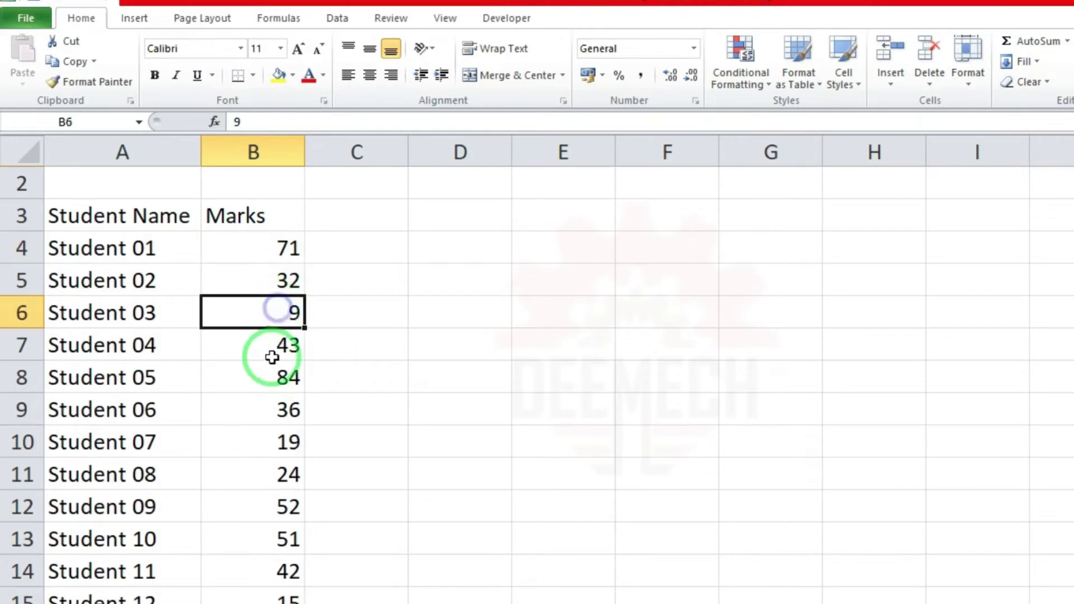
{"action": "left_click", "coordinate": [270, 356]}
{"action": "left_click", "coordinate": [259, 433]}
{"action": "left_click", "coordinate": [250, 524]}
{"action": "left_click", "coordinate": [250, 449]}
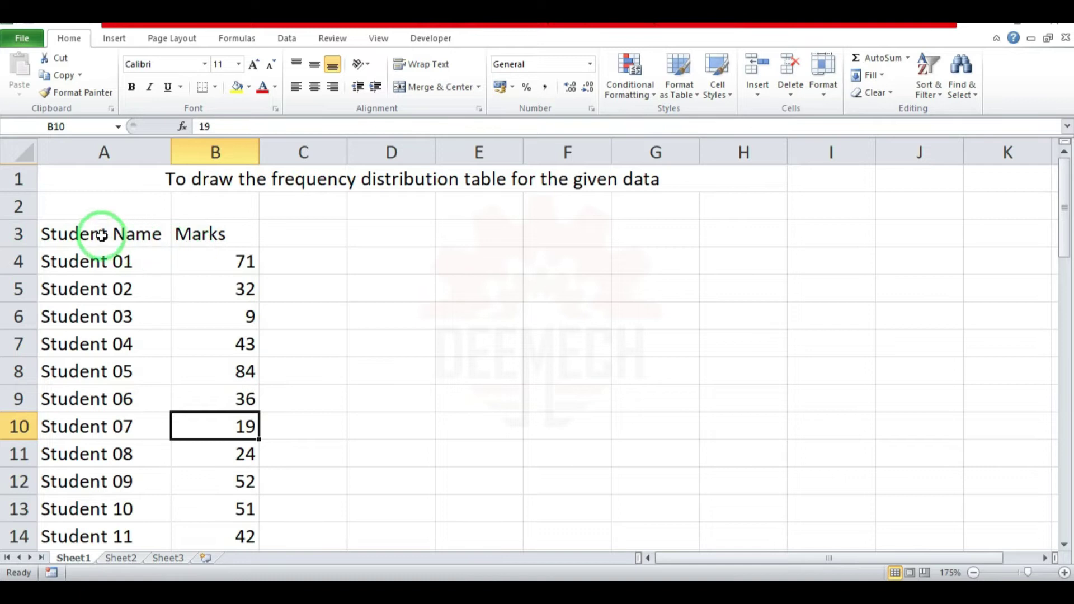
- Apply All Borders to the Student Name and Marks table in A3:B53
{"action": "mouse_move", "coordinate": [96, 232]}
{"action": "left_mouse_down"}
{"action": "mouse_move", "coordinate": [186, 234]}
{"action": "mouse_move", "coordinate": [198, 576]}
{"action": "mouse_move", "coordinate": [201, 508]}
{"action": "left_mouse_up"}
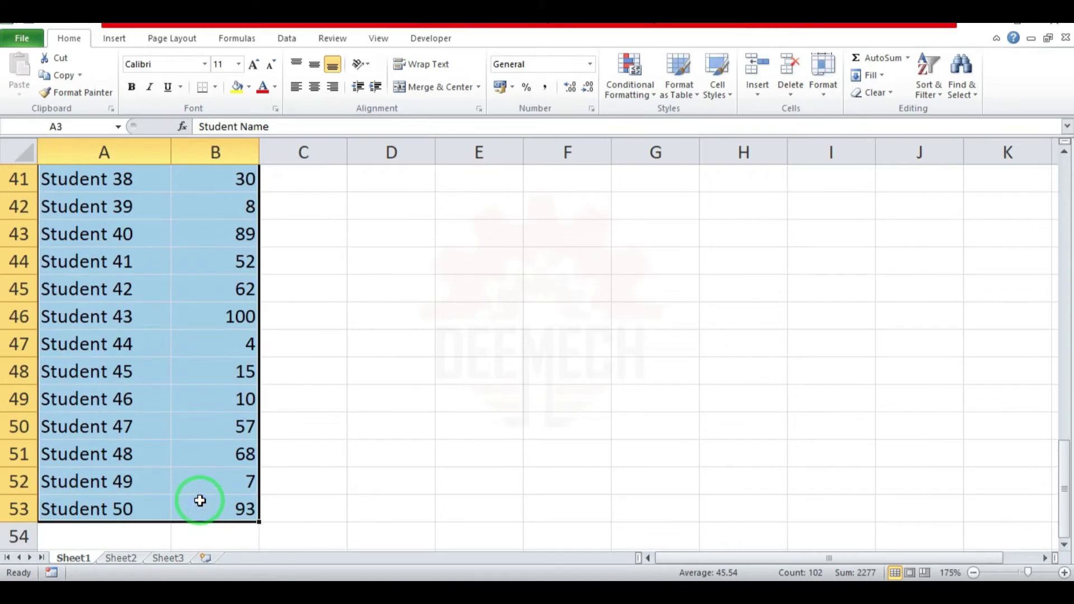
{"action": "scroll", "coordinate": [201, 508], "scroll_direction": "up", "scroll_amount": 6}
{"action": "scroll", "coordinate": [200, 503], "scroll_direction": "up", "scroll_amount": 6}
{"action": "scroll", "coordinate": [200, 501], "scroll_direction": "up", "scroll_amount": 2}
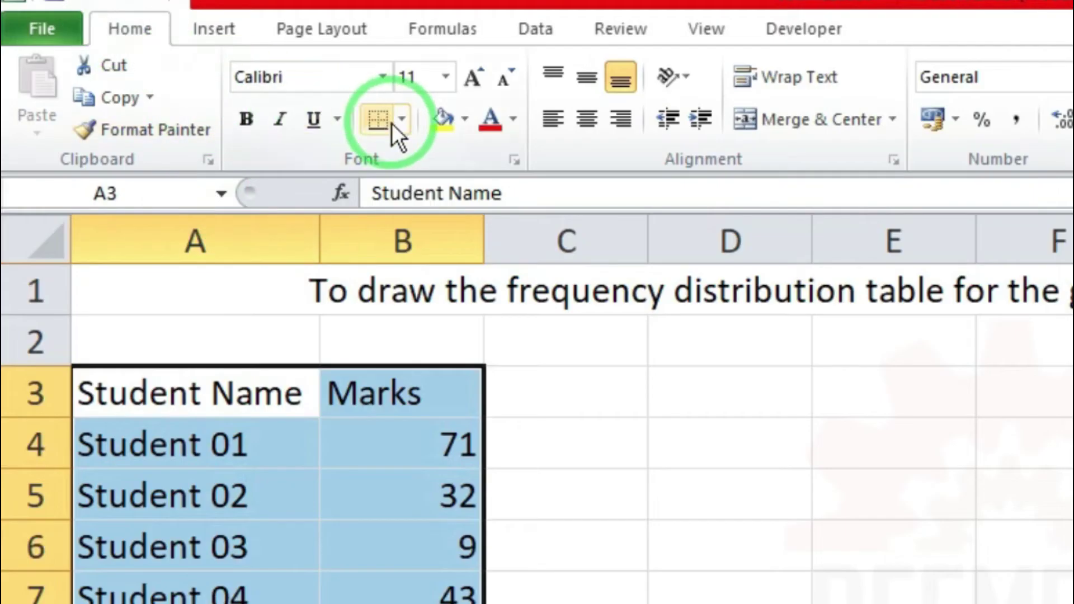
{"action": "left_click", "coordinate": [401, 124]}
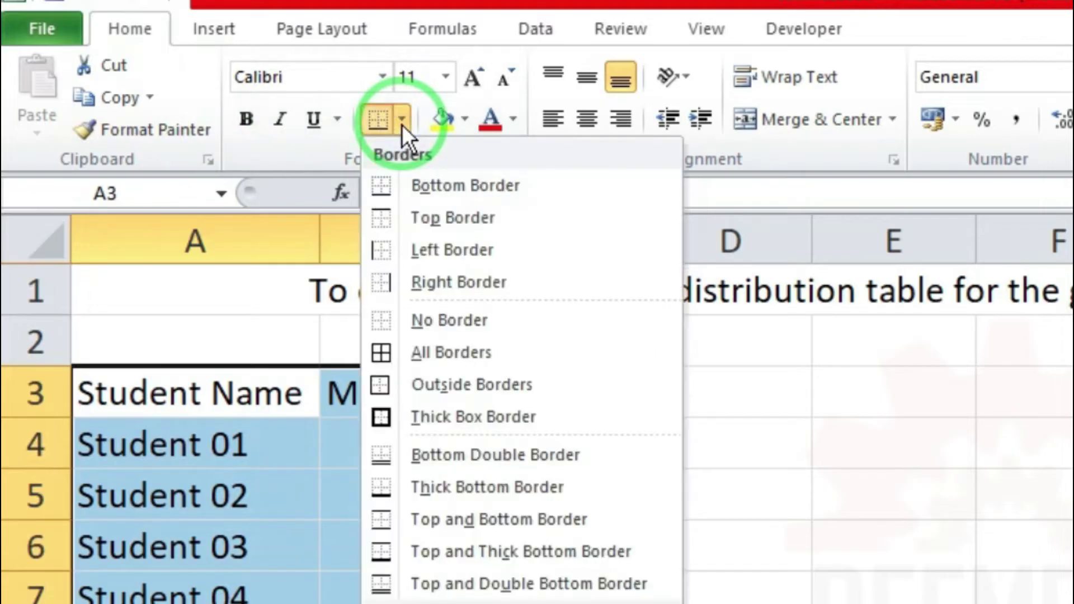
{"action": "left_click", "coordinate": [458, 358]}
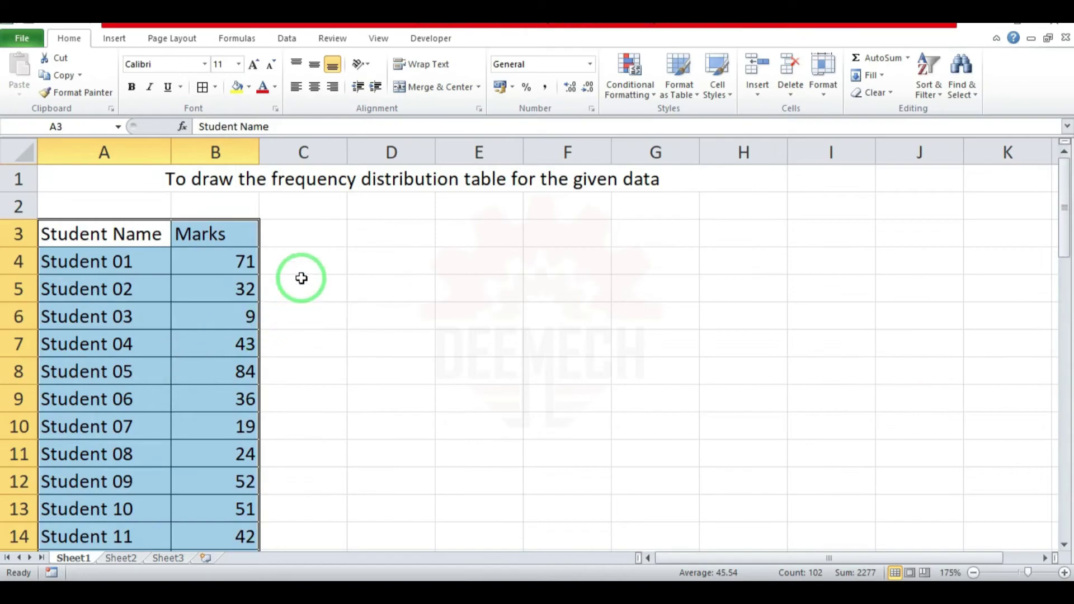
{"action": "left_click", "coordinate": [313, 271]}
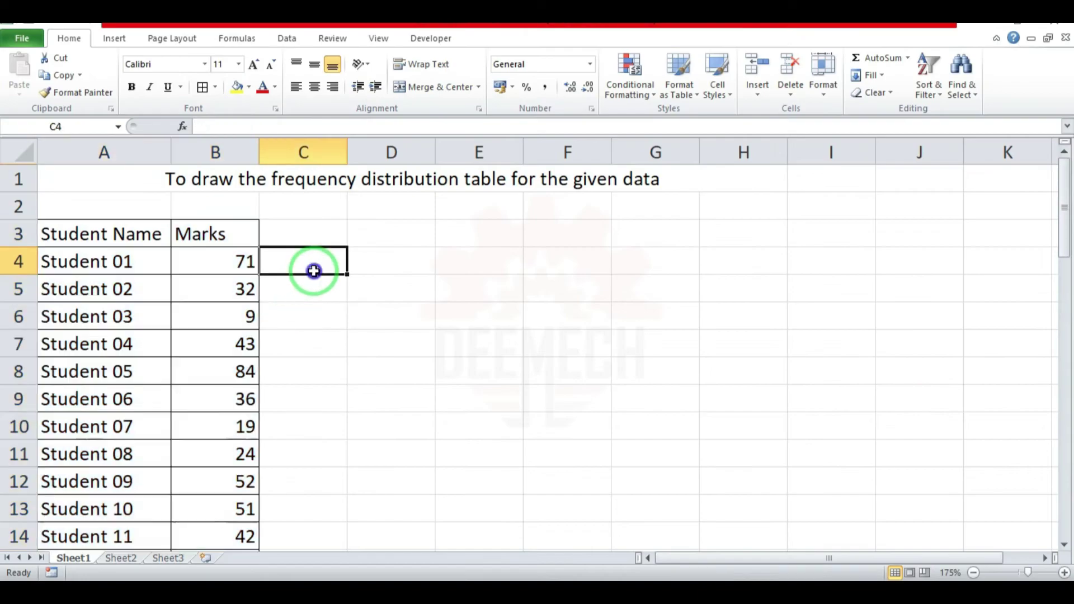
- Insert an empty PivotTable at D3 using Sheet1!$B$3:$B$53 as the source range
{"action": "left_click", "coordinate": [400, 234]}
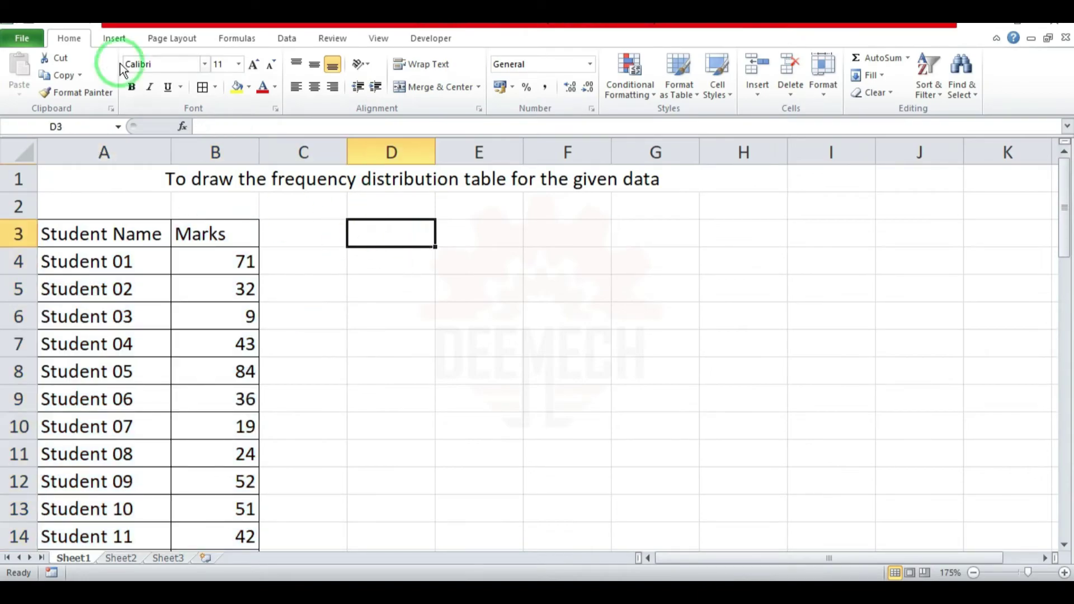
{"action": "left_click", "coordinate": [110, 41]}
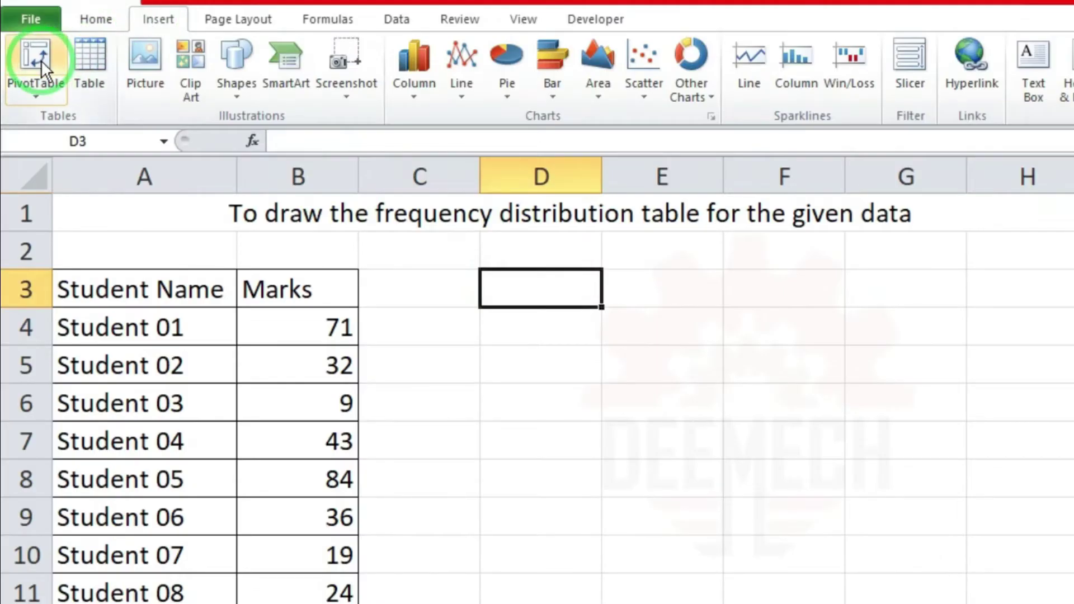
{"action": "left_click", "coordinate": [30, 68]}
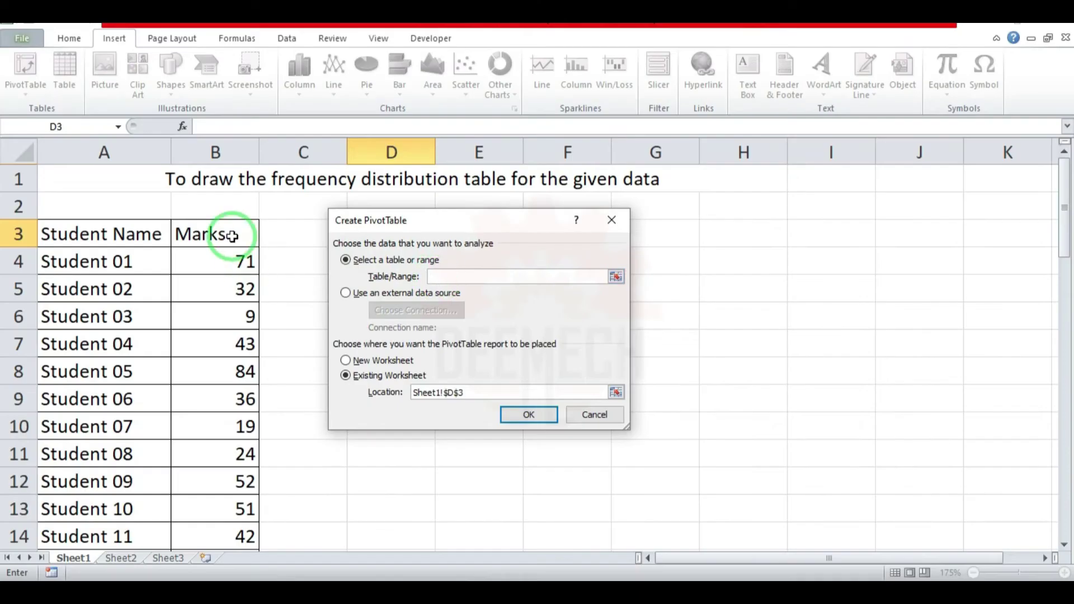
{"action": "left_click", "coordinate": [232, 236]}
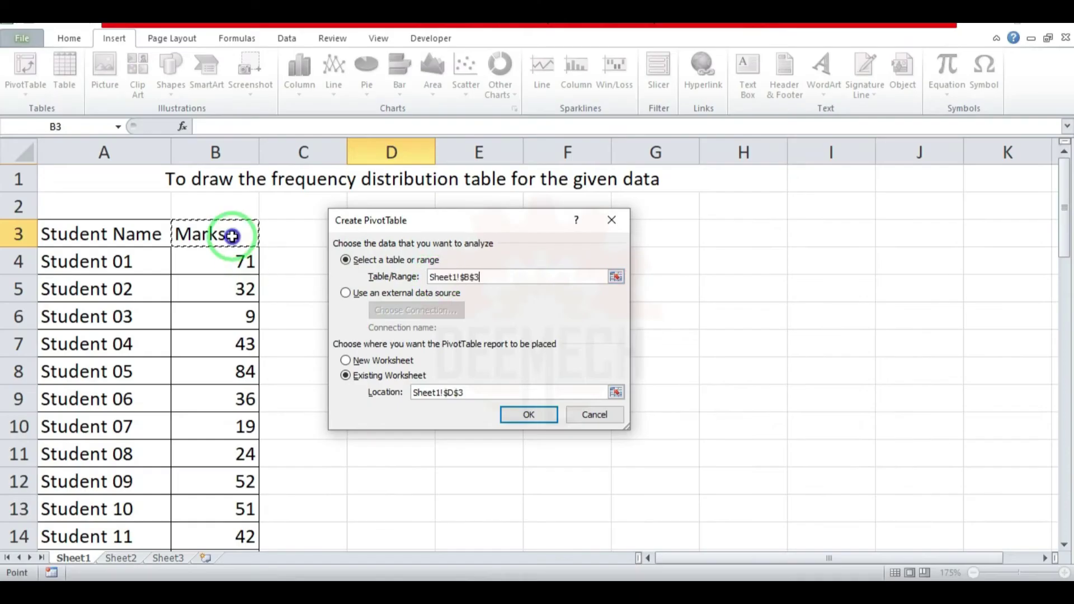
{"action": "left_click_drag", "start_coordinate": [232, 236], "coordinate": [231, 558]}
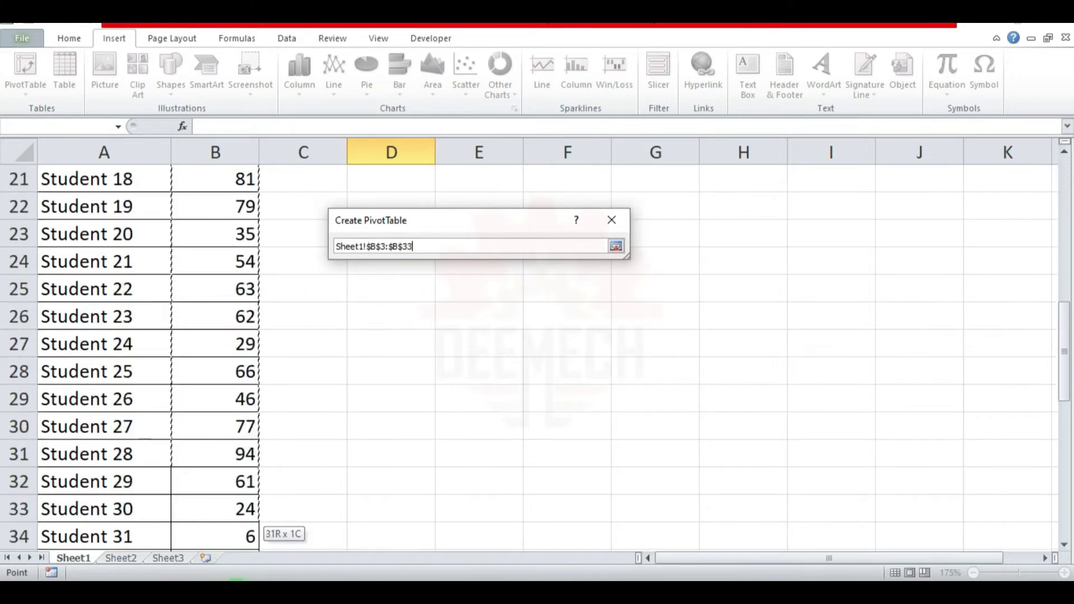
{"action": "left_click_drag", "start_coordinate": [231, 558], "coordinate": [239, 524]}
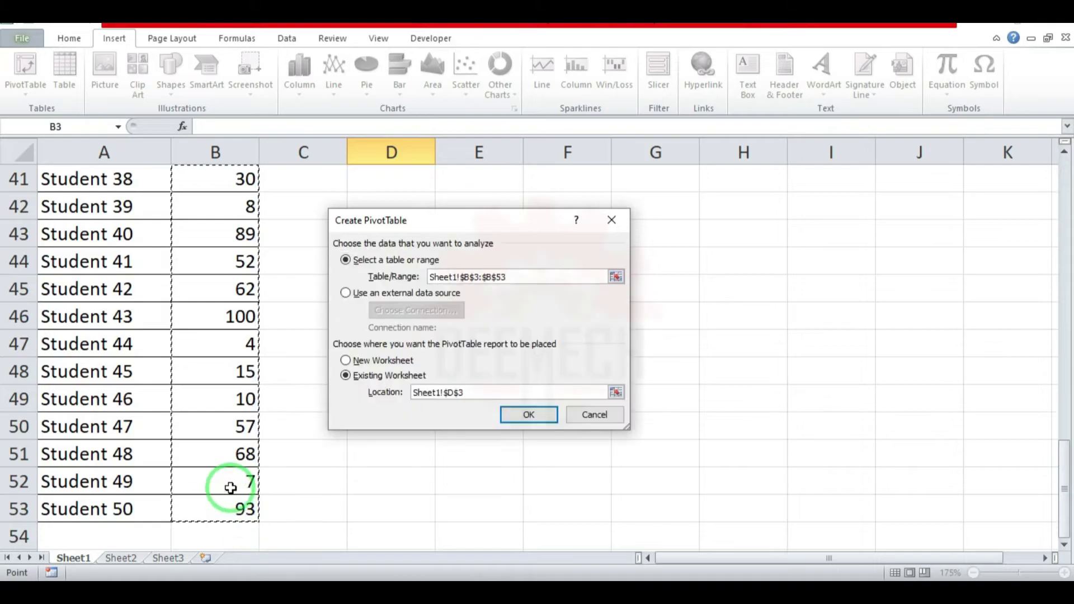
{"action": "scroll", "coordinate": [229, 489], "scroll_direction": "up", "scroll_amount": 13}
{"action": "scroll", "coordinate": [229, 489], "scroll_direction": "up", "scroll_amount": 1}
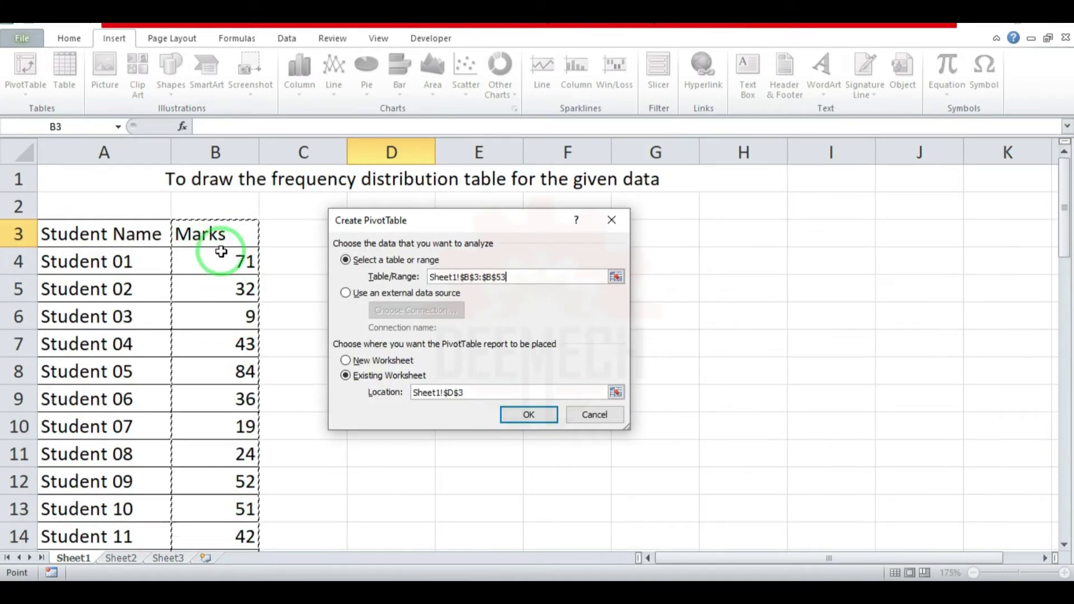
{"action": "left_click", "coordinate": [539, 415]}
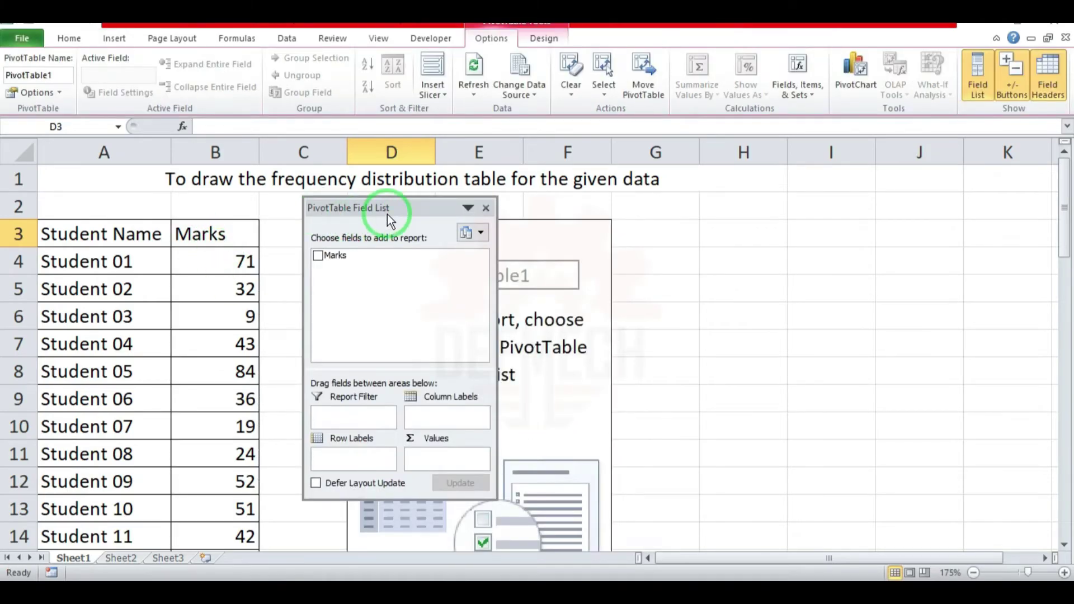
{"action": "mouse_move", "coordinate": [487, 283]}
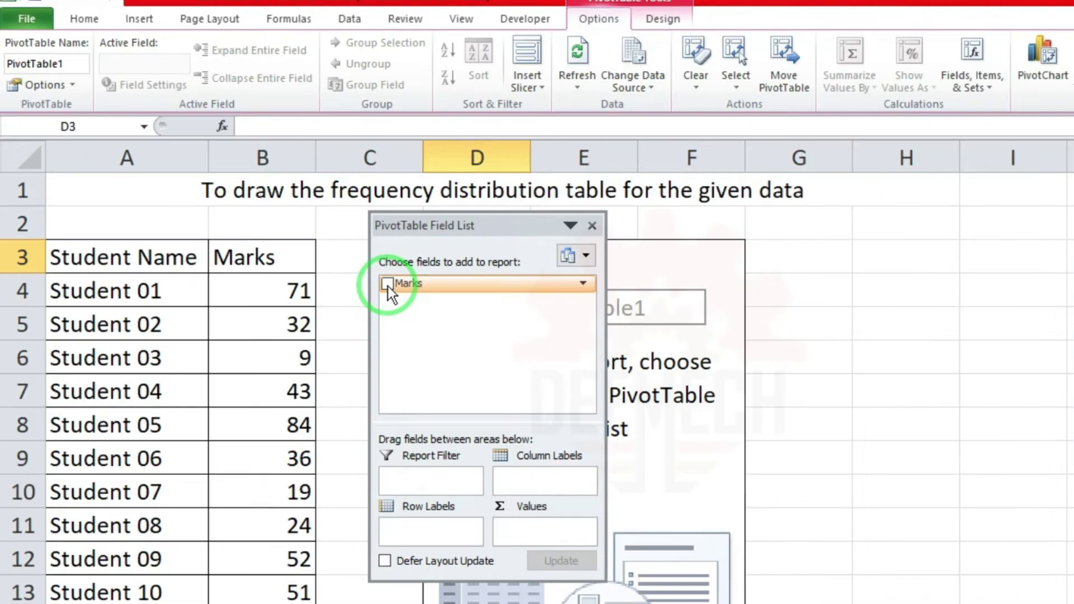
- Add the Marks field to the PivotTable as row labels and close the field list
{"action": "left_click", "coordinate": [387, 285]}
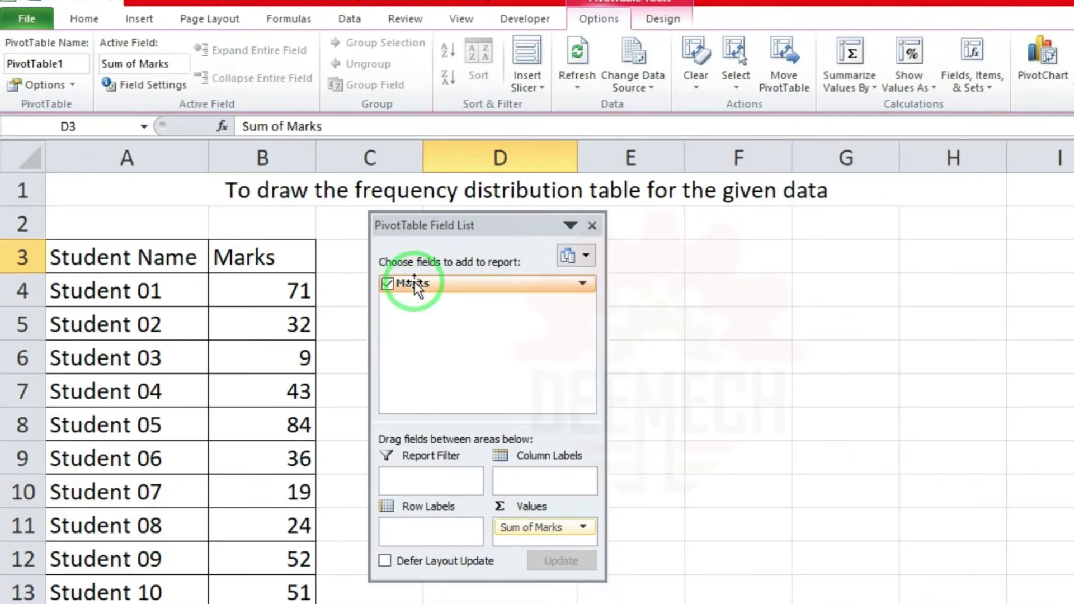
{"action": "left_click_drag", "start_coordinate": [414, 286], "coordinate": [417, 326]}
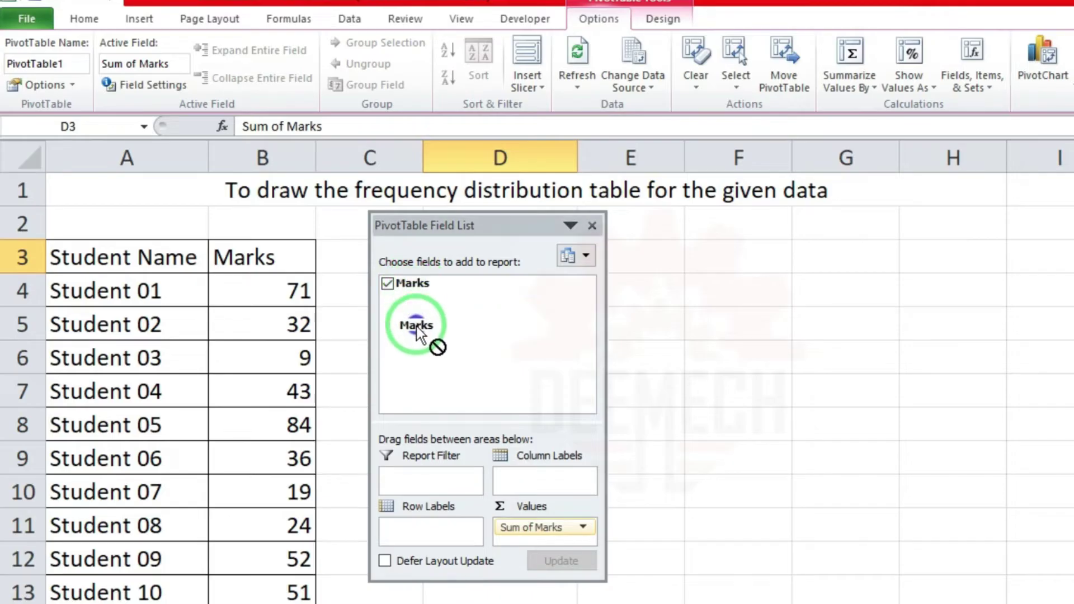
{"action": "left_click_drag", "start_coordinate": [424, 396], "coordinate": [424, 536]}
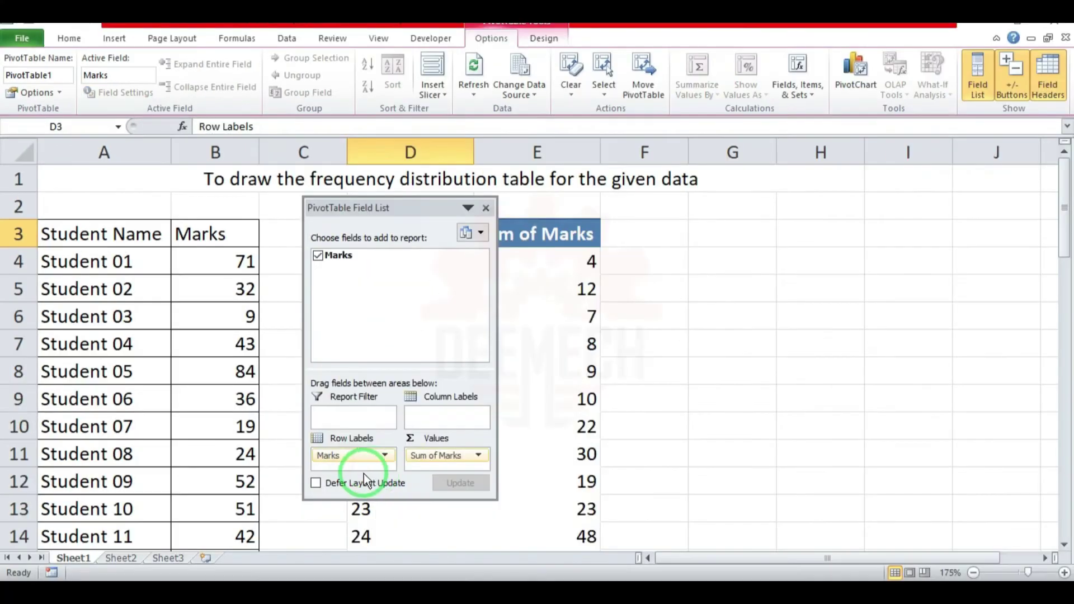
{"action": "left_click", "coordinate": [486, 209]}
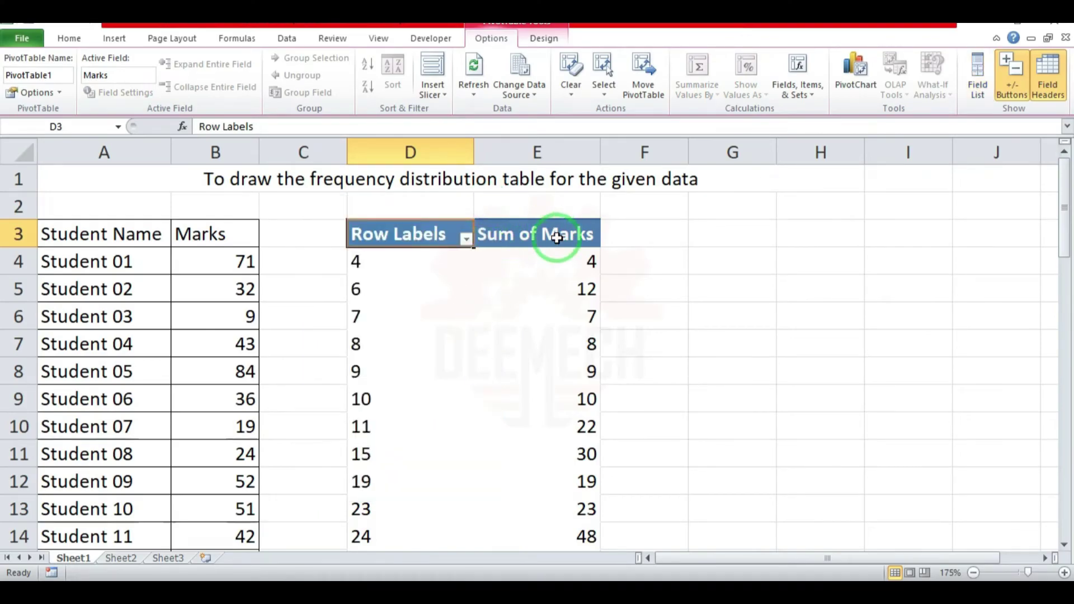
- Bring up Value Field Settings for the Sum of Marks values
{"action": "left_click", "coordinate": [562, 345]}
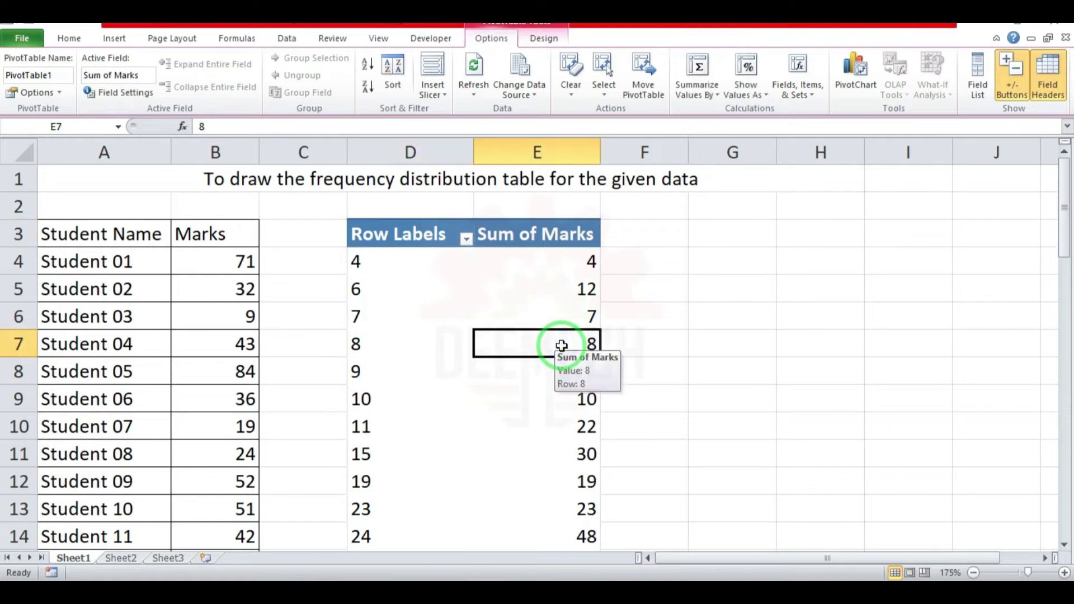
{"action": "right_click", "coordinate": [562, 346]}
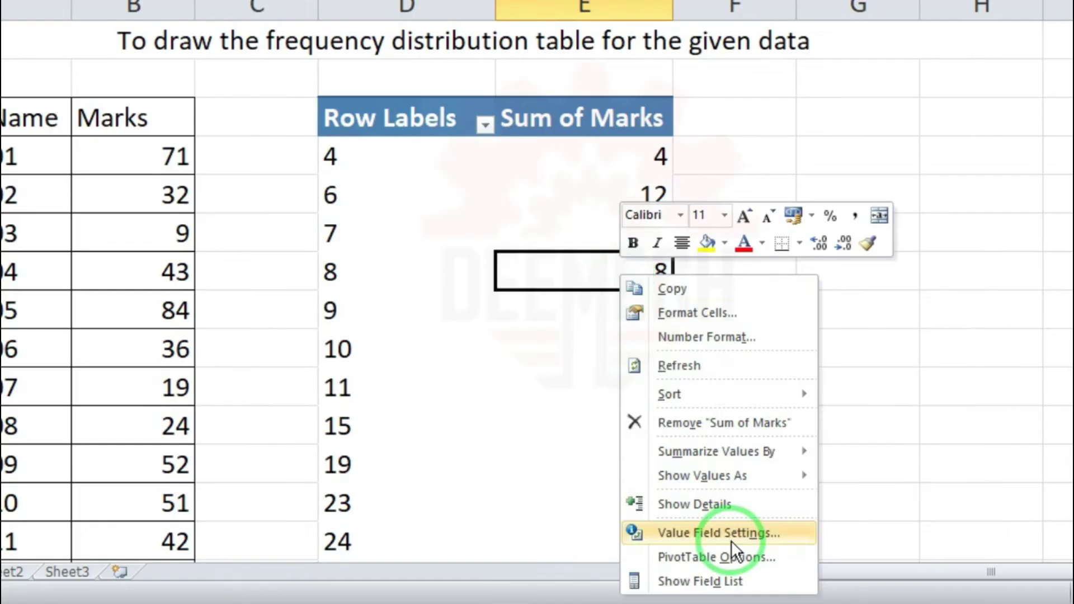
{"action": "left_click", "coordinate": [738, 533]}
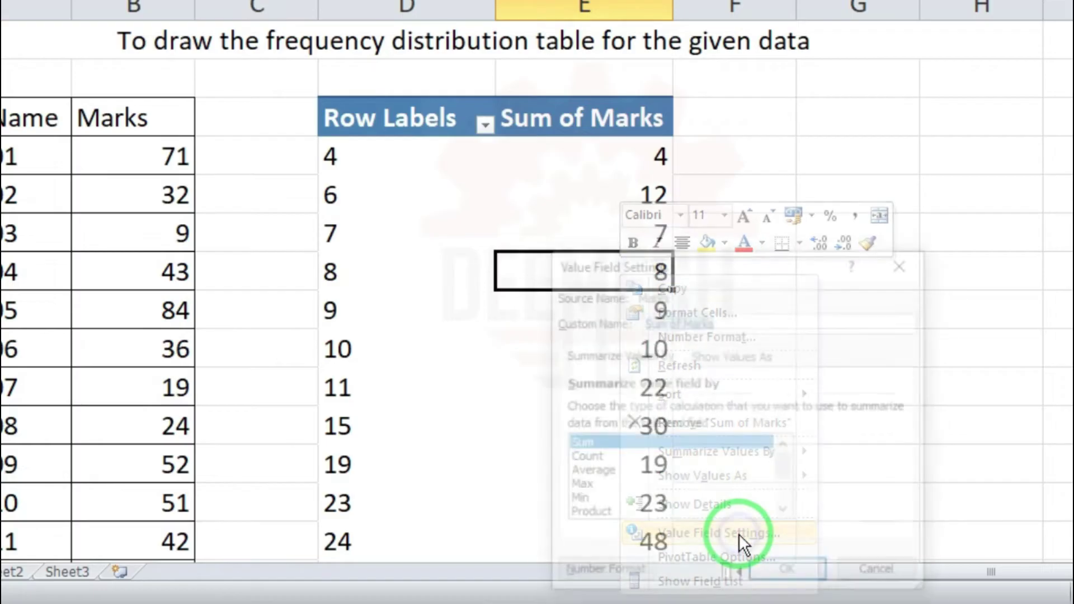
- Summarise Marks by Count and group the marks from 0 to 100 in steps of 20
{"action": "left_click", "coordinate": [585, 422]}
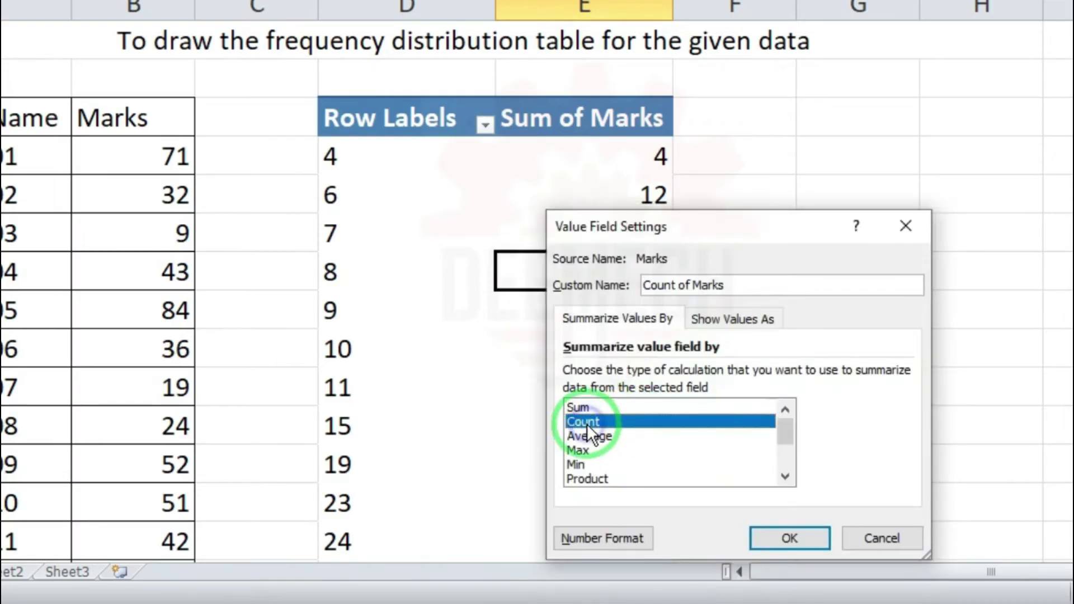
{"action": "left_click", "coordinate": [783, 533]}
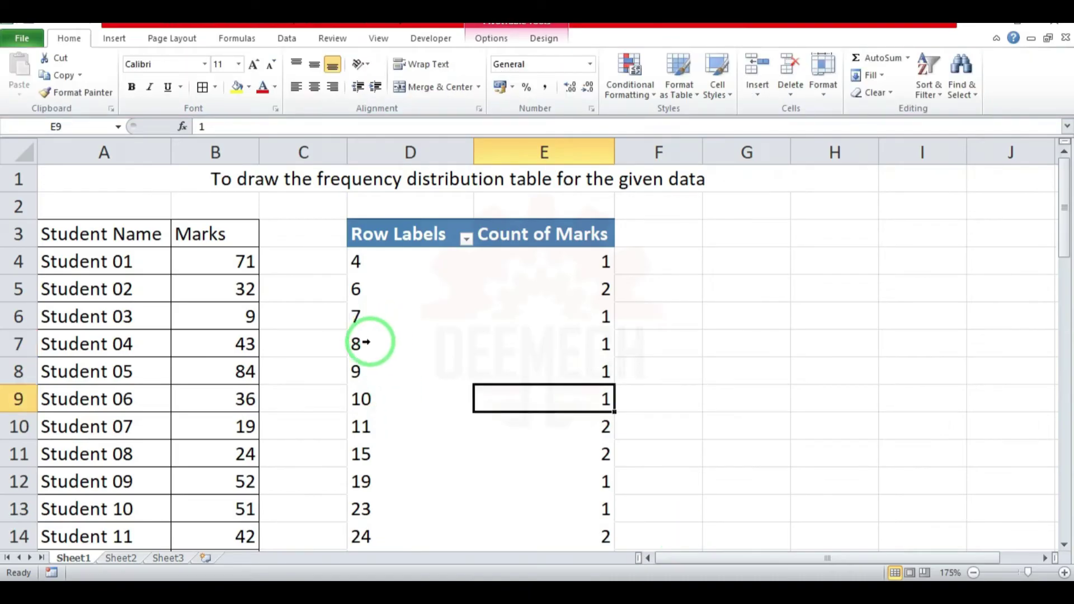
{"action": "left_click", "coordinate": [389, 350]}
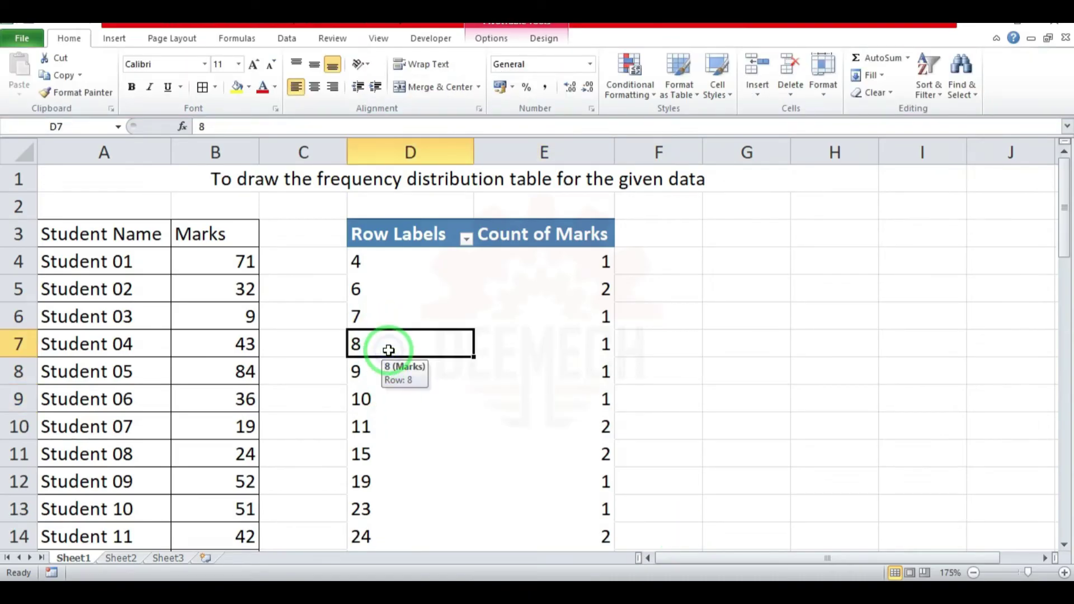
{"action": "right_click", "coordinate": [401, 348]}
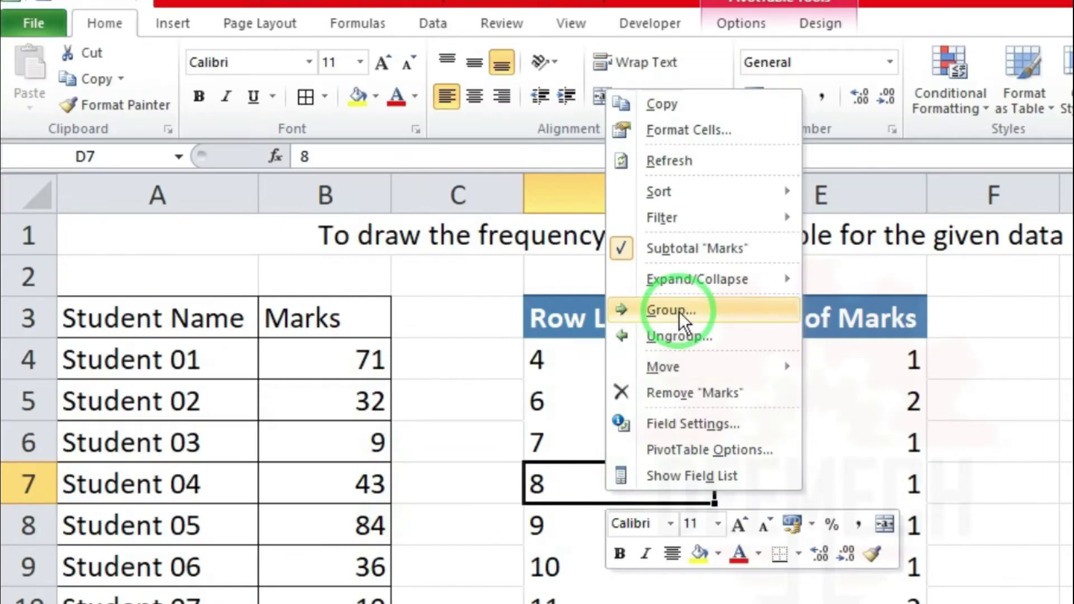
{"action": "left_click", "coordinate": [445, 228]}
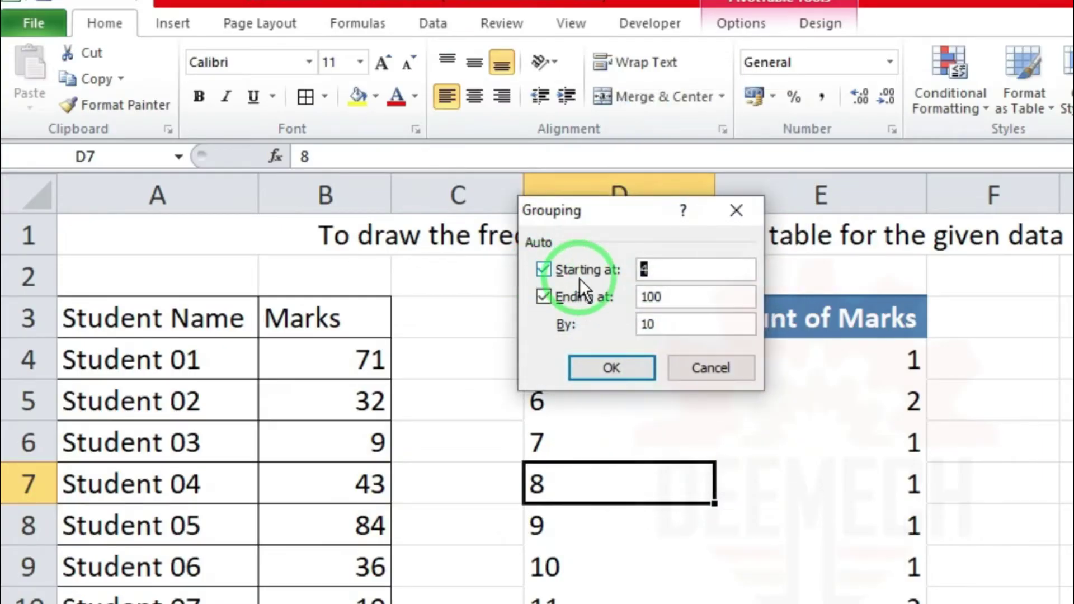
{"action": "left_click", "coordinate": [543, 270]}
{"action": "left_click", "coordinate": [543, 296]}
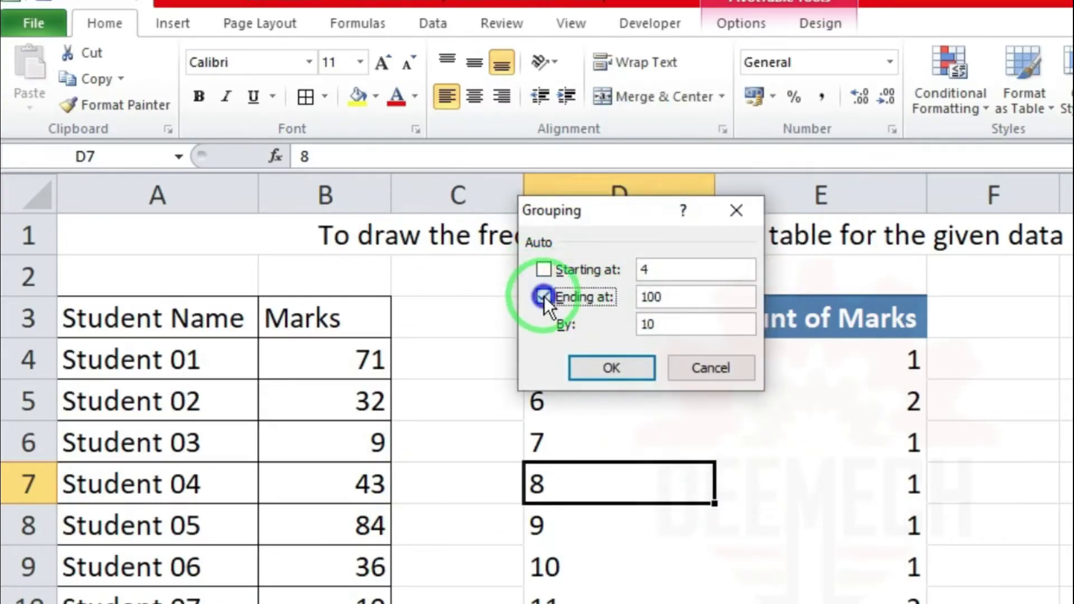
{"action": "double_click", "coordinate": [644, 270]}
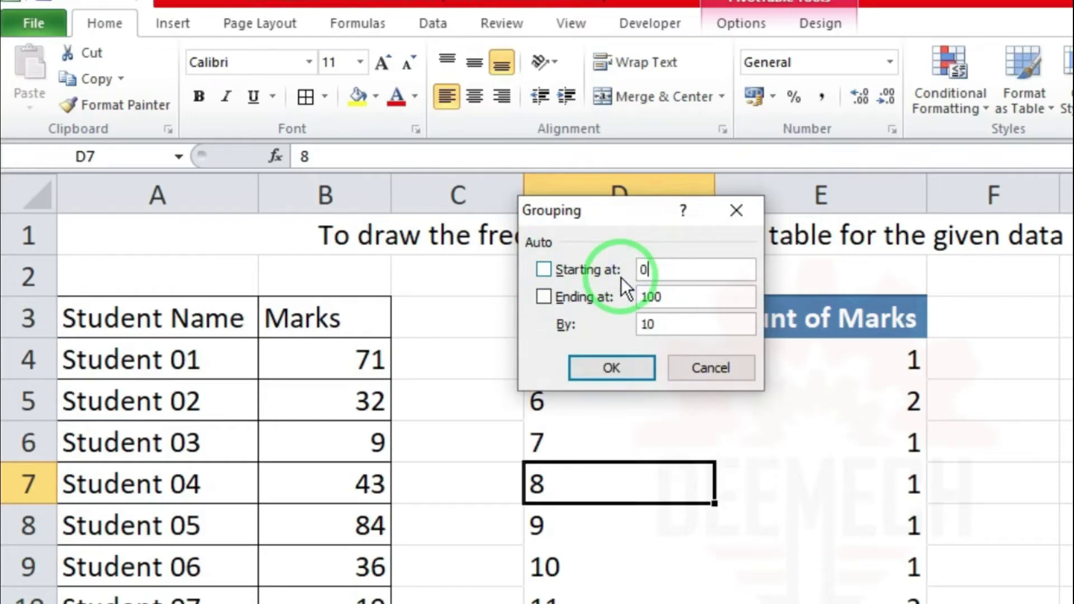
{"action": "left_click", "coordinate": [678, 303]}
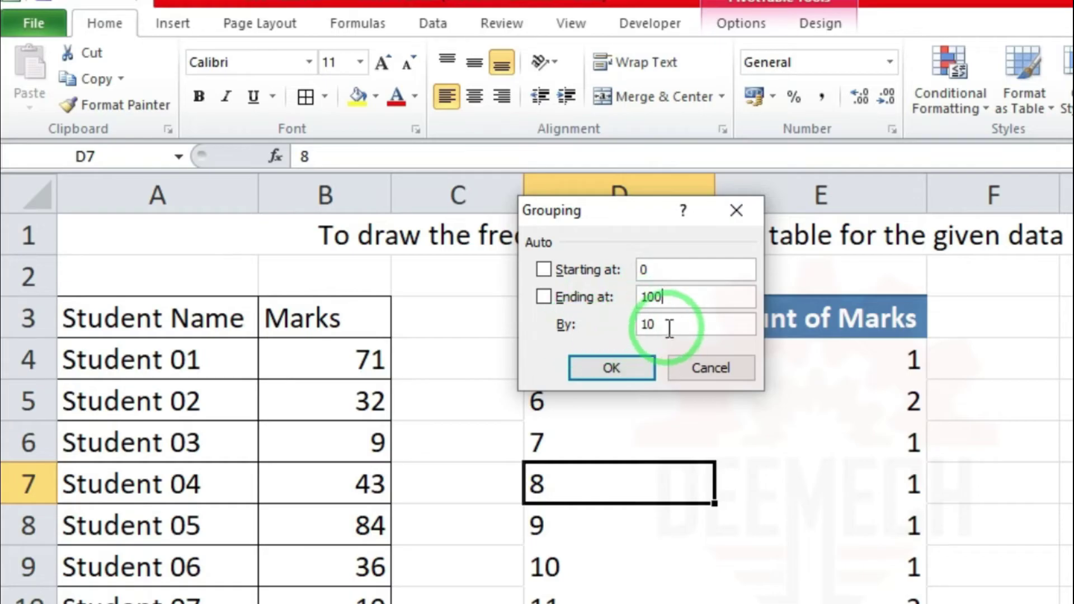
{"action": "left_click_drag", "start_coordinate": [669, 326], "coordinate": [622, 318]}
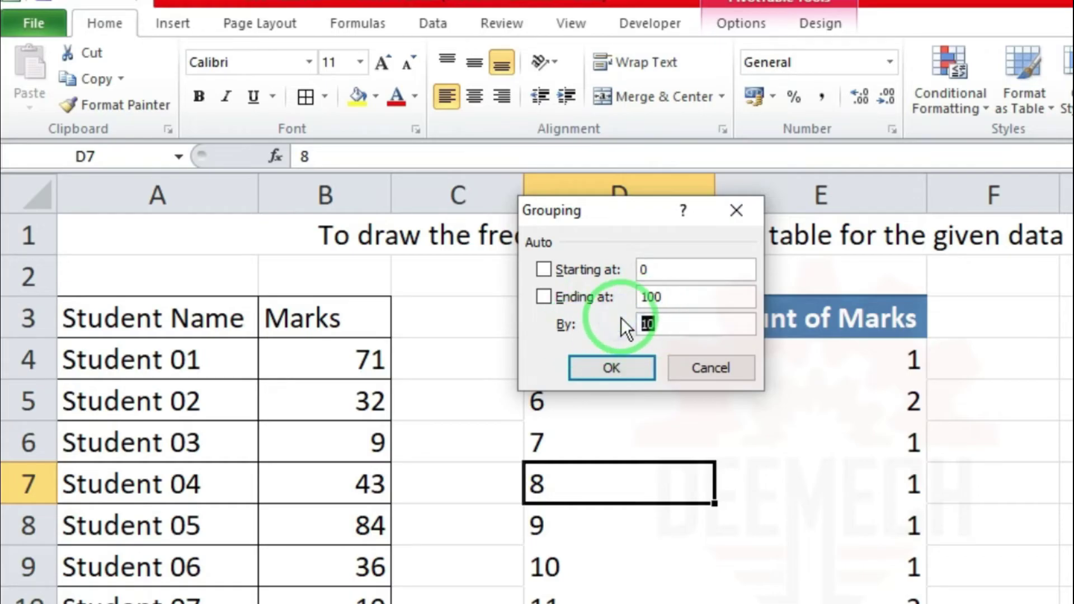
{"action": "type", "text": "20"}
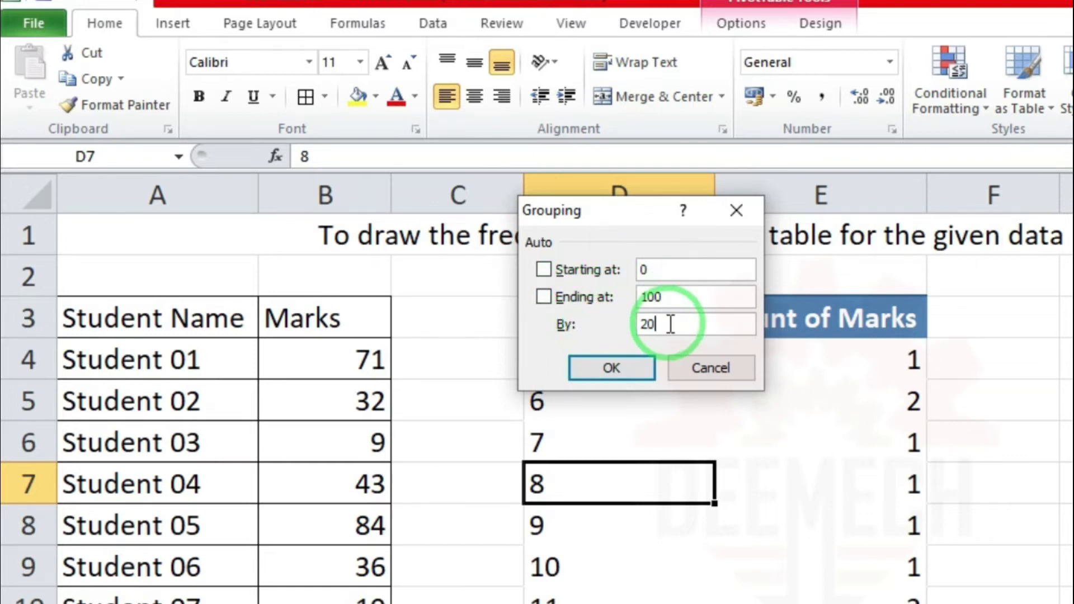
{"action": "left_click", "coordinate": [630, 366]}
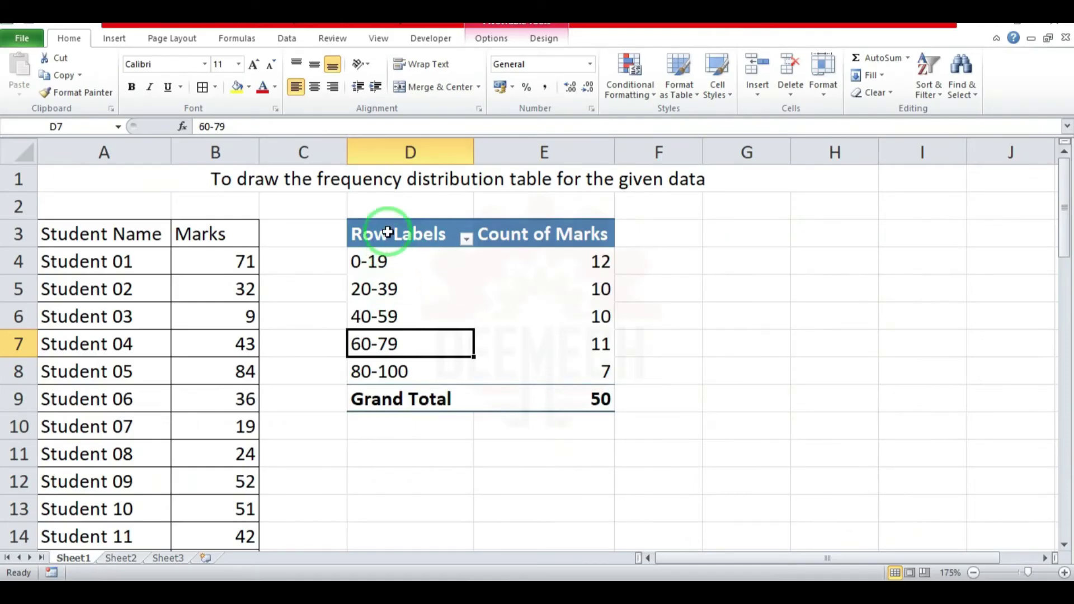
- Rename the Row Labels header in D3 to 'Marks range'
{"action": "left_click", "coordinate": [390, 233]}
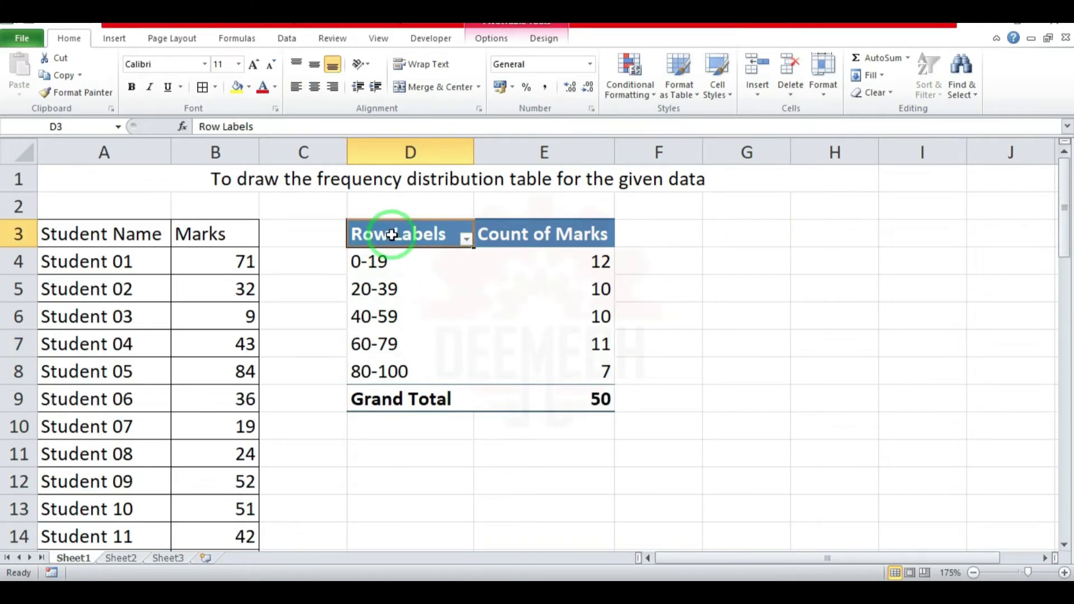
{"action": "left_click_drag", "start_coordinate": [254, 126], "coordinate": [152, 120]}
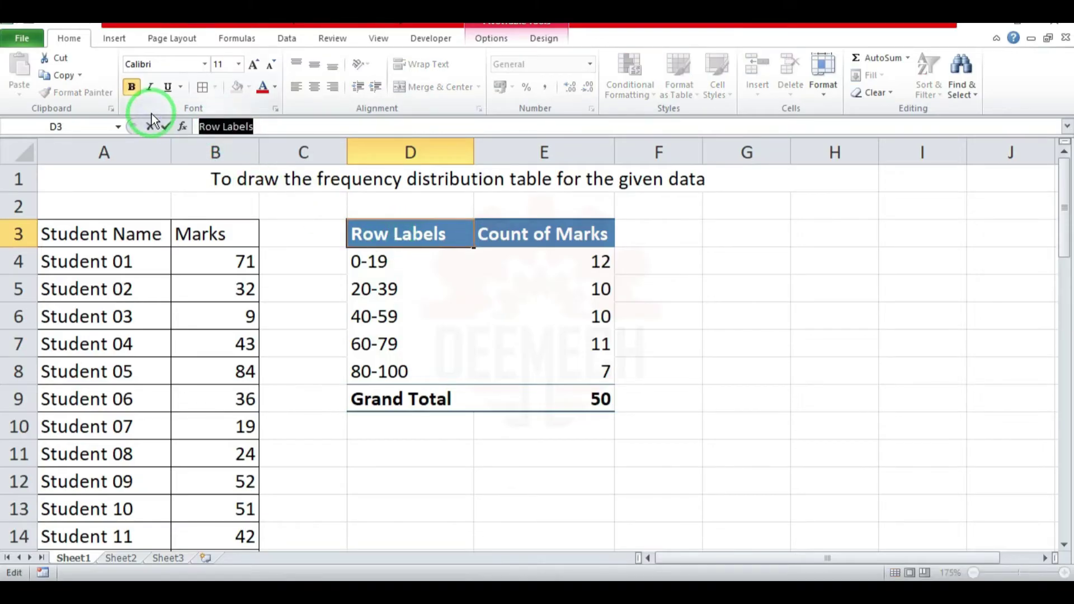
{"action": "type", "text": "Marks range"}
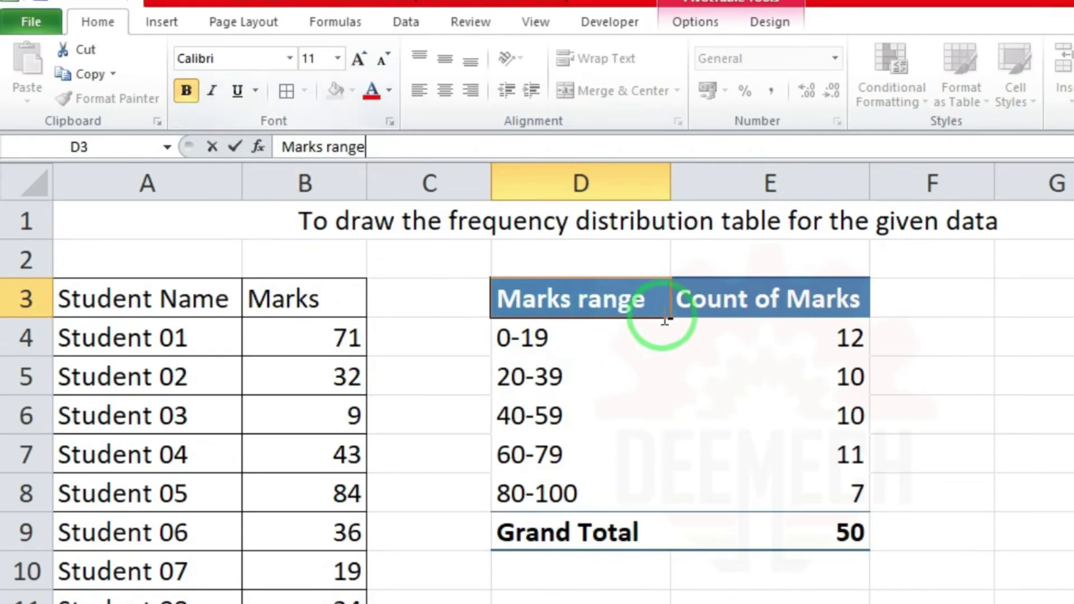
{"action": "left_click", "coordinate": [743, 304]}
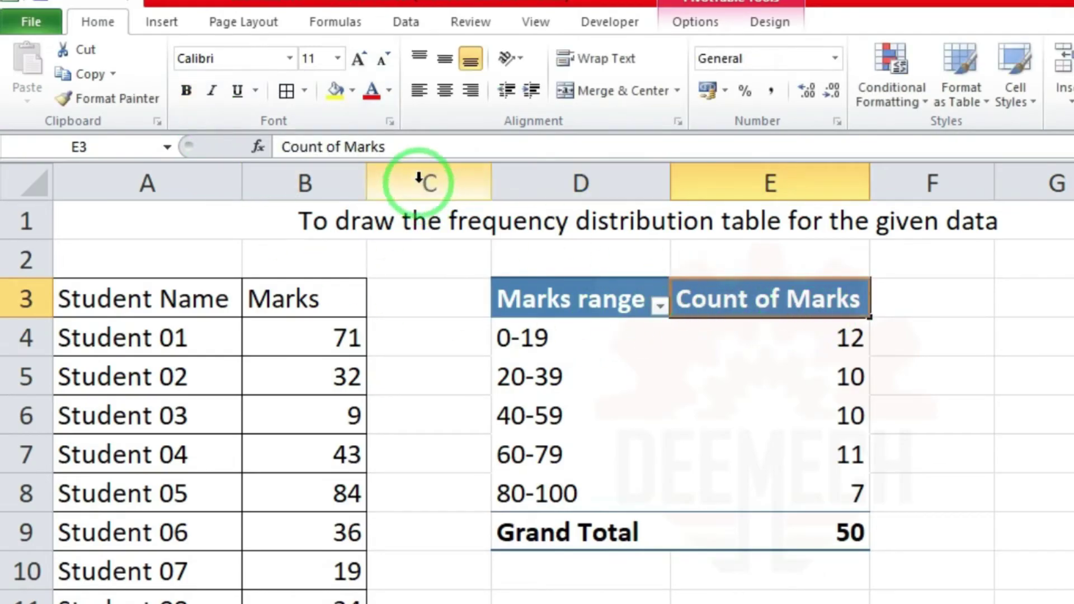
- Replace the 'Count of Marks' header in E3 with 'Frequency'
{"action": "left_click", "coordinate": [394, 147]}
{"action": "left_click_drag", "start_coordinate": [394, 147], "coordinate": [240, 144]}
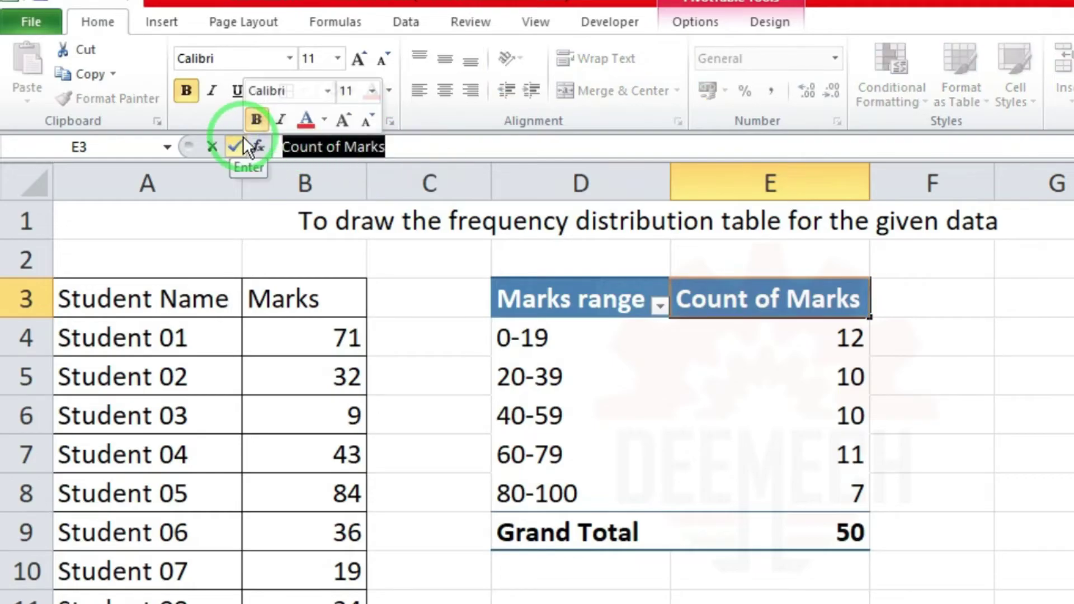
{"action": "key", "text": "BackSpace"}
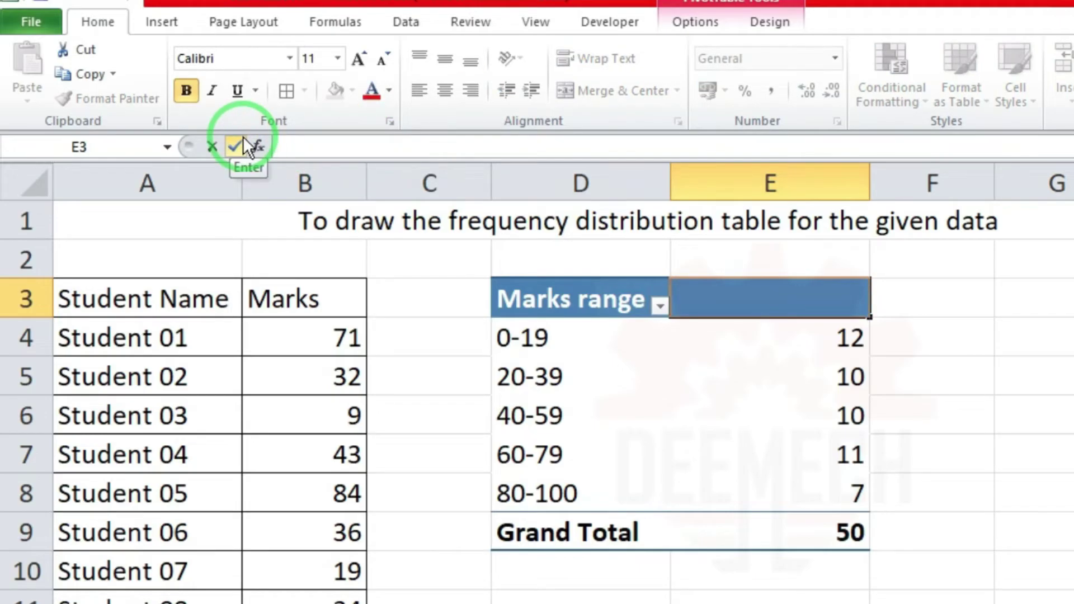
{"action": "type", "text": "Frequency"}
{"action": "left_click", "coordinate": [243, 140]}
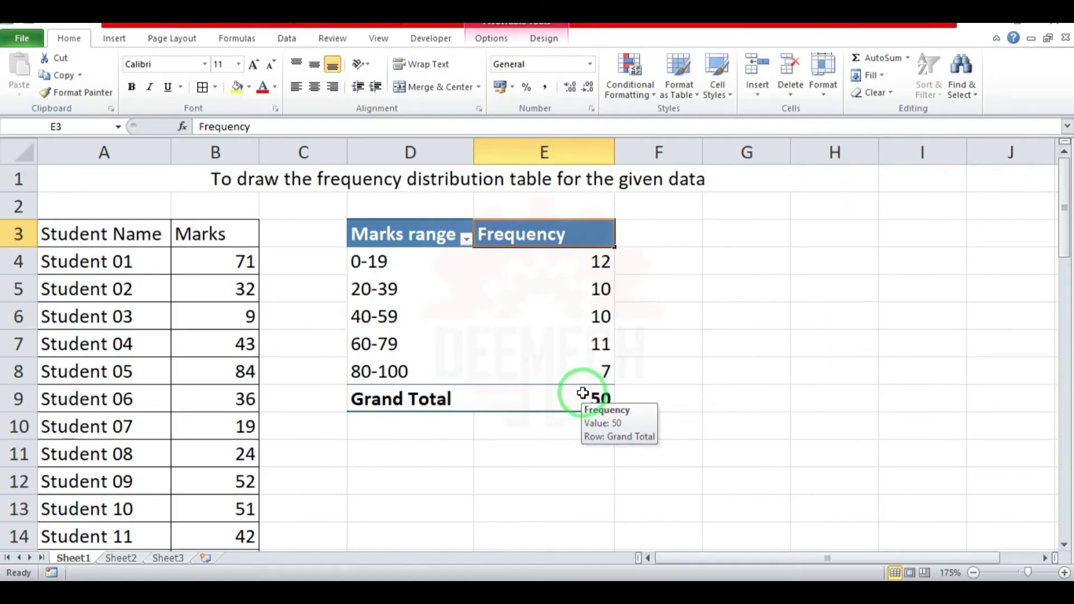
{"action": "left_click_drag", "start_coordinate": [583, 401], "coordinate": [379, 234]}
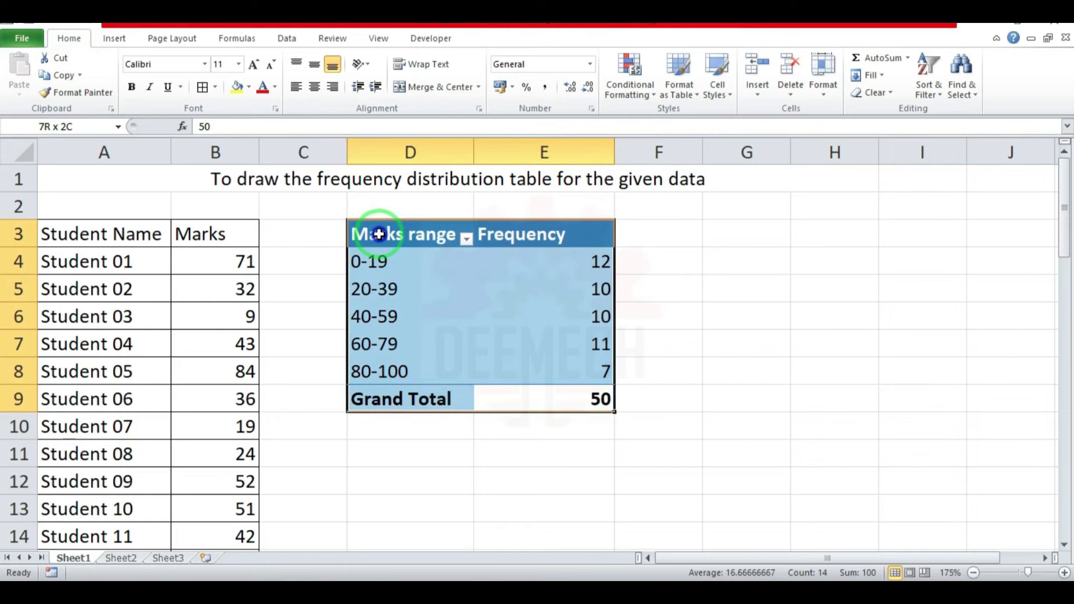
- Apply All Borders to the frequency table cells
{"action": "left_click", "coordinate": [78, 42]}
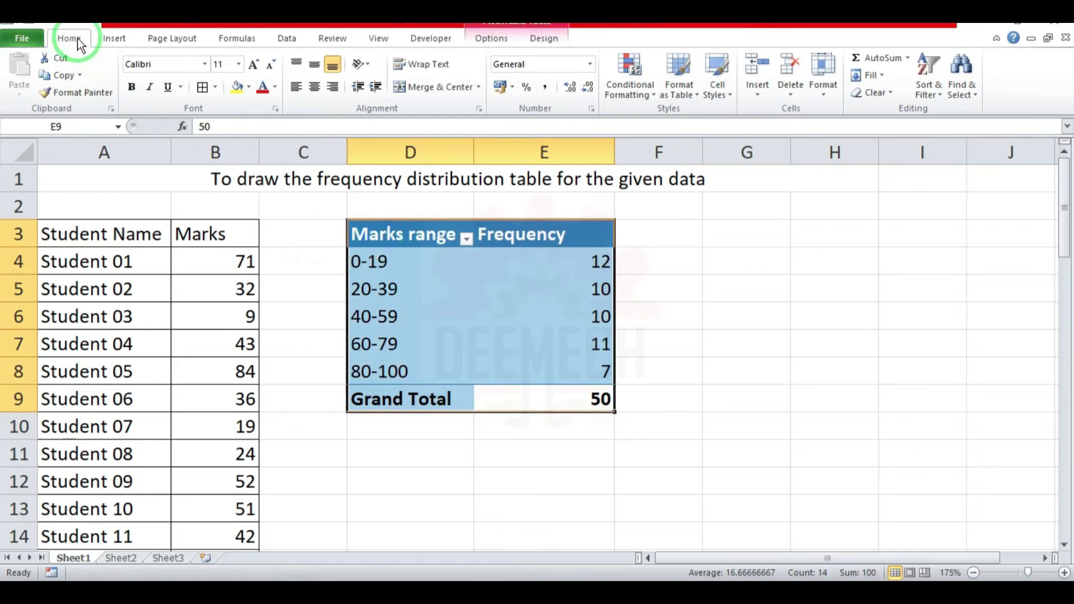
{"action": "left_click", "coordinate": [215, 87]}
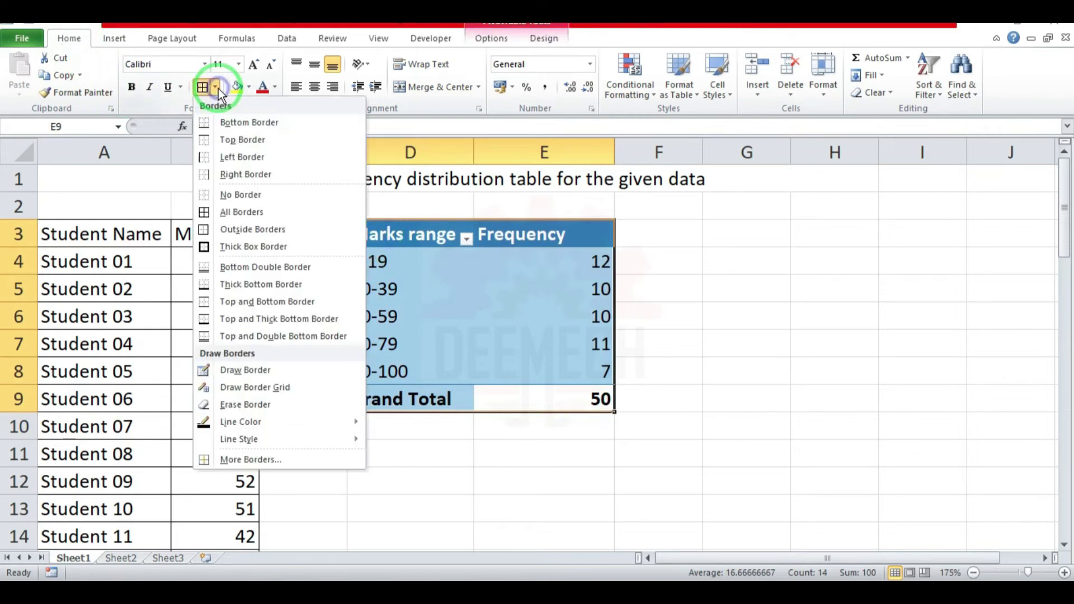
{"action": "left_click", "coordinate": [240, 211]}
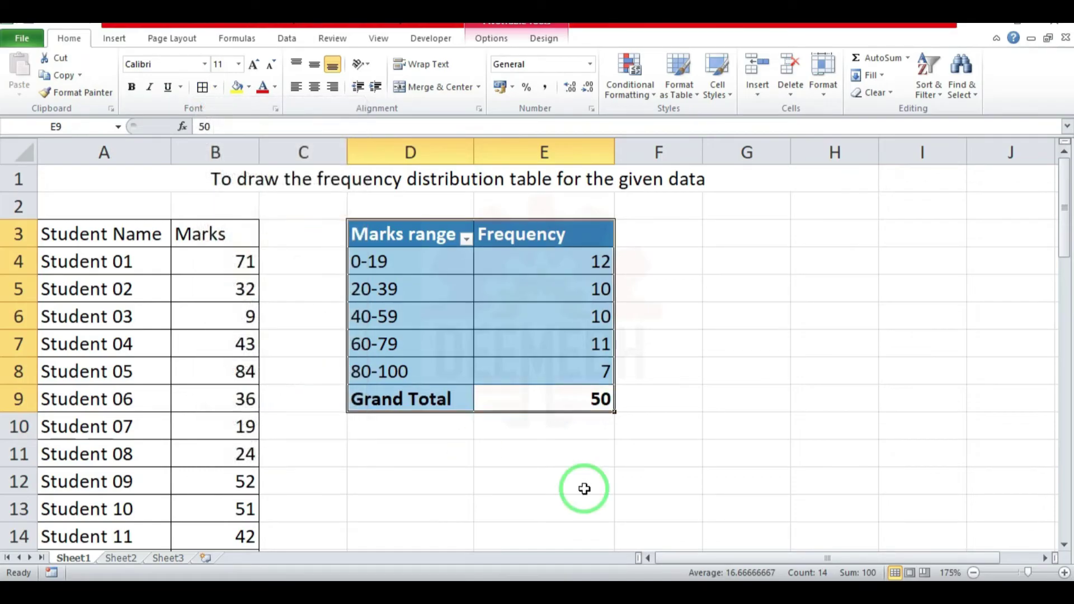
{"action": "left_click", "coordinate": [410, 460]}
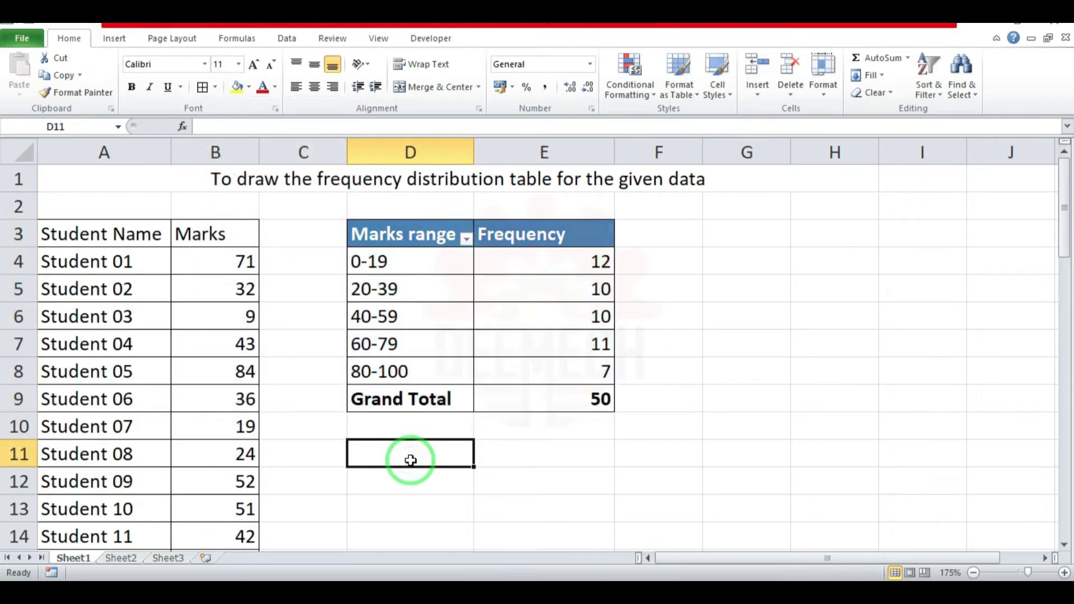
{"action": "scroll", "coordinate": [41, 220], "scroll_direction": "down", "scroll_amount": 1}
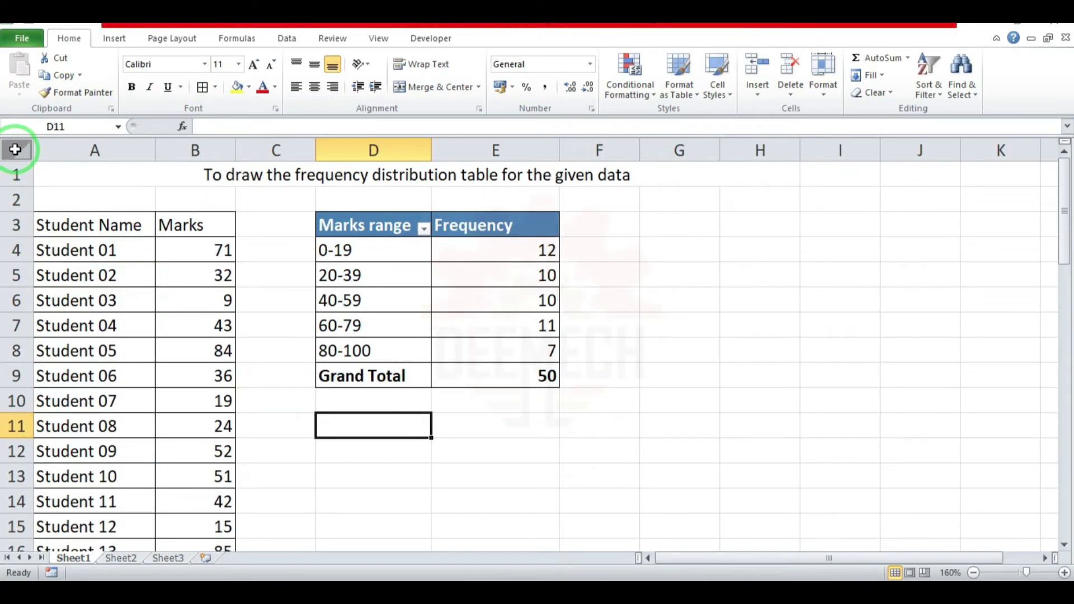
- Set the whole sheet to Times New Roman 12, centred horizontally and vertically
{"action": "left_click", "coordinate": [15, 148]}
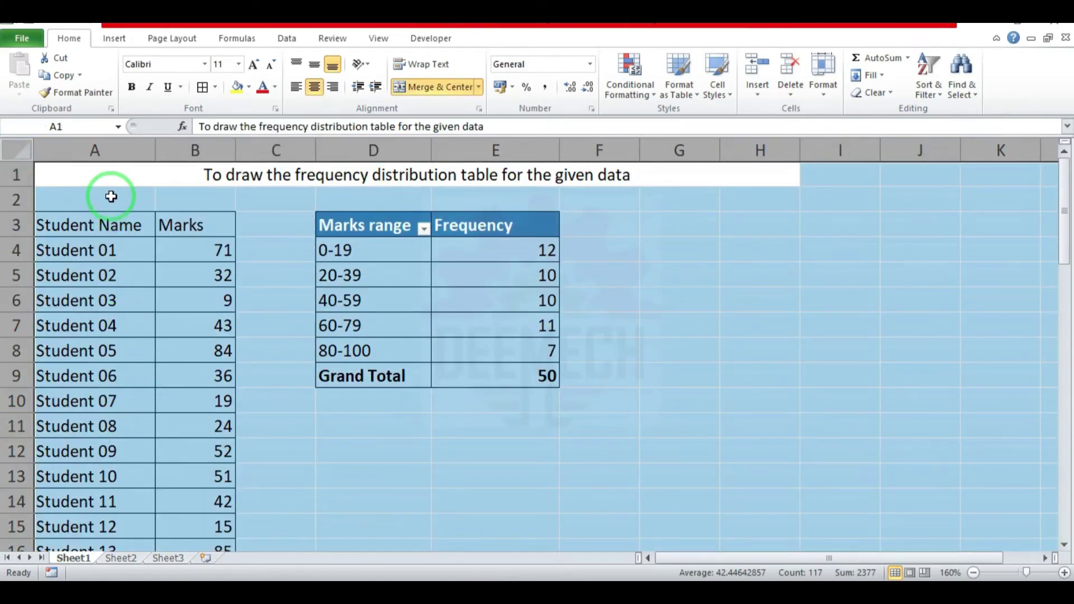
{"action": "left_click", "coordinate": [205, 65]}
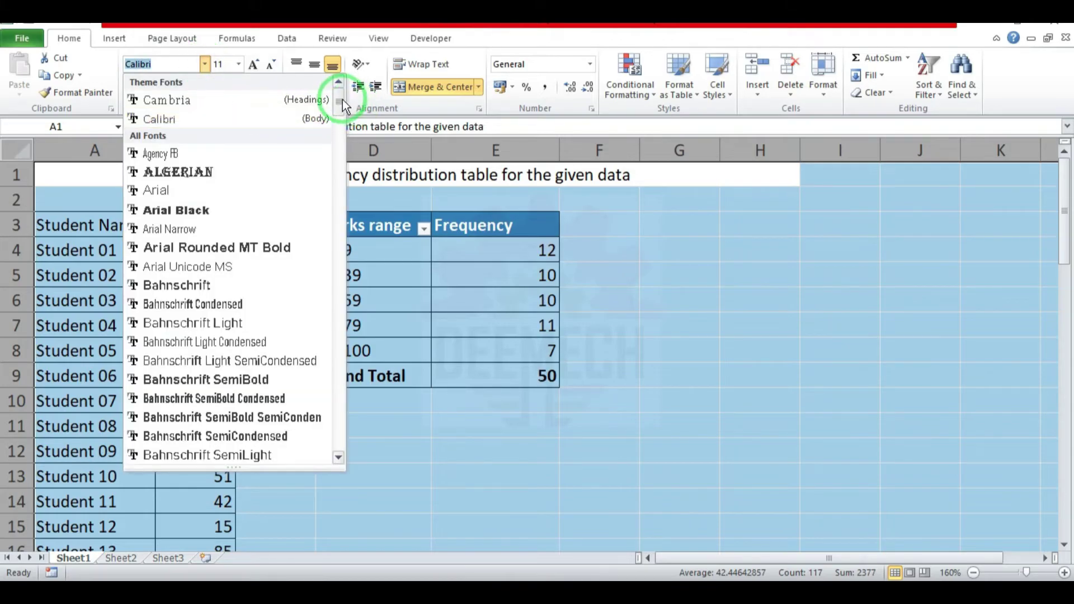
{"action": "left_click_drag", "start_coordinate": [339, 100], "coordinate": [336, 386]}
{"action": "left_click", "coordinate": [246, 280]}
{"action": "left_click", "coordinate": [319, 59]}
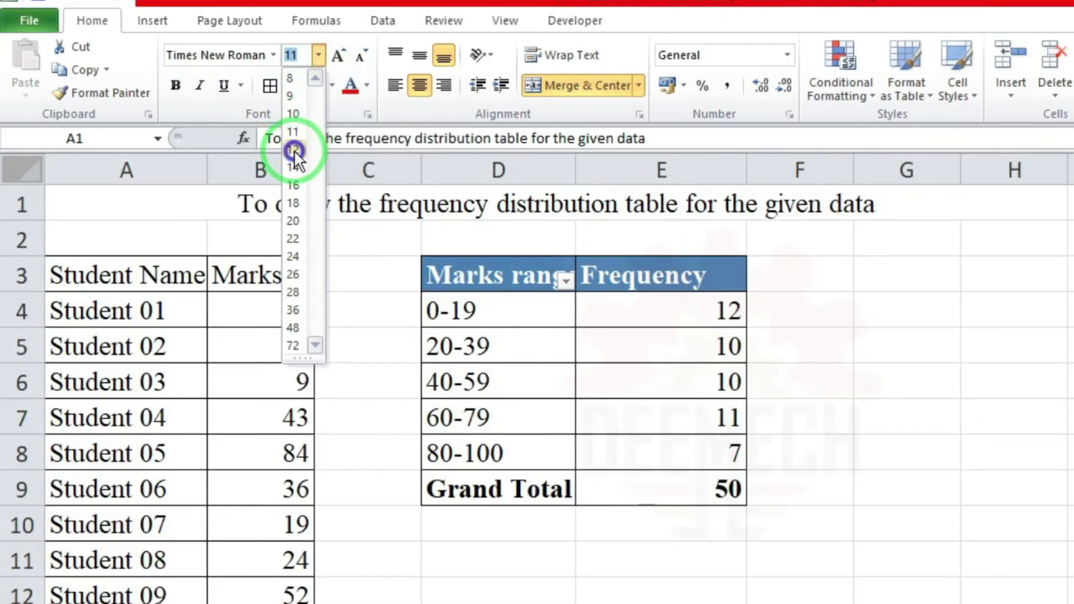
{"action": "left_click", "coordinate": [293, 150]}
{"action": "key", "text": "ctrl+a"}
{"action": "left_click", "coordinate": [419, 85]}
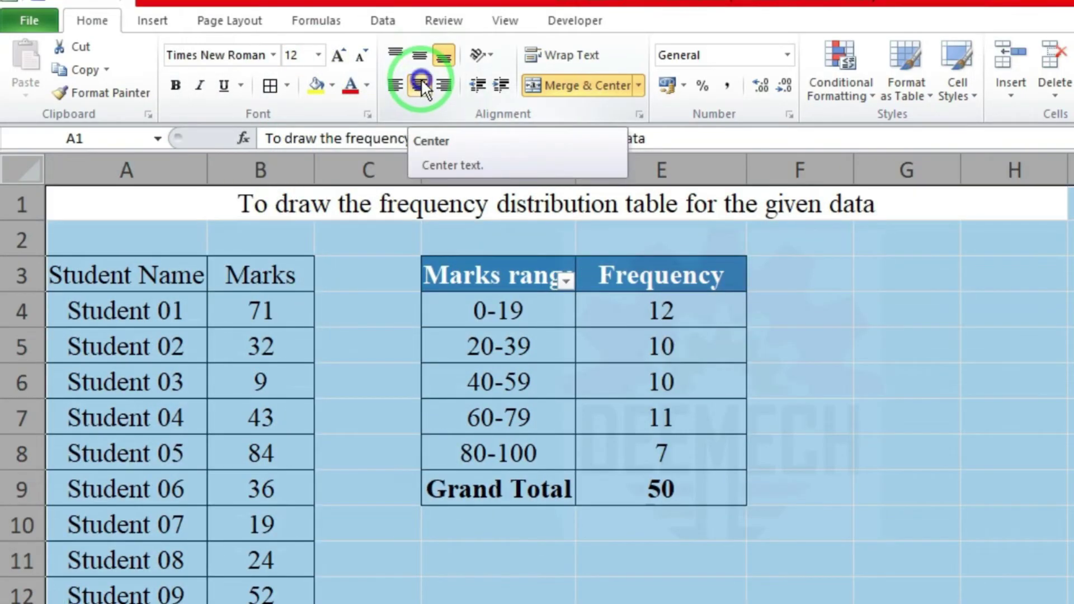
{"action": "left_click", "coordinate": [418, 55]}
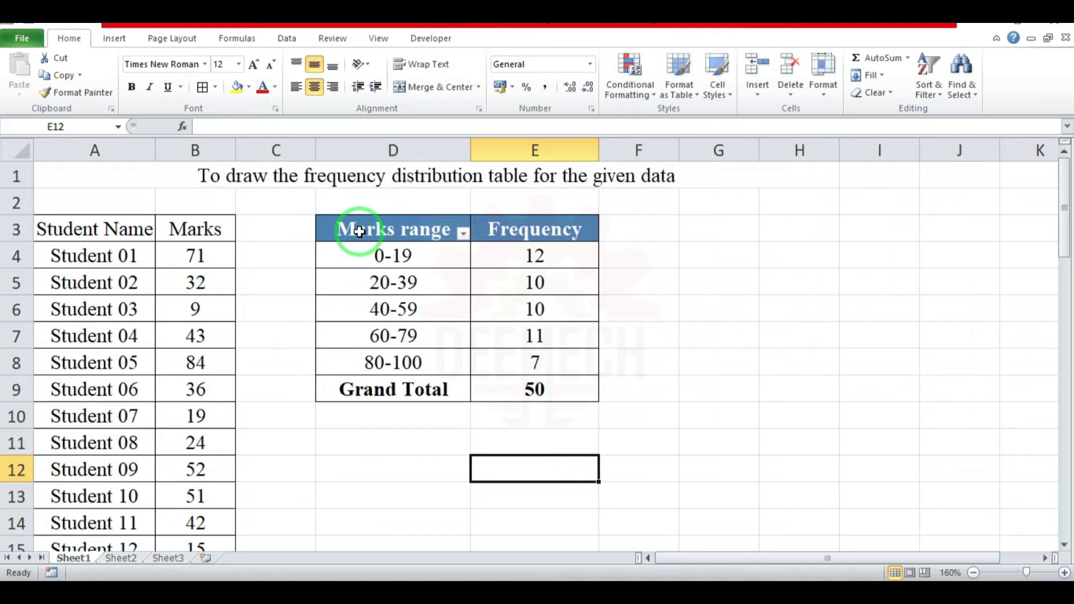
{"action": "mouse_move", "coordinate": [359, 231]}
{"action": "left_mouse_down"}
{"action": "mouse_move", "coordinate": [527, 348]}
{"action": "mouse_move", "coordinate": [527, 389]}
{"action": "left_mouse_up"}
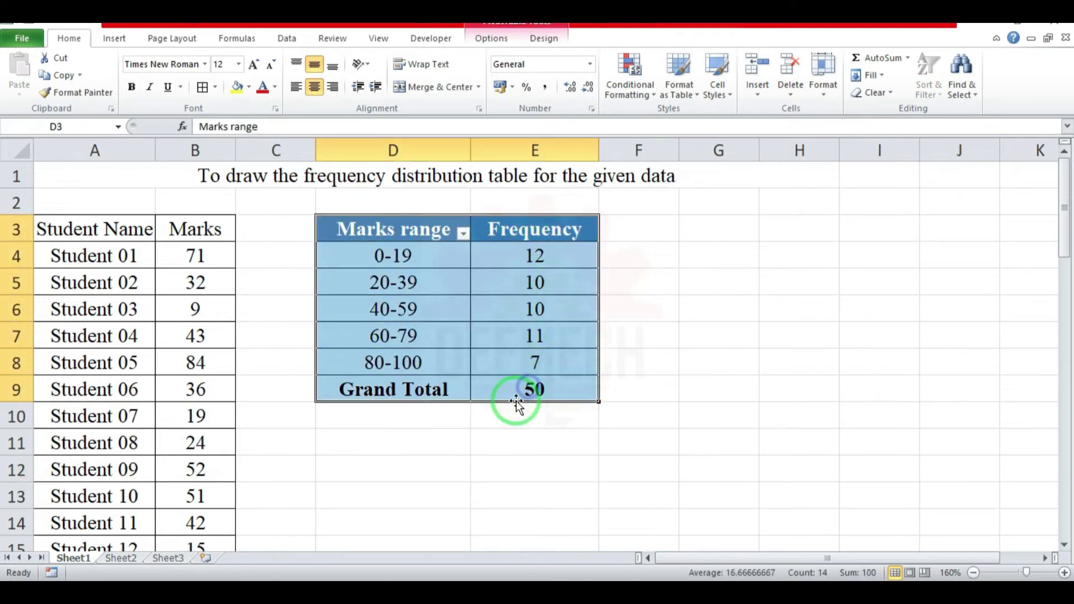
- Insert a clustered column chart of the frequency table
{"action": "left_click", "coordinate": [123, 44]}
{"action": "left_click", "coordinate": [300, 98]}
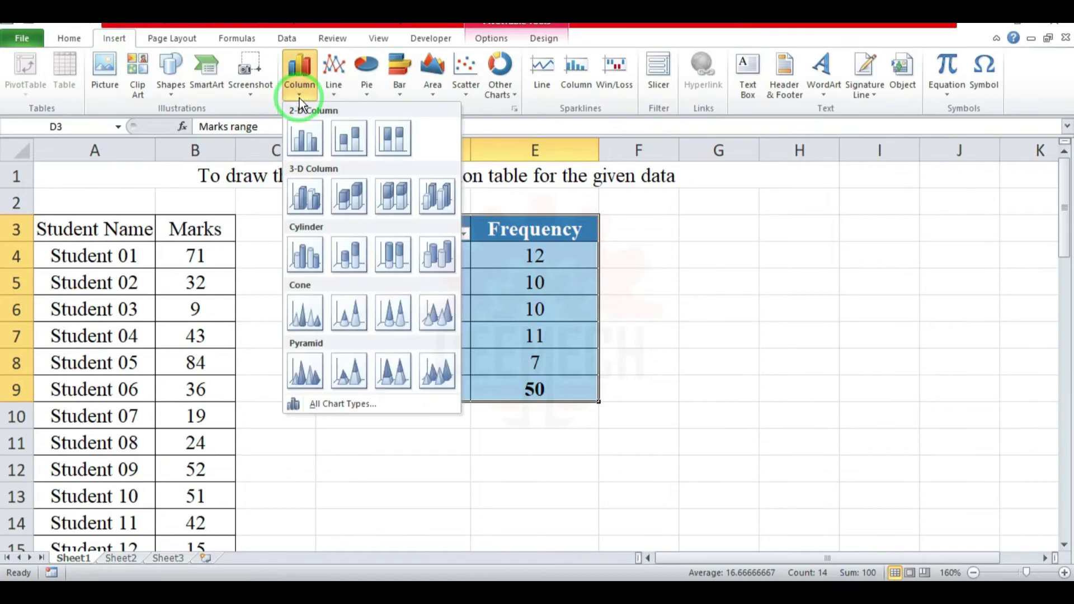
{"action": "left_click", "coordinate": [304, 141]}
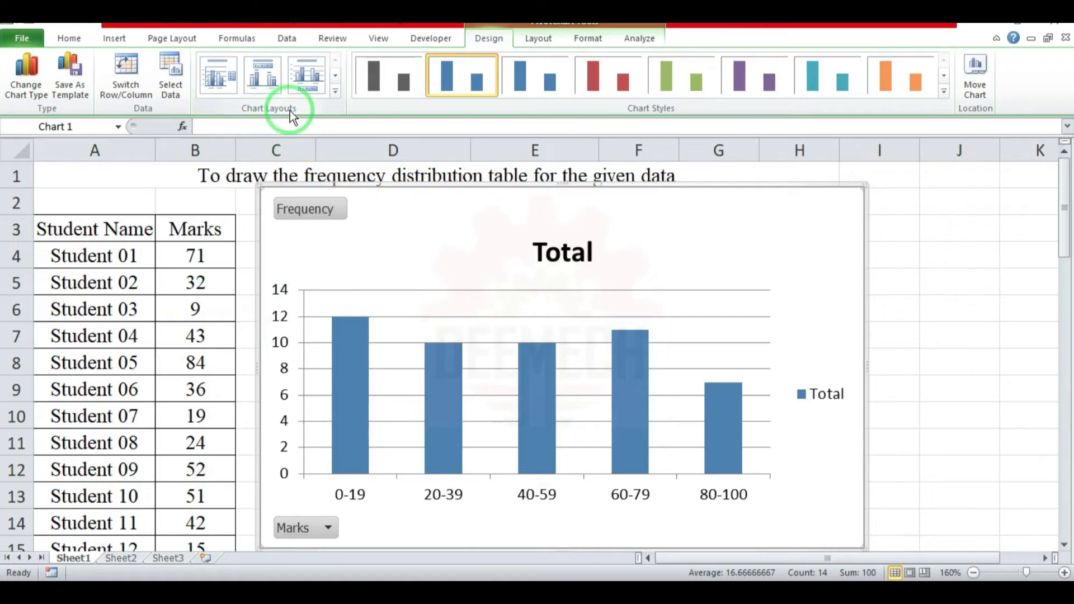
- Apply chart Layout 9 with axis-title placeholders and select the Total bars
{"action": "left_click", "coordinate": [335, 91]}
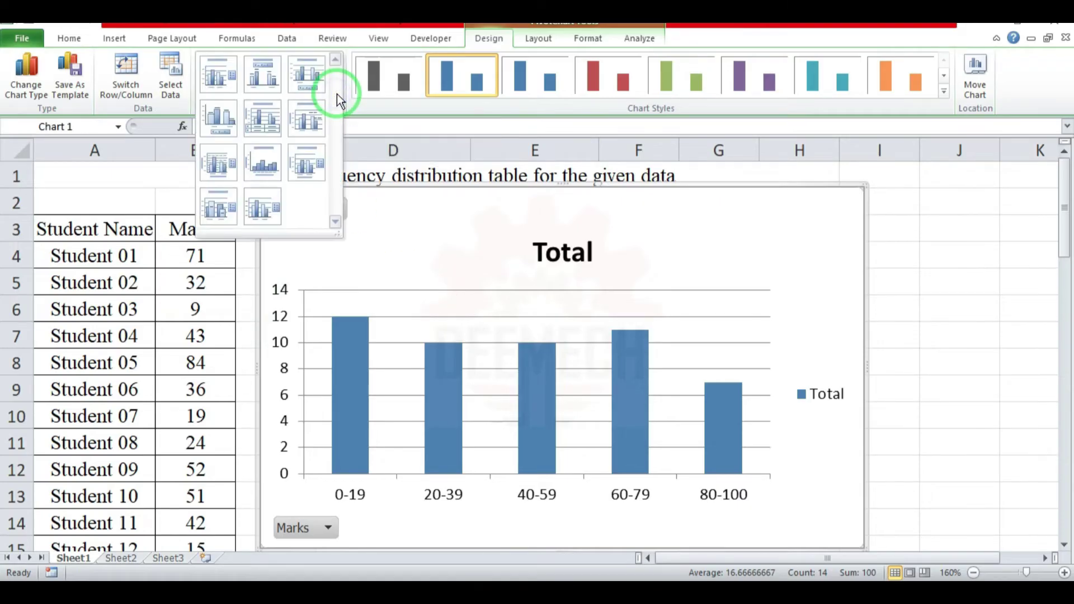
{"action": "left_click", "coordinate": [305, 162]}
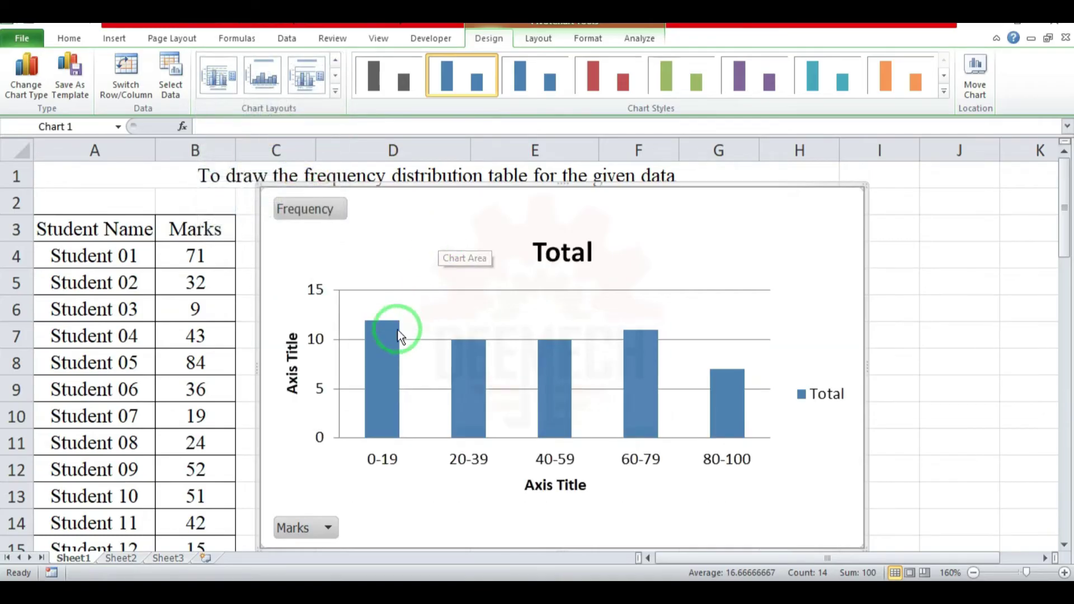
{"action": "left_click", "coordinate": [377, 361]}
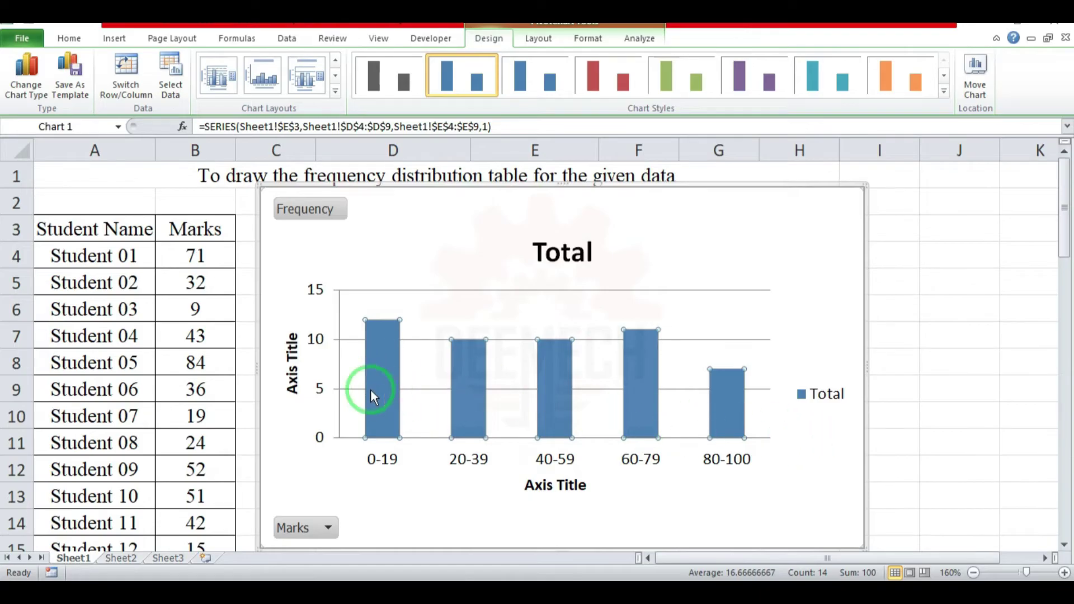
{"action": "left_click", "coordinate": [380, 363]}
- Set the bars' gap width to 0% and vary colours by point
{"action": "right_click", "coordinate": [379, 363]}
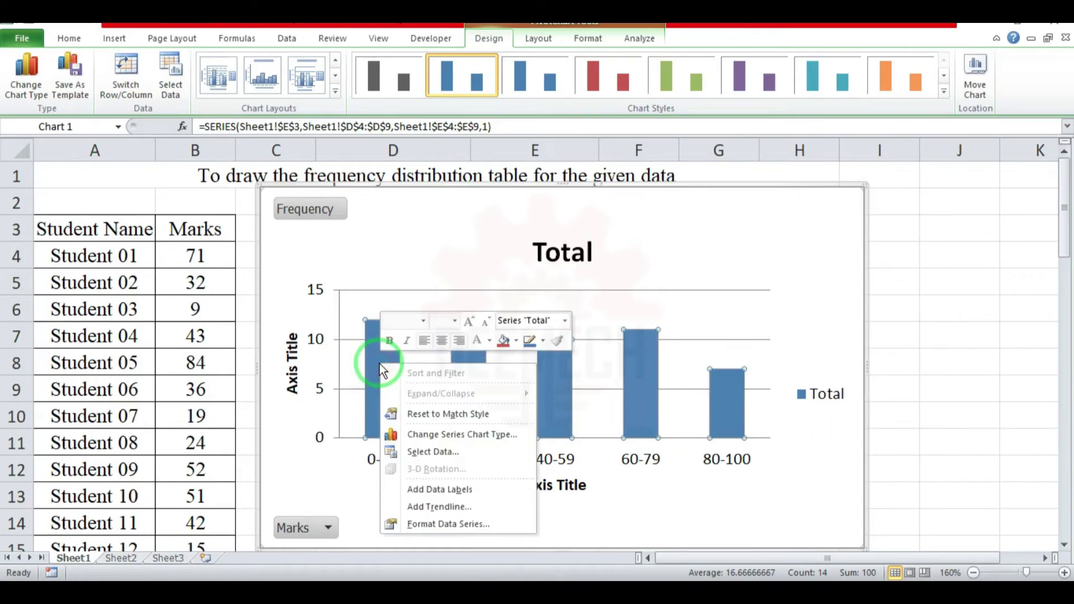
{"action": "left_click", "coordinate": [472, 524]}
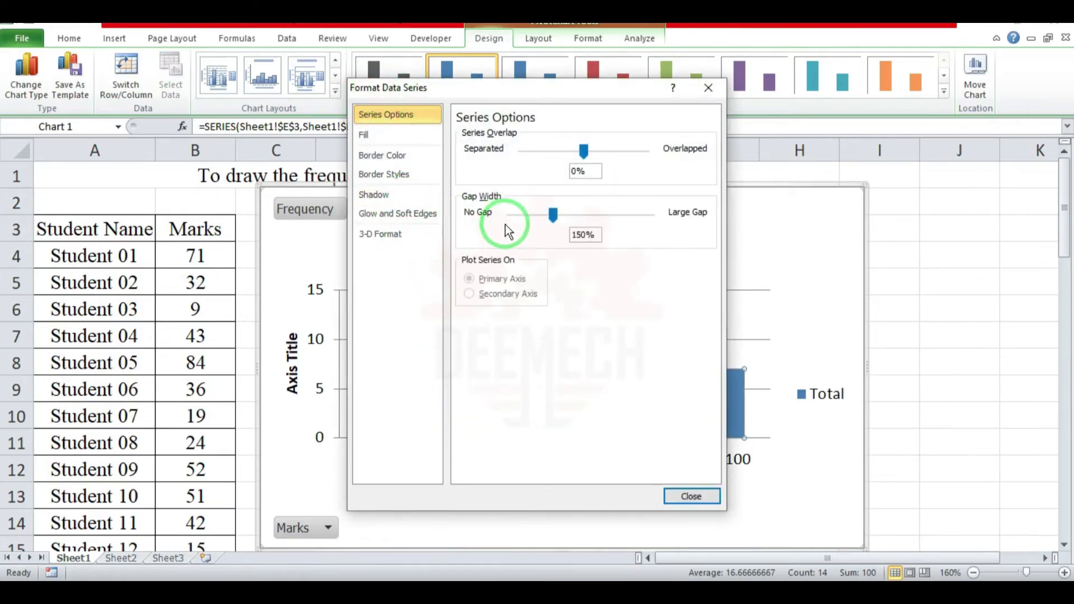
{"action": "left_click_drag", "start_coordinate": [552, 217], "coordinate": [500, 217]}
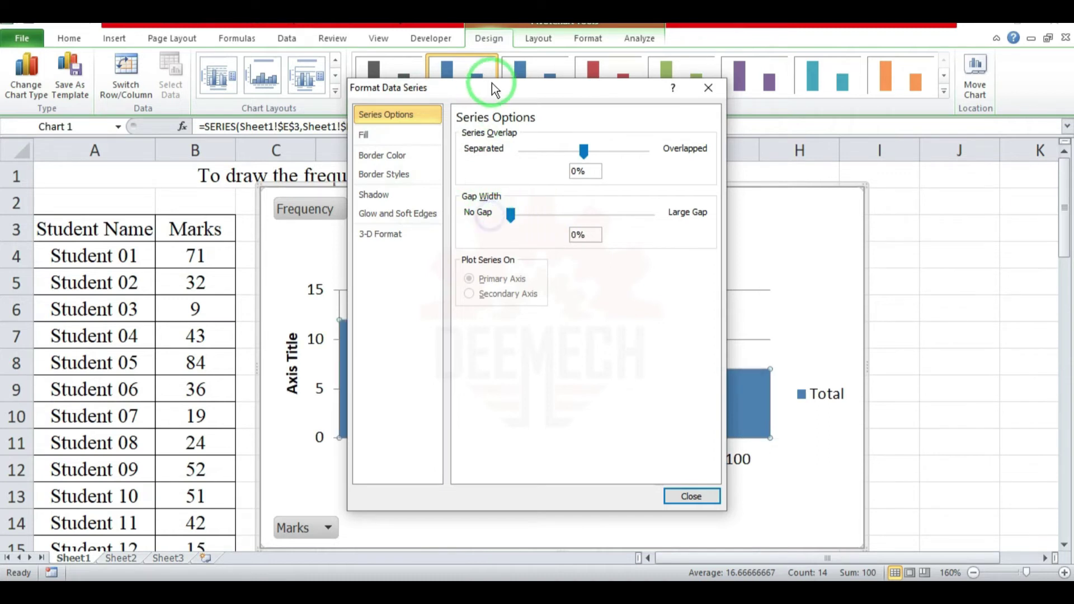
{"action": "left_click_drag", "start_coordinate": [487, 94], "coordinate": [747, 96]}
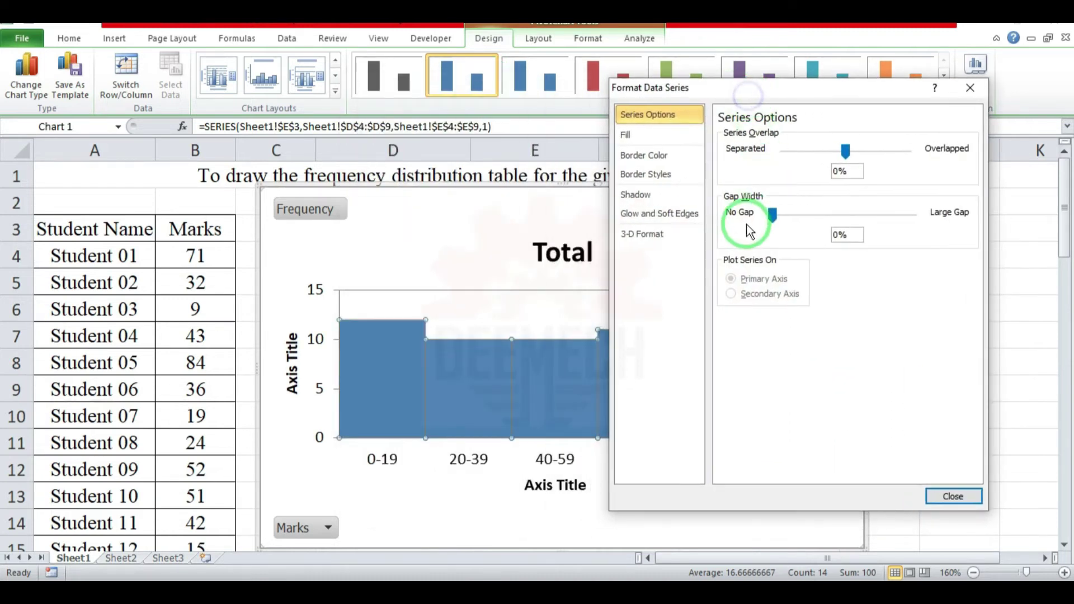
{"action": "left_click_drag", "start_coordinate": [781, 215], "coordinate": [766, 224]}
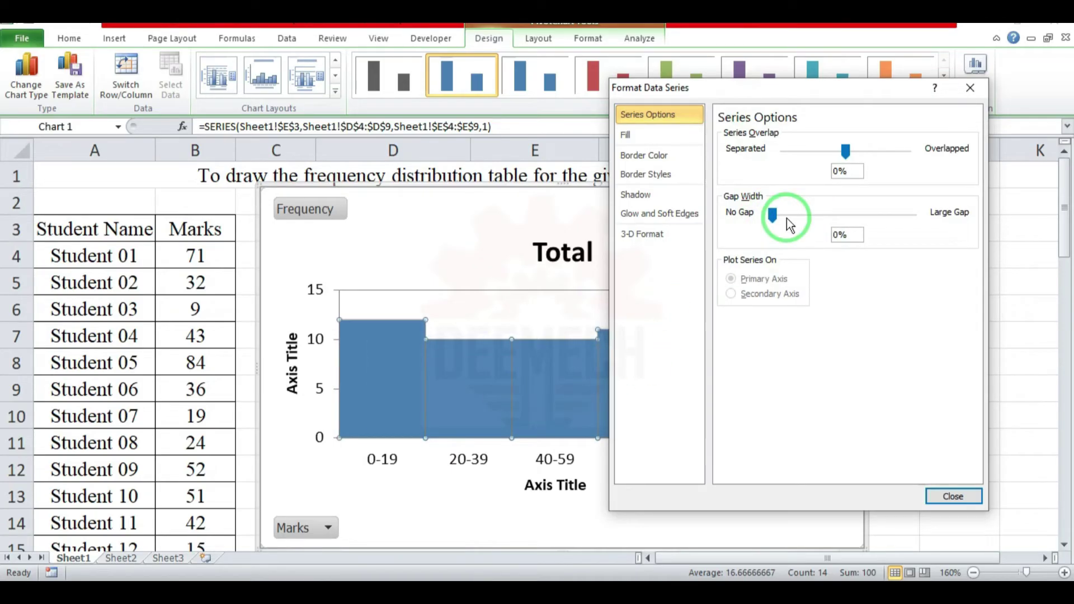
{"action": "left_click", "coordinate": [651, 140]}
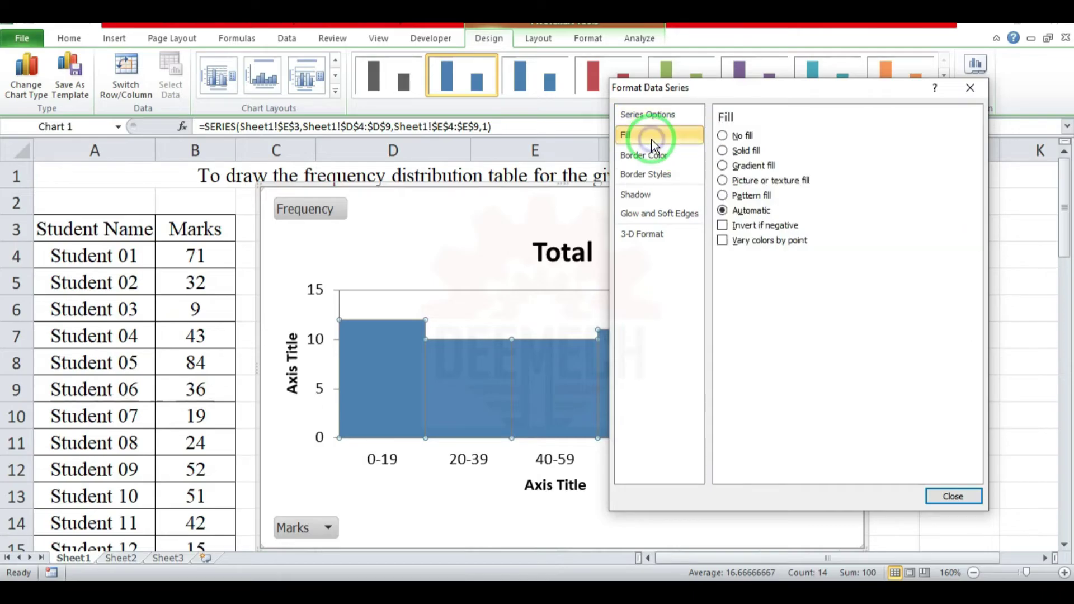
{"action": "left_click", "coordinate": [724, 243]}
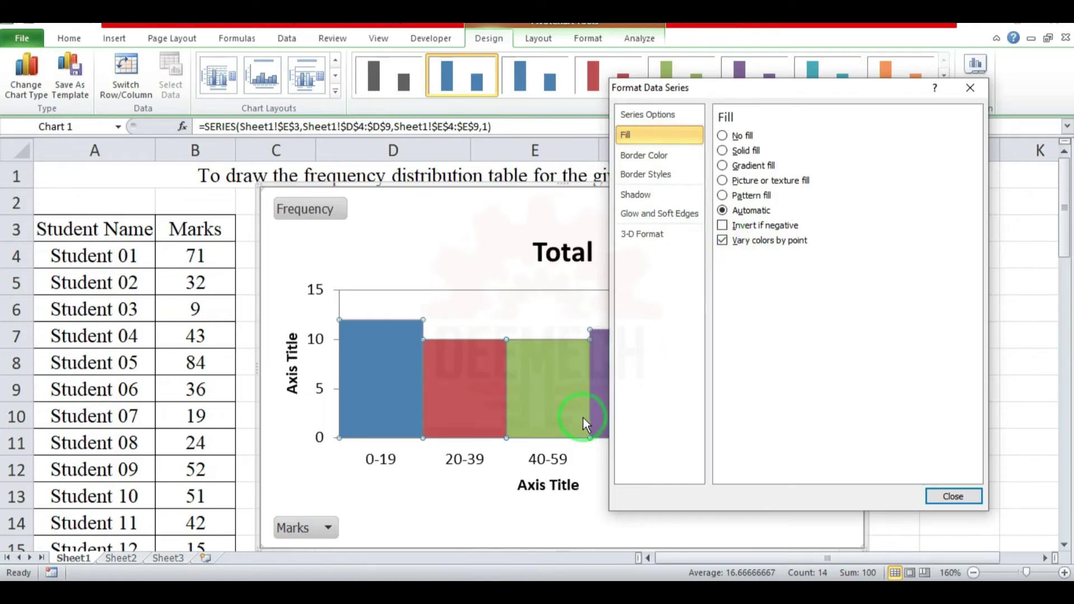
- Give the bars a solid black outline 2 pt wide
{"action": "left_click", "coordinate": [640, 158]}
{"action": "left_click", "coordinate": [743, 151]}
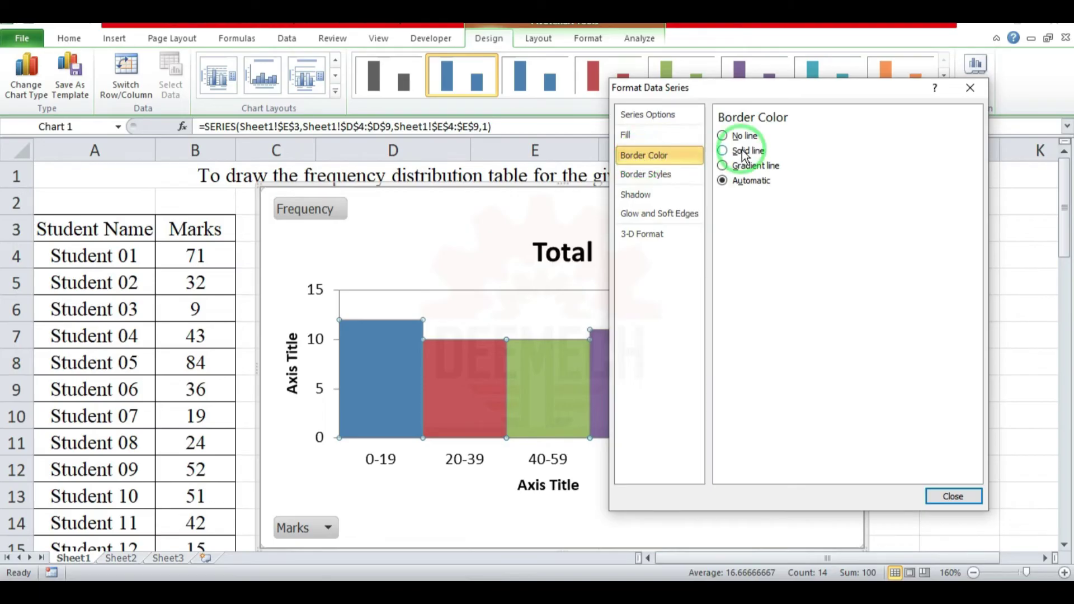
{"action": "left_click", "coordinate": [786, 199]}
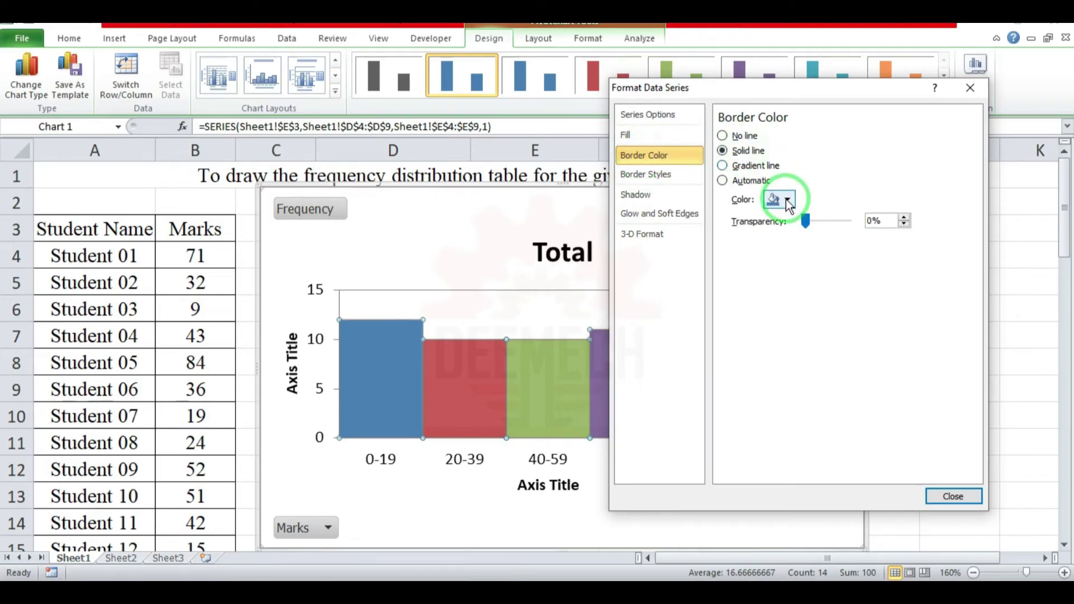
{"action": "left_click", "coordinate": [784, 234]}
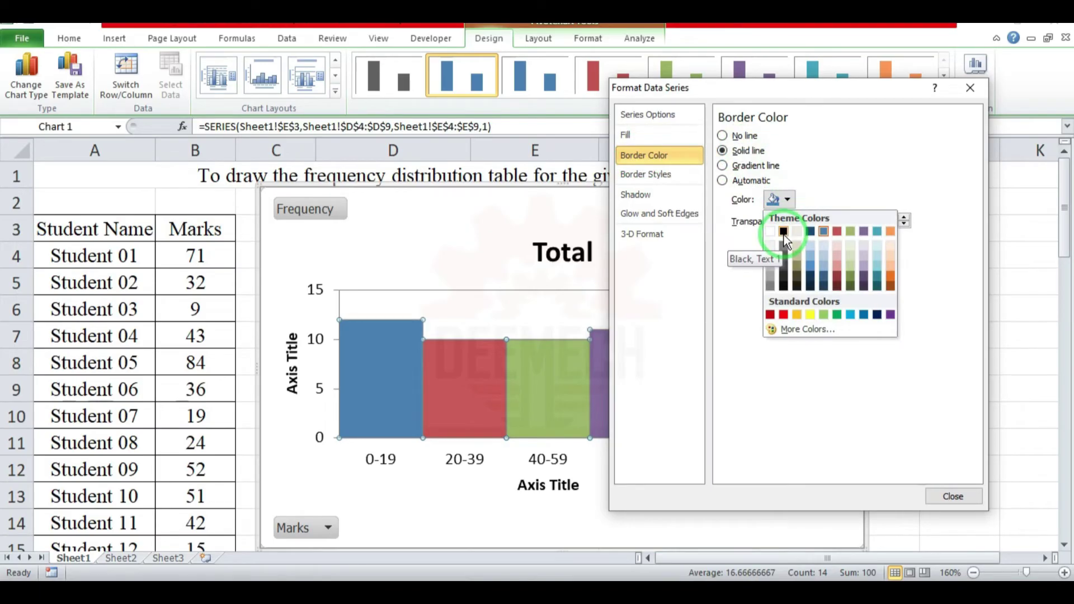
{"action": "left_click", "coordinate": [661, 176]}
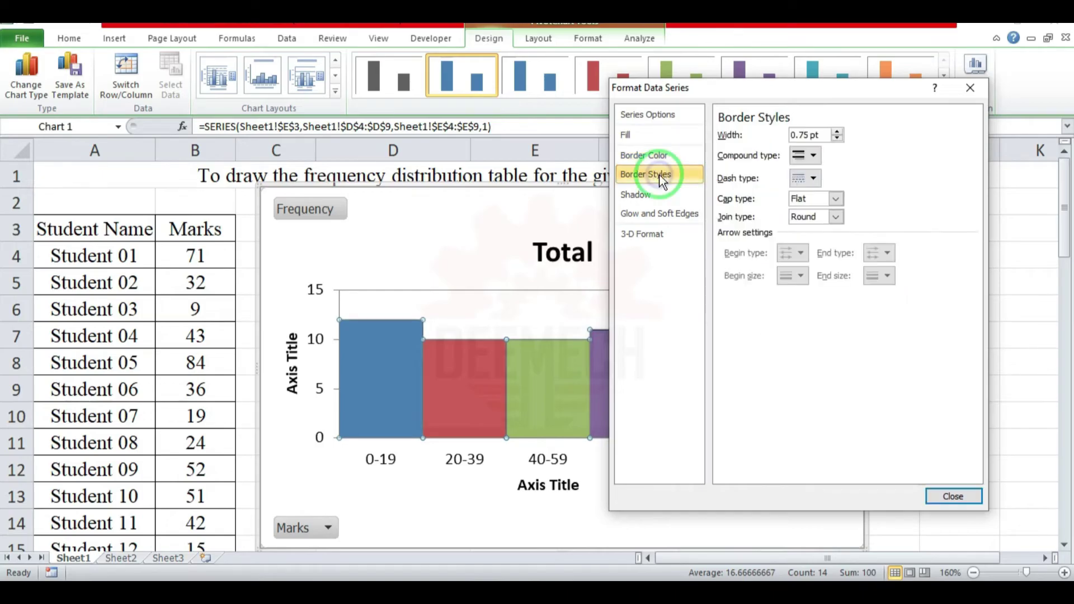
{"action": "left_click", "coordinate": [837, 133]}
{"action": "left_click", "coordinate": [837, 133]}
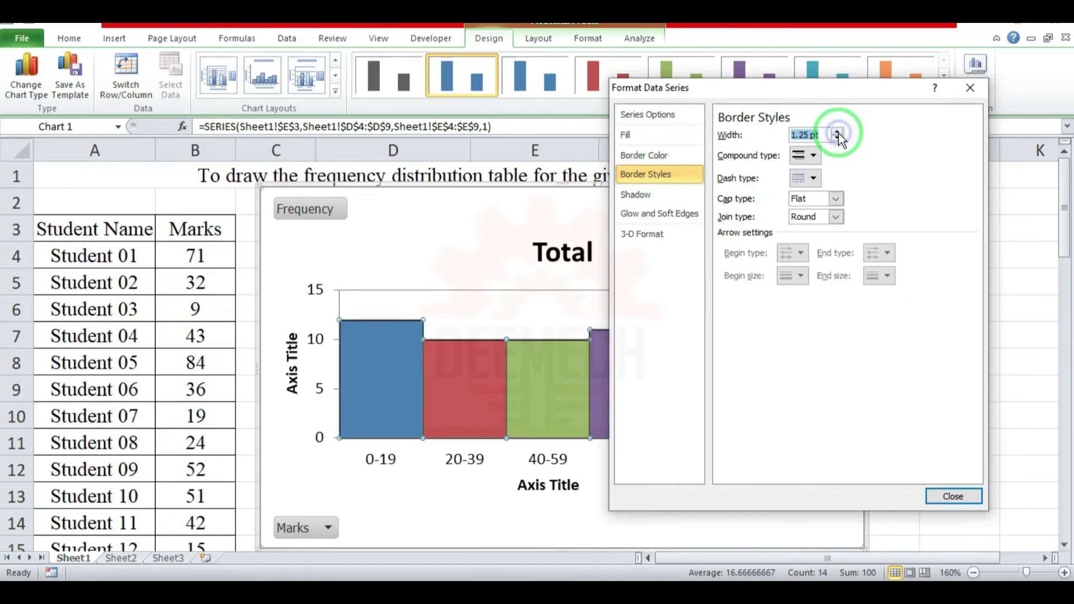
{"action": "left_click", "coordinate": [836, 133]}
{"action": "left_click", "coordinate": [836, 132]}
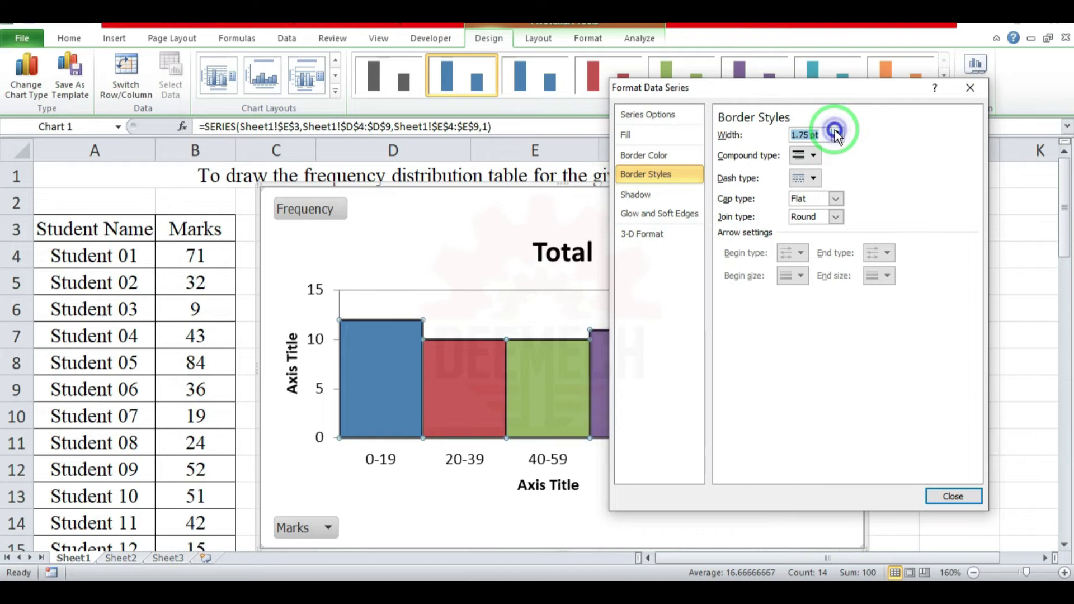
{"action": "left_click", "coordinate": [835, 132]}
{"action": "left_click", "coordinate": [802, 137]}
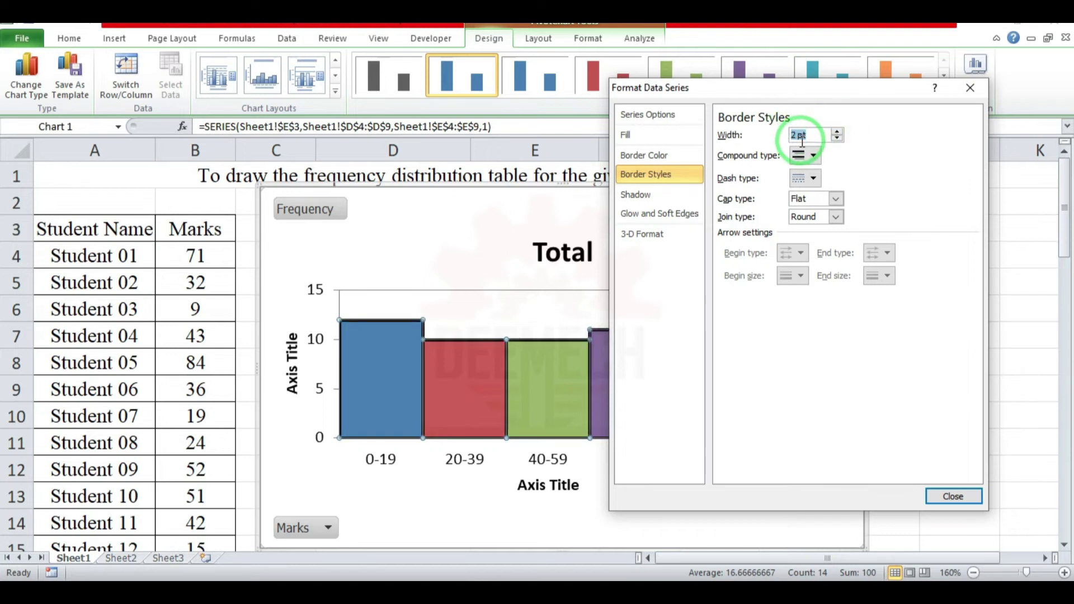
{"action": "left_click", "coordinate": [950, 496]}
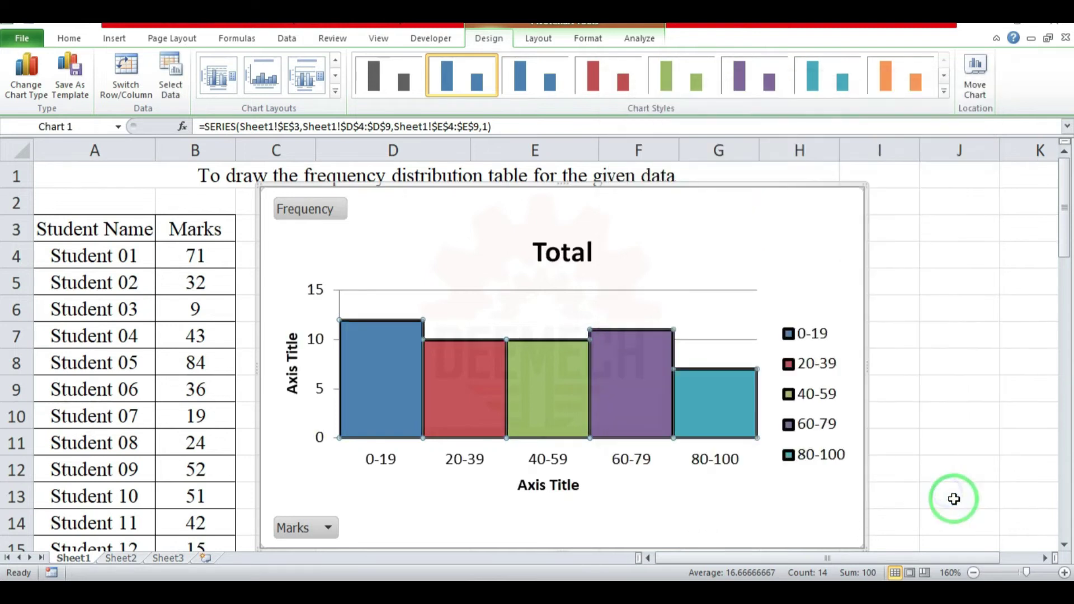
- Add data labels to the bars and retitle the chart 'Histogram'
{"action": "right_click", "coordinate": [378, 362]}
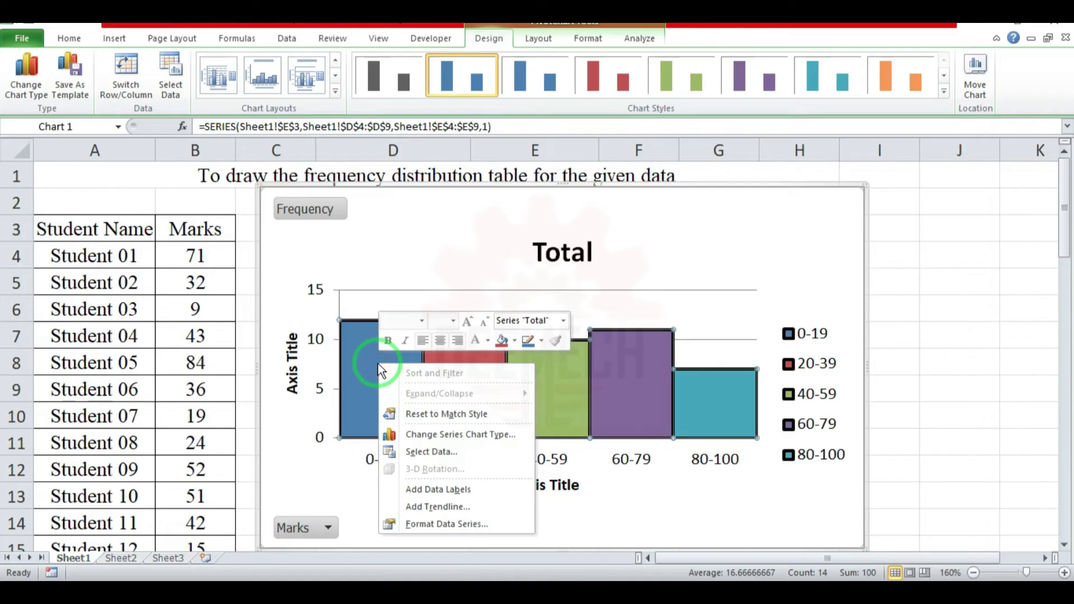
{"action": "left_click", "coordinate": [484, 491]}
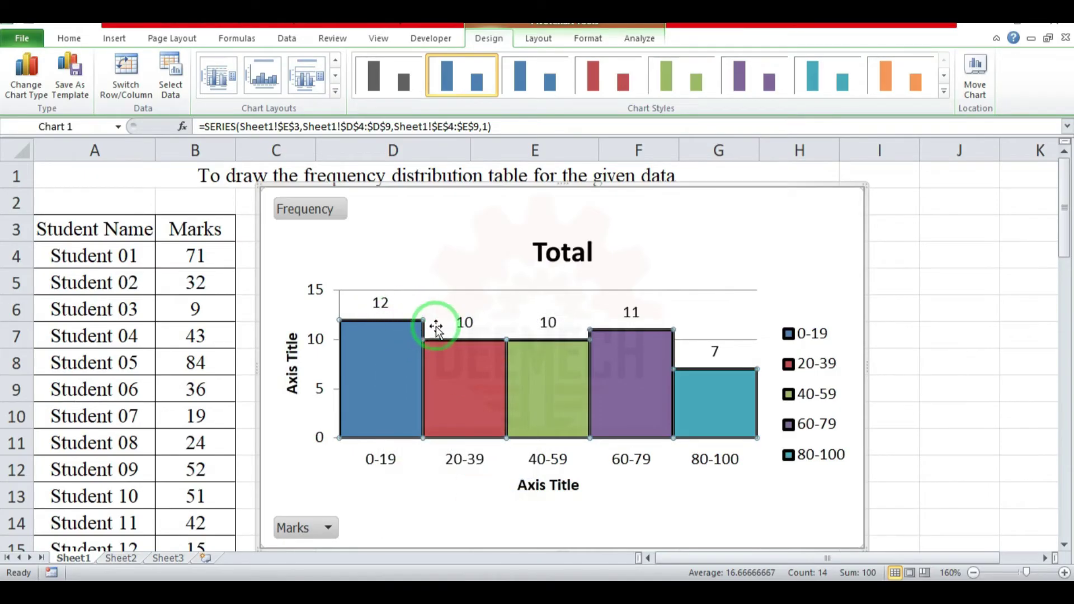
{"action": "left_click", "coordinate": [603, 270]}
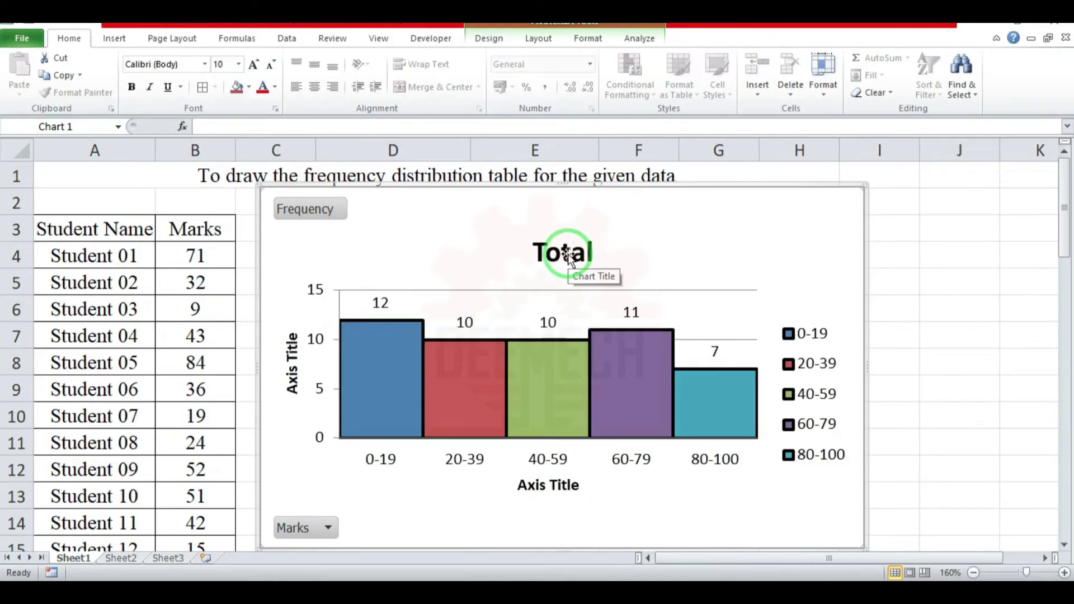
{"action": "left_click", "coordinate": [566, 253]}
{"action": "left_click", "coordinate": [592, 251]}
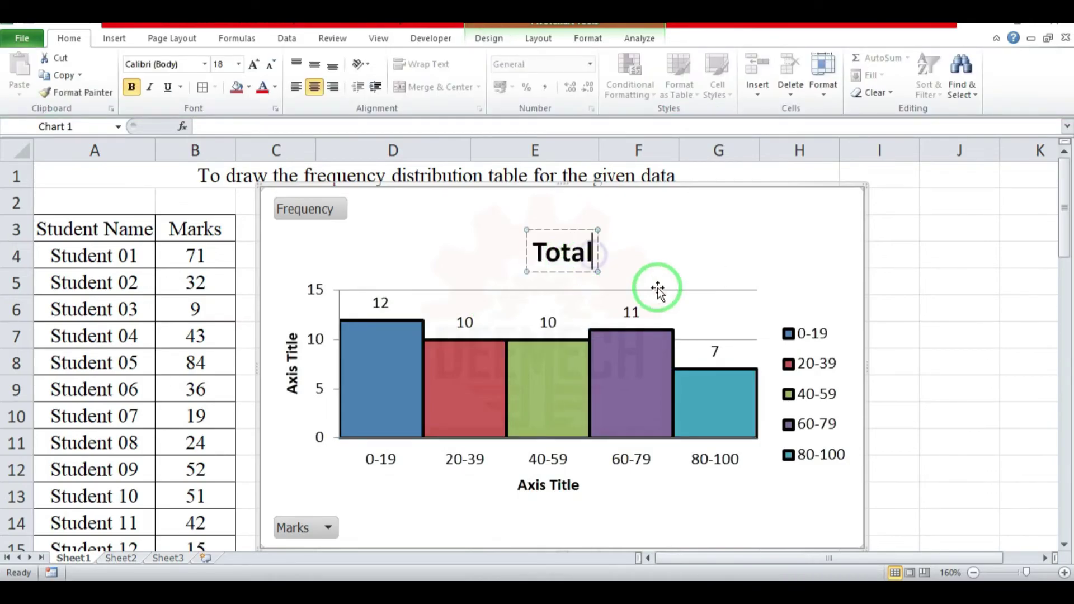
{"action": "key", "text": "BackSpace"}
{"action": "key", "text": "BackSpace"}
{"action": "key", "text": "BackSpace"}
{"action": "key", "text": "BackSpace"}
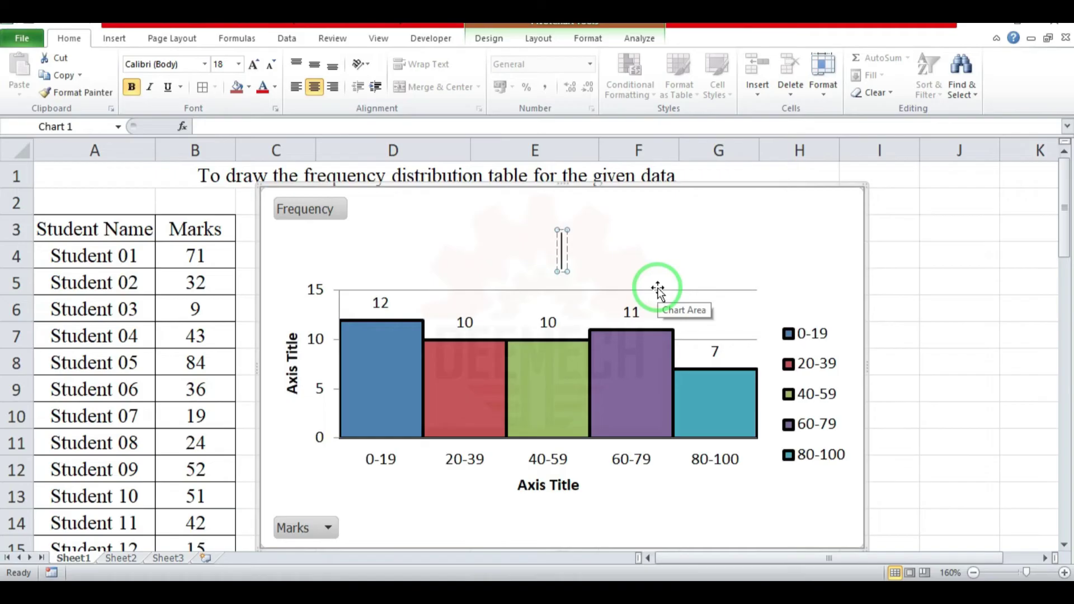
{"action": "type", "text": "Hist"}
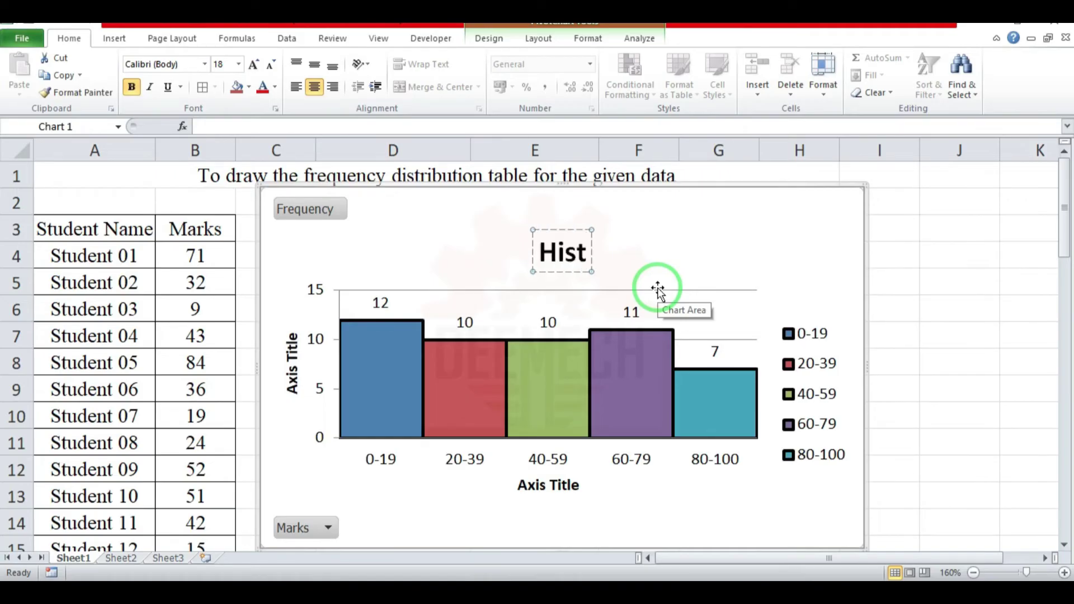
{"action": "type", "text": "ogram"}
- Title the horizontal axis 'Marks Range' and the vertical axis 'Frequency'
{"action": "left_click", "coordinate": [554, 484]}
{"action": "left_click_drag", "start_coordinate": [555, 485], "coordinate": [610, 490]}
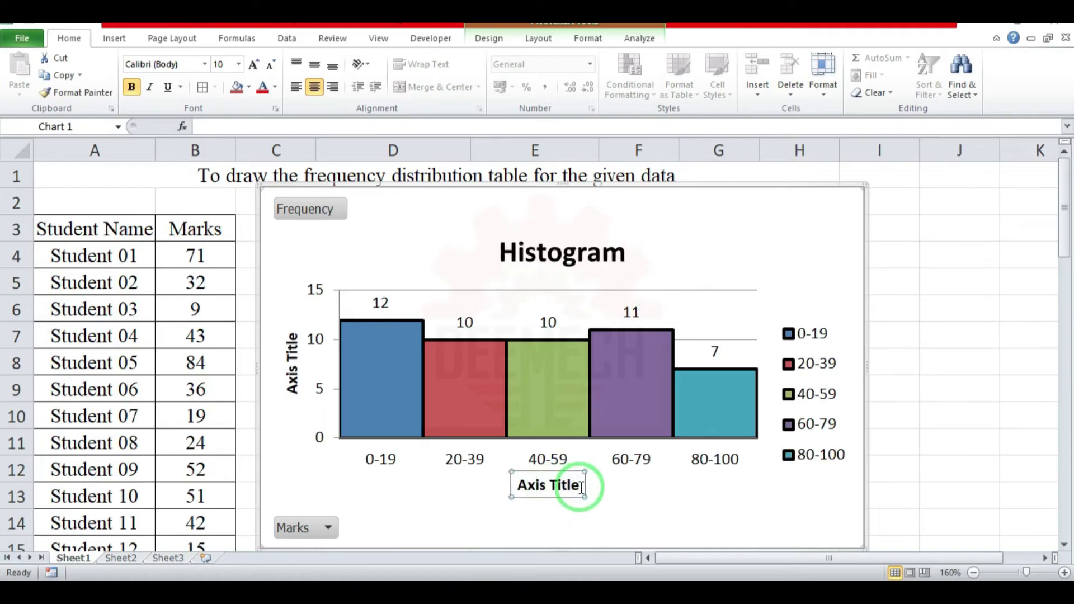
{"action": "type", "text": "Marks"}
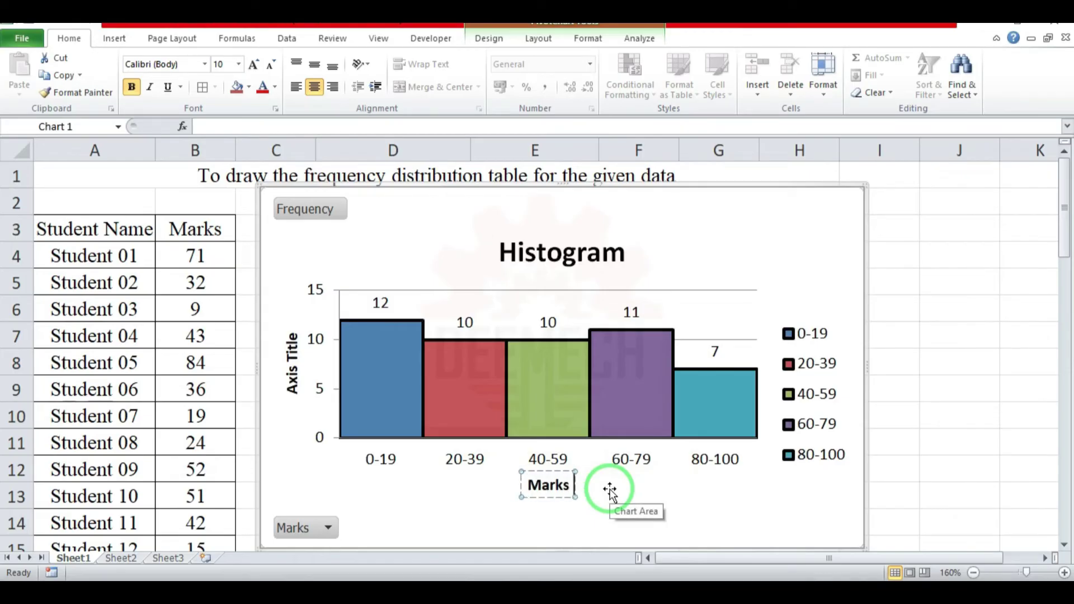
{"action": "type", "text": " Range"}
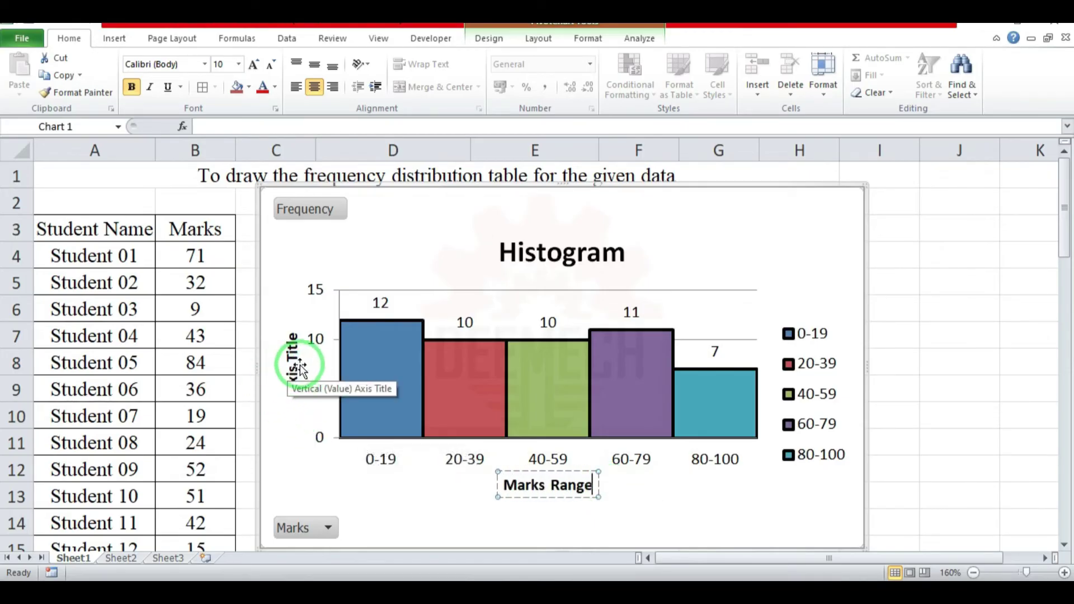
{"action": "left_click", "coordinate": [291, 341]}
{"action": "left_click", "coordinate": [292, 337]}
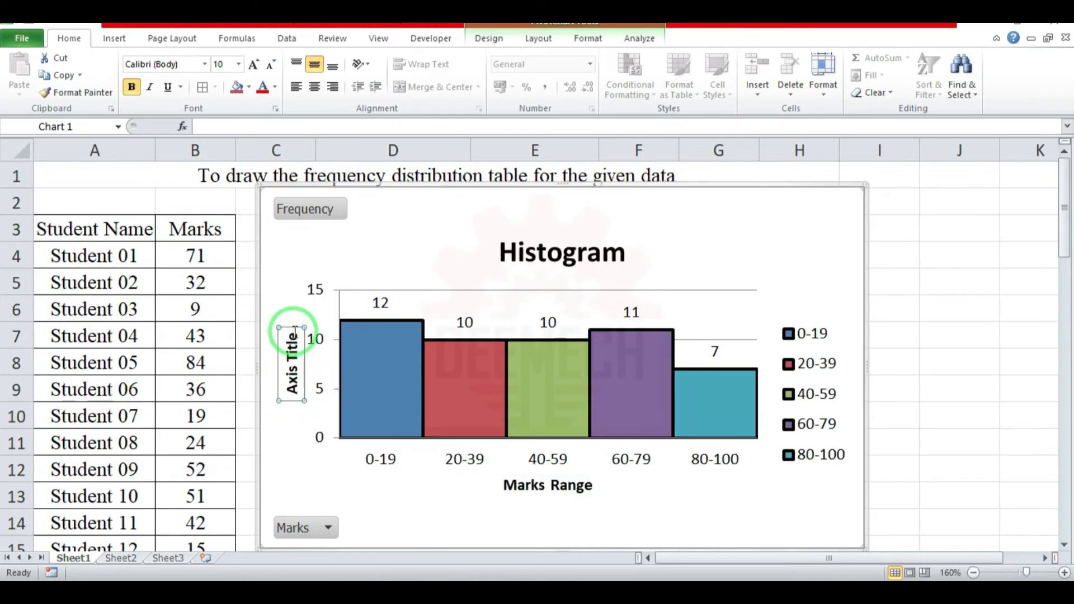
{"action": "key", "text": "BackSpace"}
{"action": "key", "text": "BackSpace"}
{"action": "key", "text": "BackSpace"}
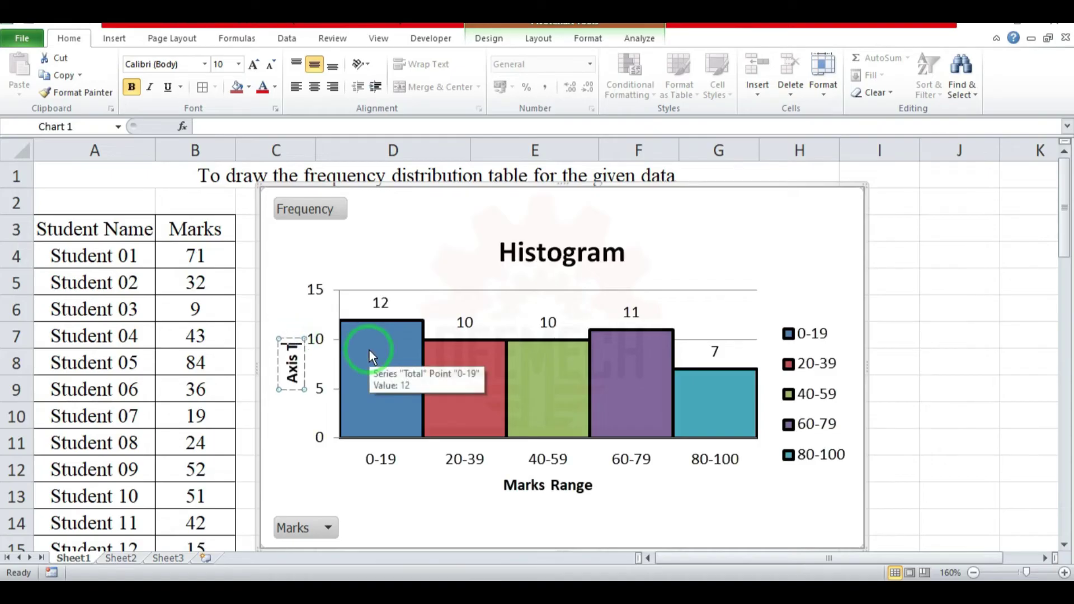
{"action": "key", "text": "BackSpace"}
{"action": "key", "text": "BackSpace"}
{"action": "key", "text": "BackSpace"}
{"action": "key", "text": "BackSpace"}
{"action": "key", "text": "BackSpace"}
{"action": "key", "text": "BackSpace"}
{"action": "key", "text": "BackSpace"}
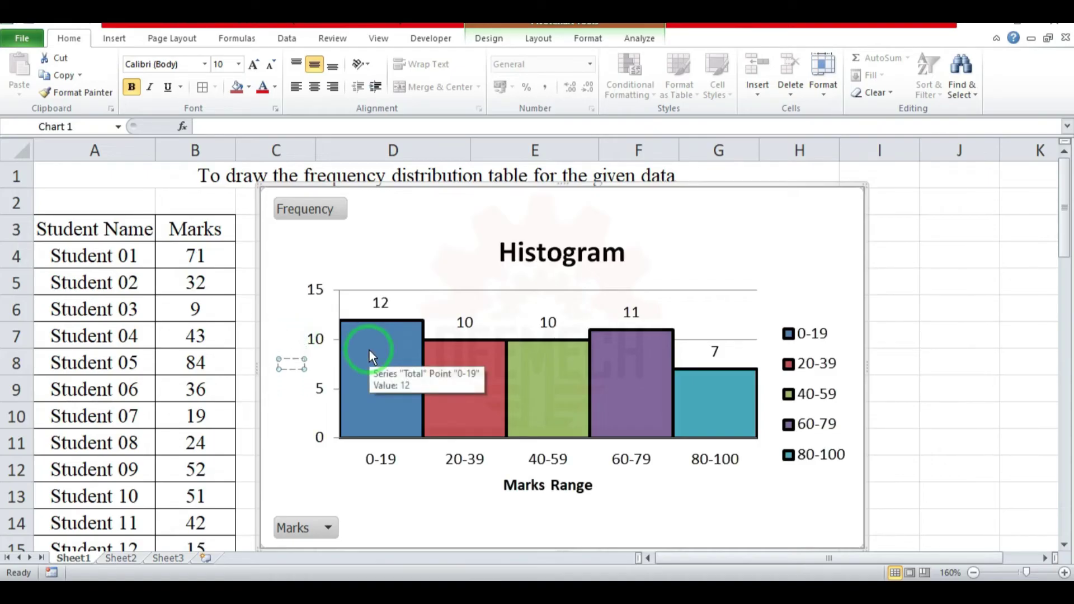
{"action": "type", "text": "Freque"}
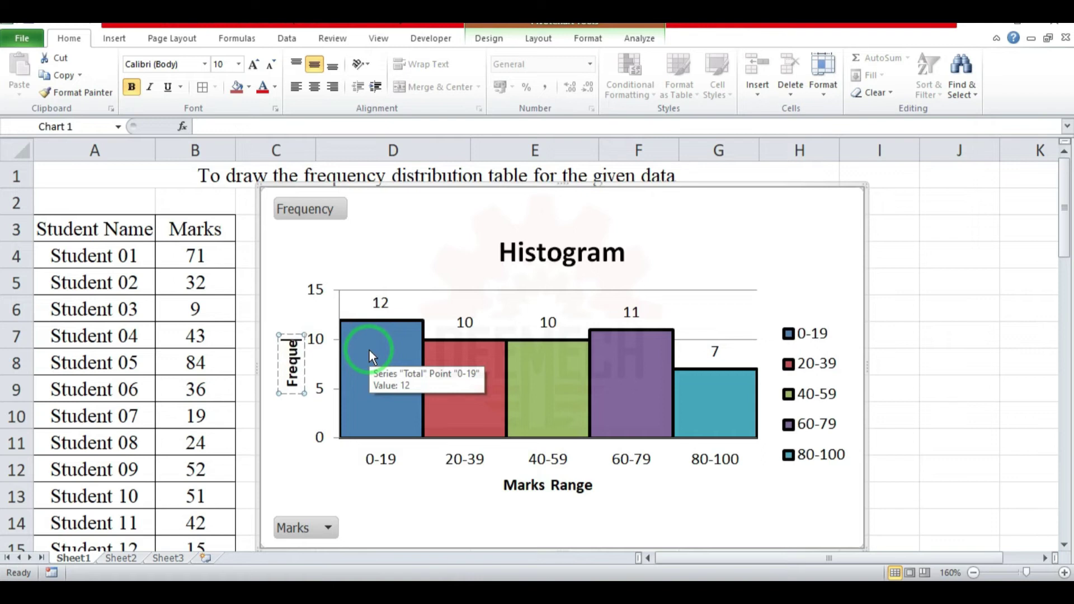
{"action": "type", "text": "ncy"}
{"action": "left_click", "coordinate": [940, 316]}
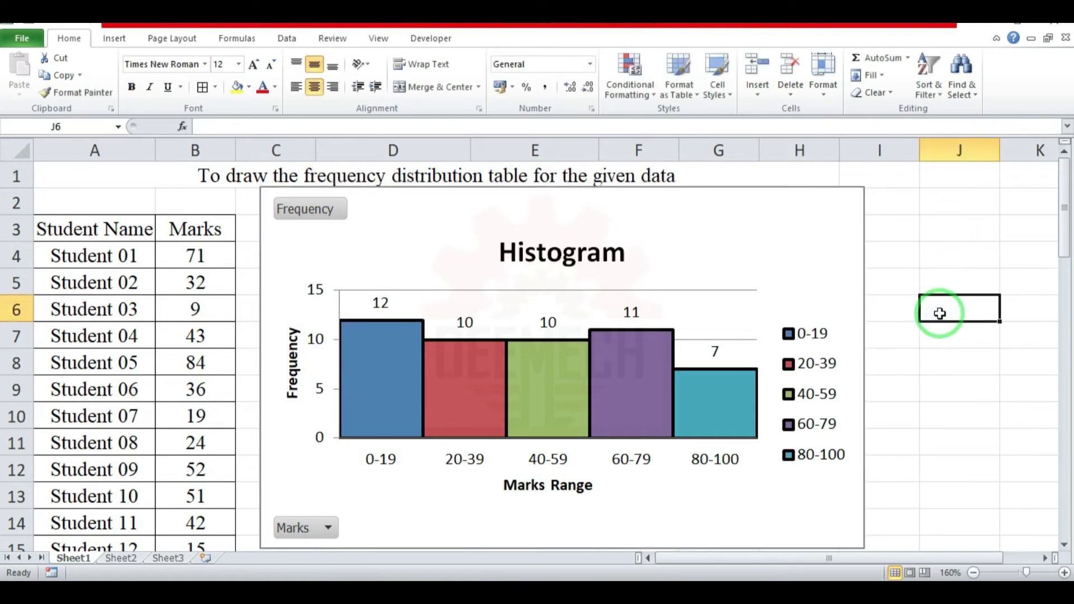
- Move the chart beneath the frequency table, narrow it and make it slightly taller
{"action": "scroll", "coordinate": [939, 312], "scroll_direction": "down", "scroll_amount": 3}
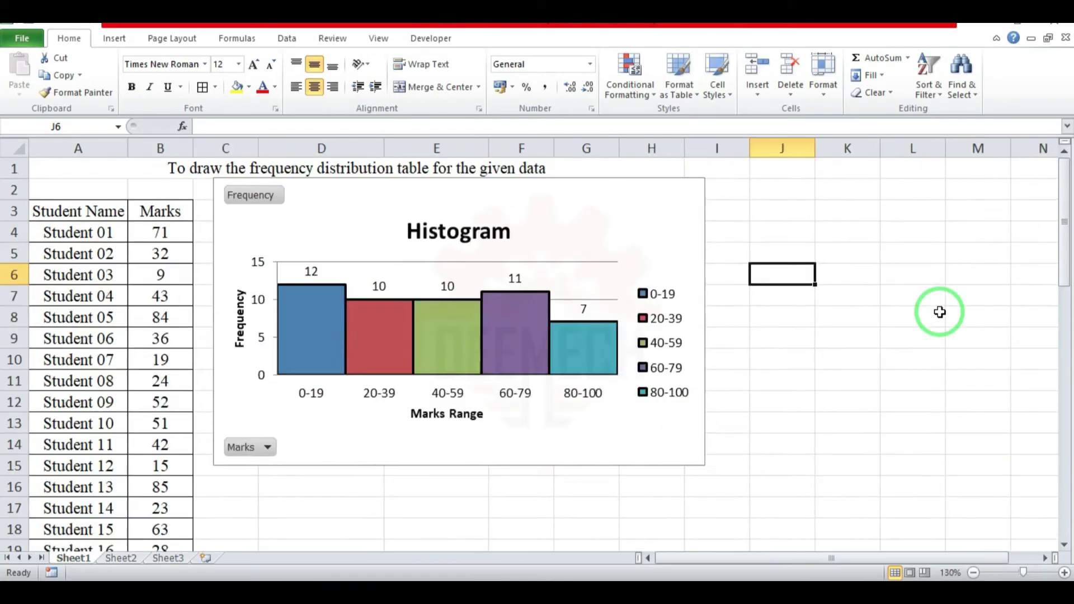
{"action": "scroll", "coordinate": [939, 311], "scroll_direction": "down", "scroll_amount": 2}
{"action": "scroll", "coordinate": [940, 312], "scroll_direction": "down", "scroll_amount": 1}
{"action": "left_click_drag", "start_coordinate": [342, 168], "coordinate": [345, 350]}
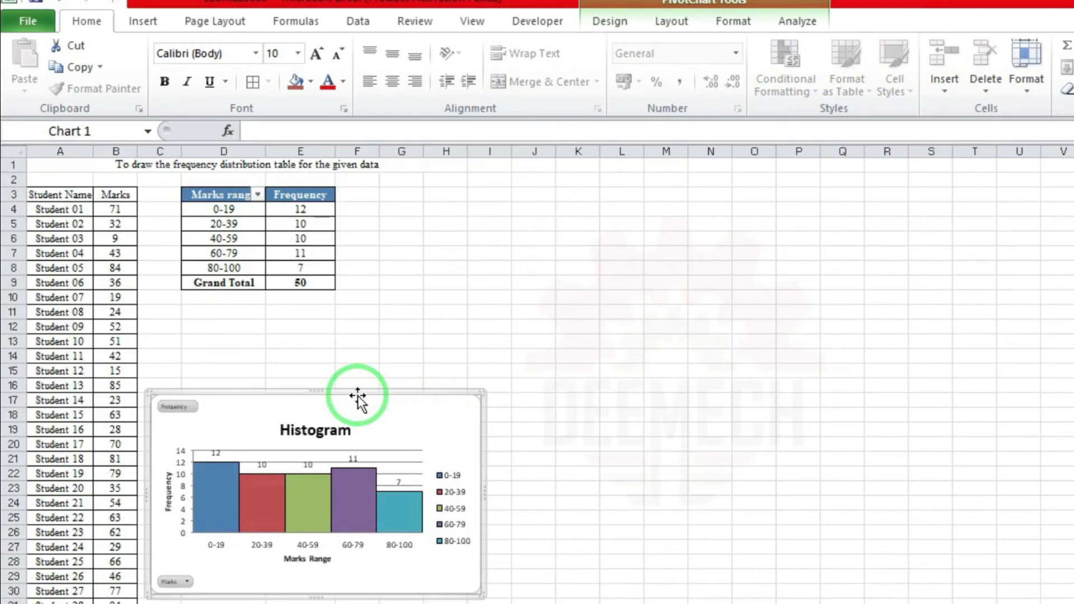
{"action": "left_click_drag", "start_coordinate": [355, 397], "coordinate": [358, 316]}
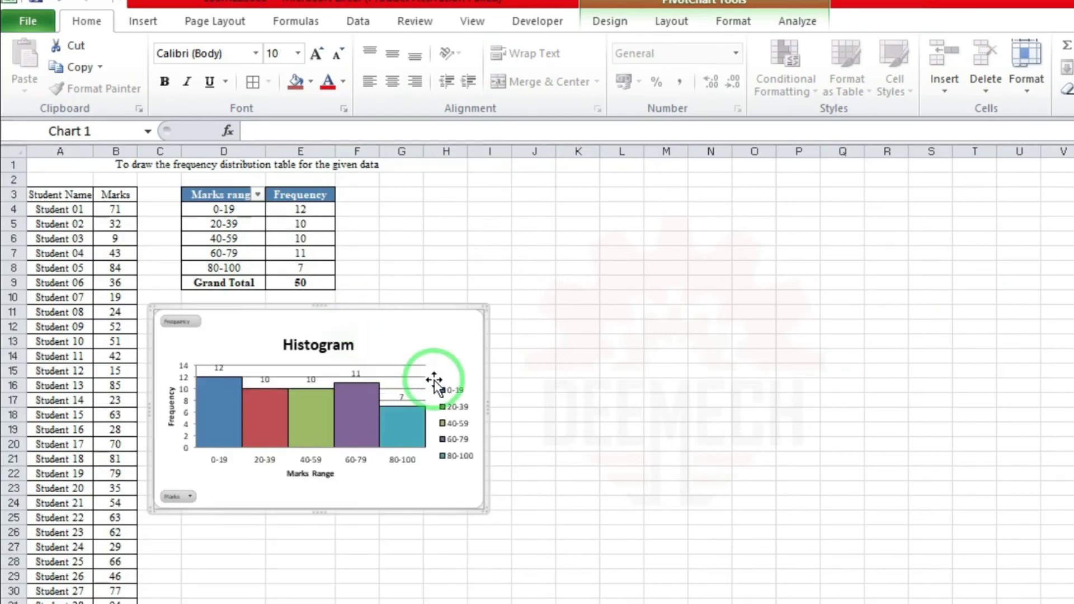
{"action": "mouse_move", "coordinate": [487, 408]}
{"action": "left_mouse_down"}
{"action": "mouse_move", "coordinate": [419, 400]}
{"action": "mouse_move", "coordinate": [444, 401]}
{"action": "left_mouse_up"}
{"action": "left_click", "coordinate": [450, 166]}
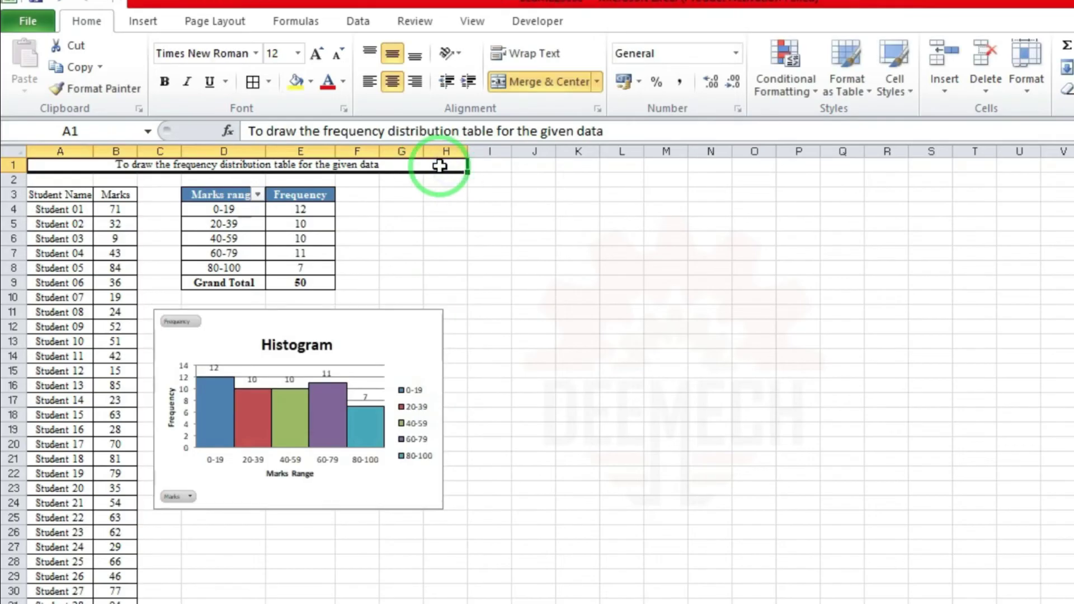
{"action": "left_click", "coordinate": [446, 408]}
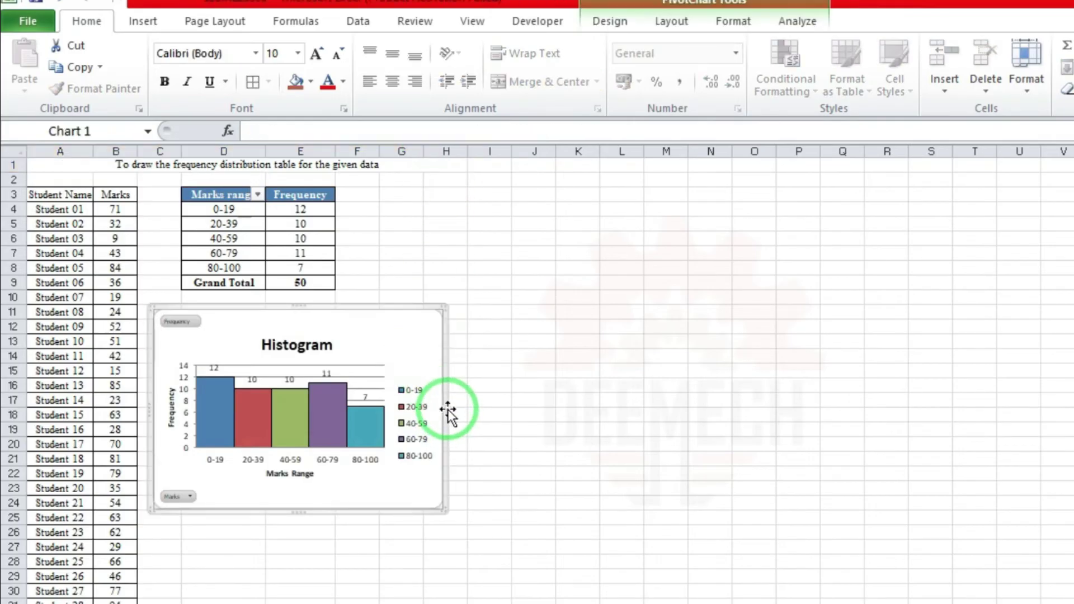
{"action": "left_click_drag", "start_coordinate": [305, 531], "coordinate": [302, 555]}
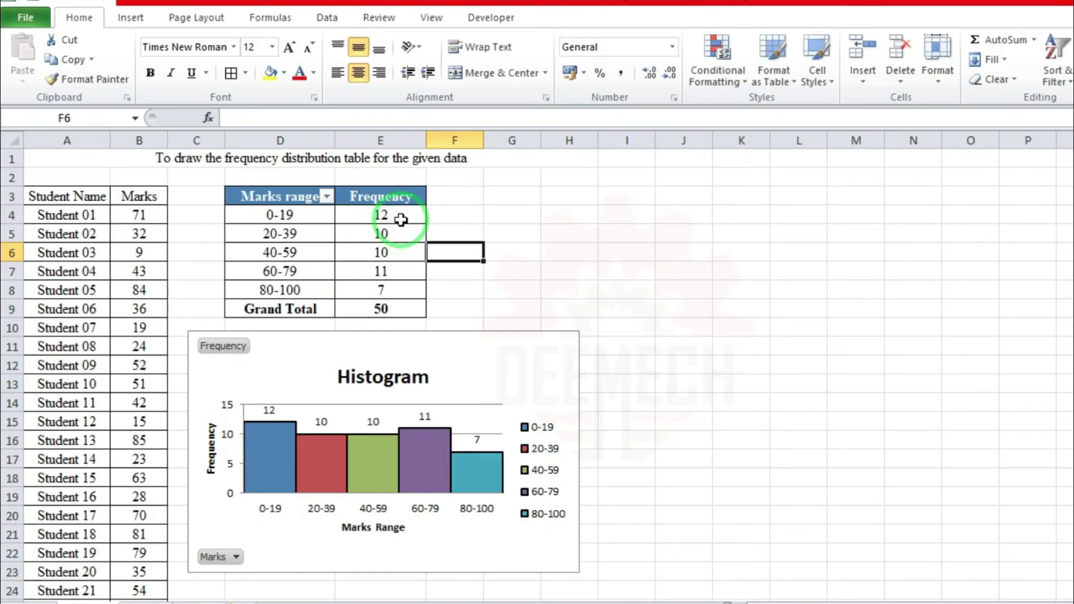
{"action": "left_click", "coordinate": [400, 219]}
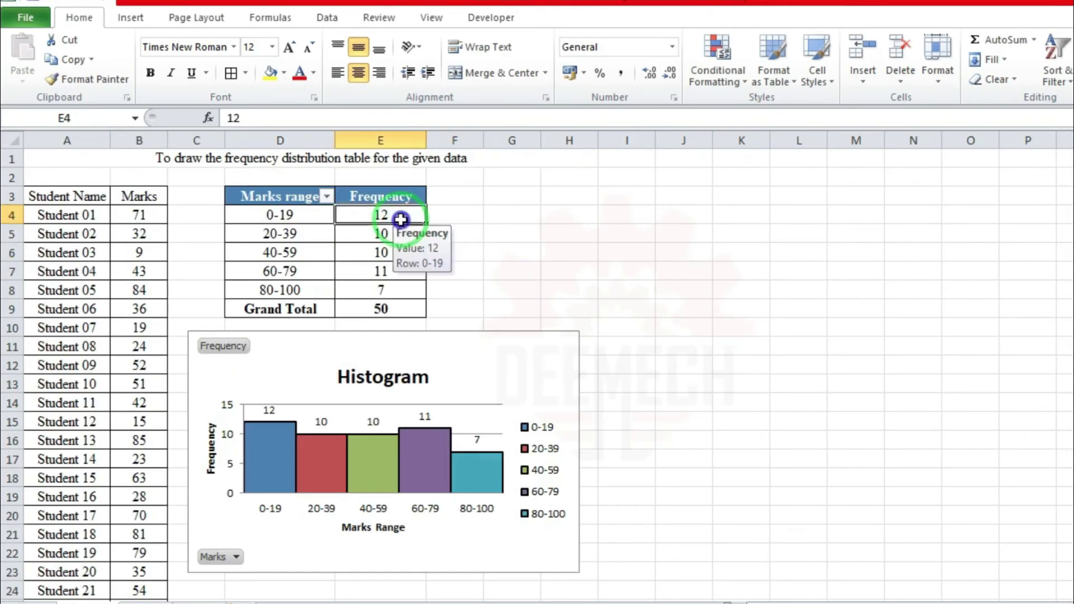
- Check the 0-19 and 20-39 rows and the histogram's bars and data labels
{"action": "left_click", "coordinate": [315, 220]}
{"action": "left_click", "coordinate": [394, 234]}
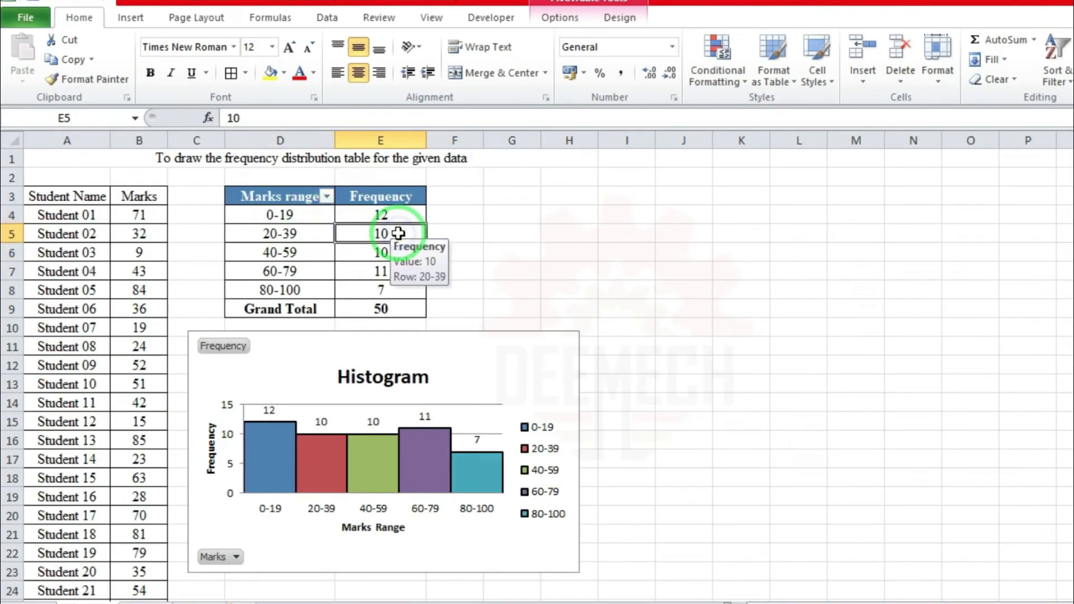
{"action": "left_click", "coordinate": [316, 236]}
{"action": "left_click", "coordinate": [271, 447]}
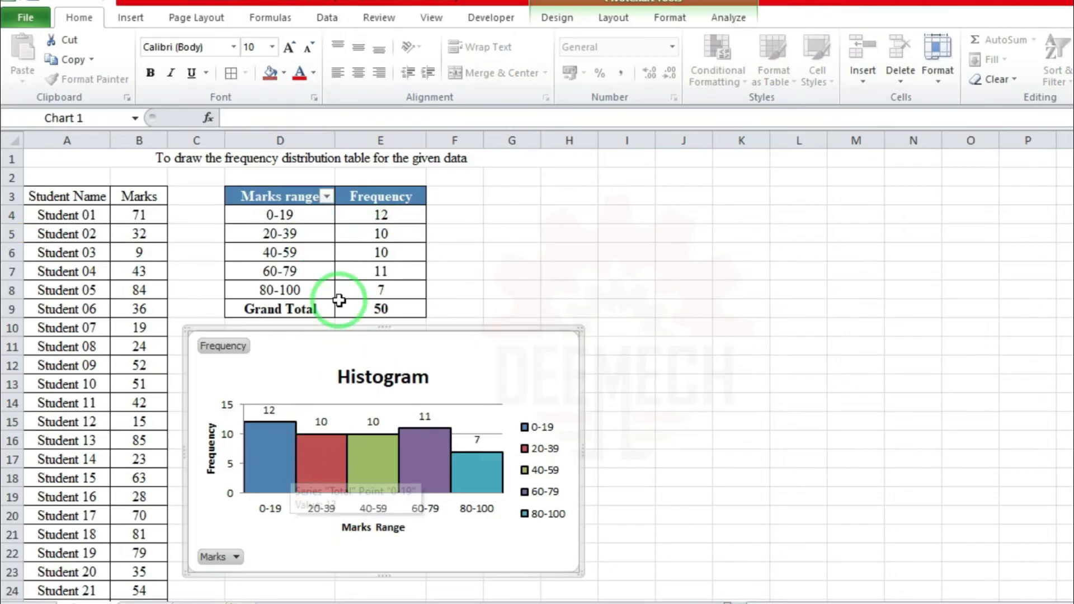
{"action": "left_click", "coordinate": [269, 410]}
{"action": "left_click", "coordinate": [273, 448]}
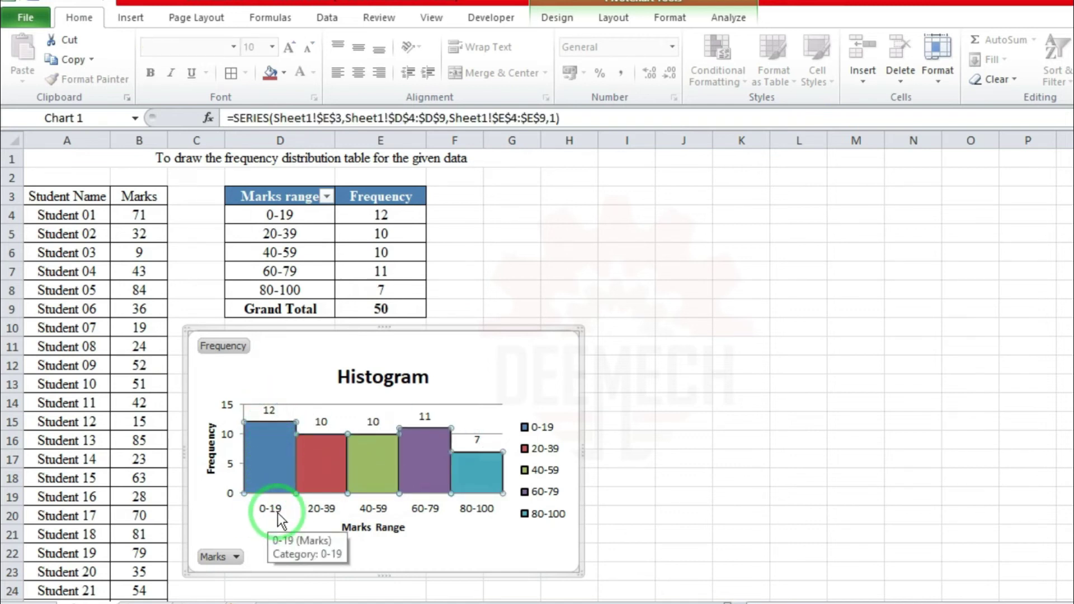
{"action": "left_click", "coordinate": [478, 440]}
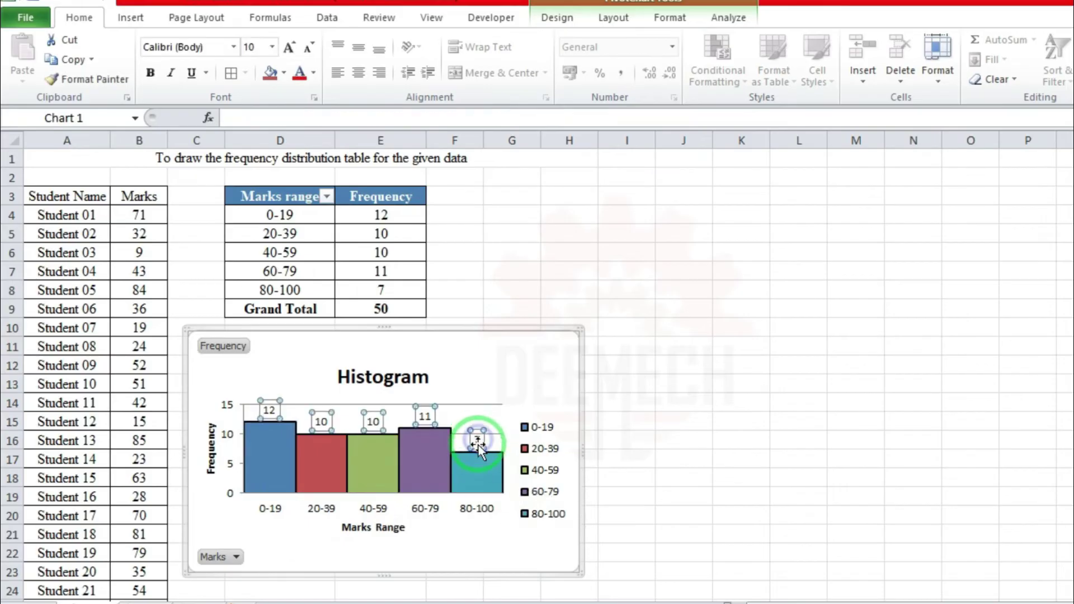
{"action": "left_click", "coordinate": [486, 509]}
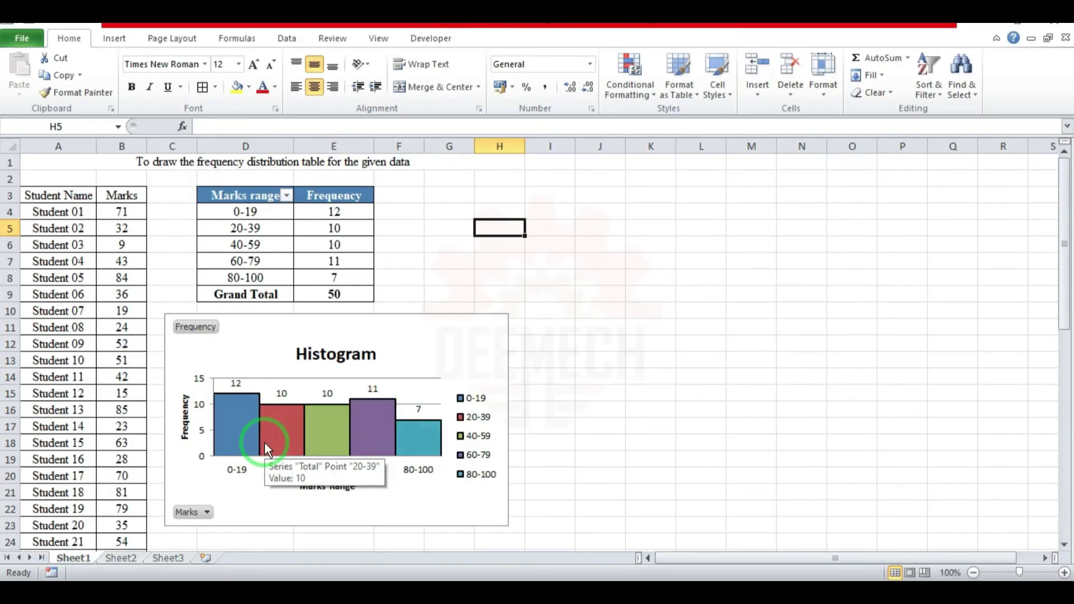
- Make the A1 title 16 pt bold and bold the A3:B3 headers
{"action": "left_click", "coordinate": [173, 163]}
{"action": "left_click", "coordinate": [238, 64]}
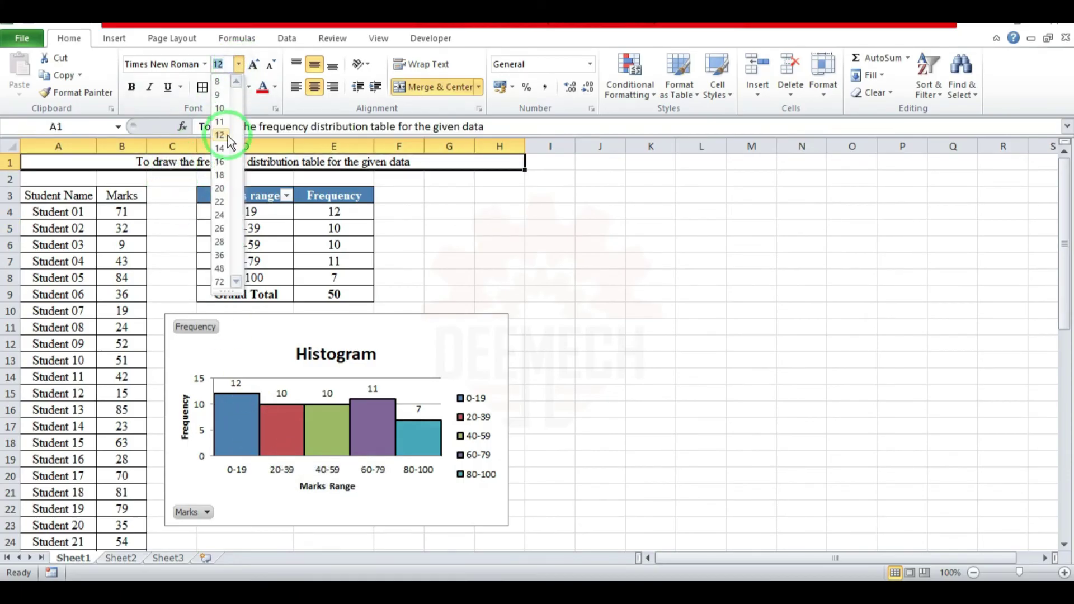
{"action": "left_click", "coordinate": [220, 162]}
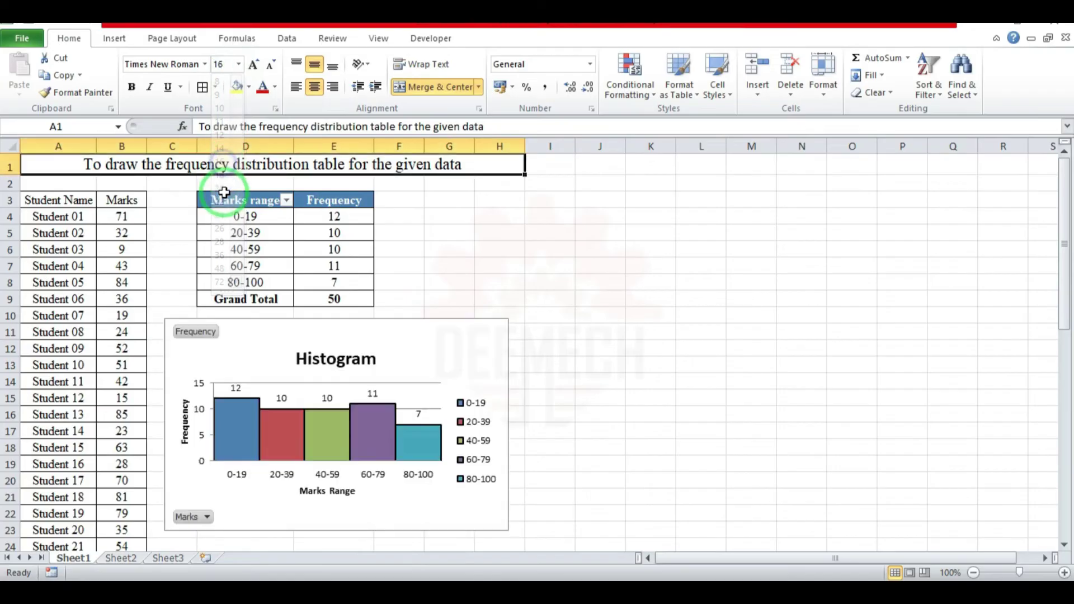
{"action": "left_click", "coordinate": [131, 89]}
{"action": "left_click_drag", "start_coordinate": [55, 201], "coordinate": [115, 197]}
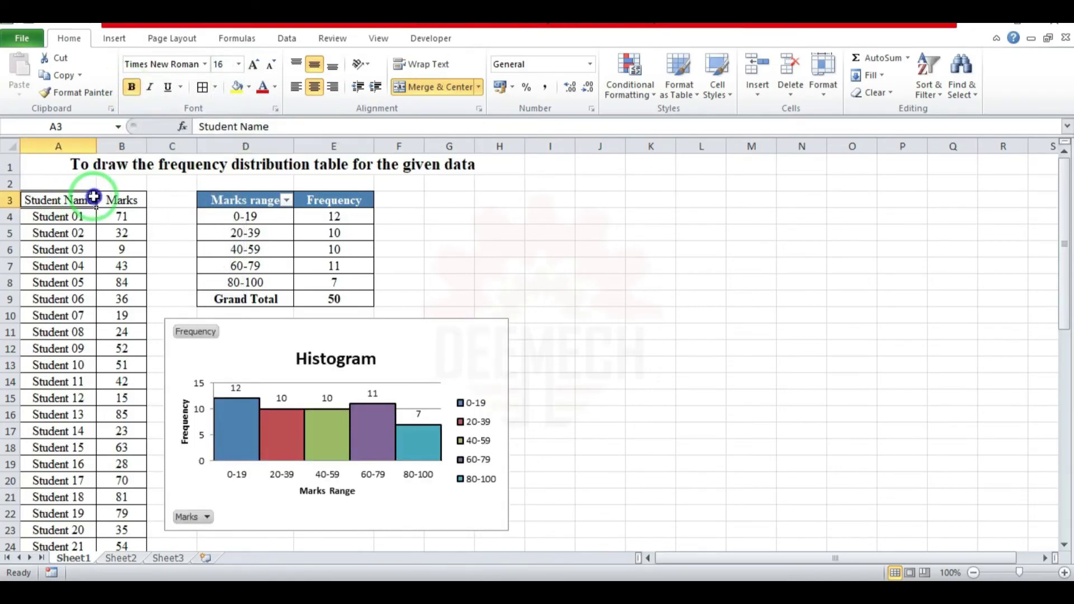
{"action": "left_click", "coordinate": [132, 88]}
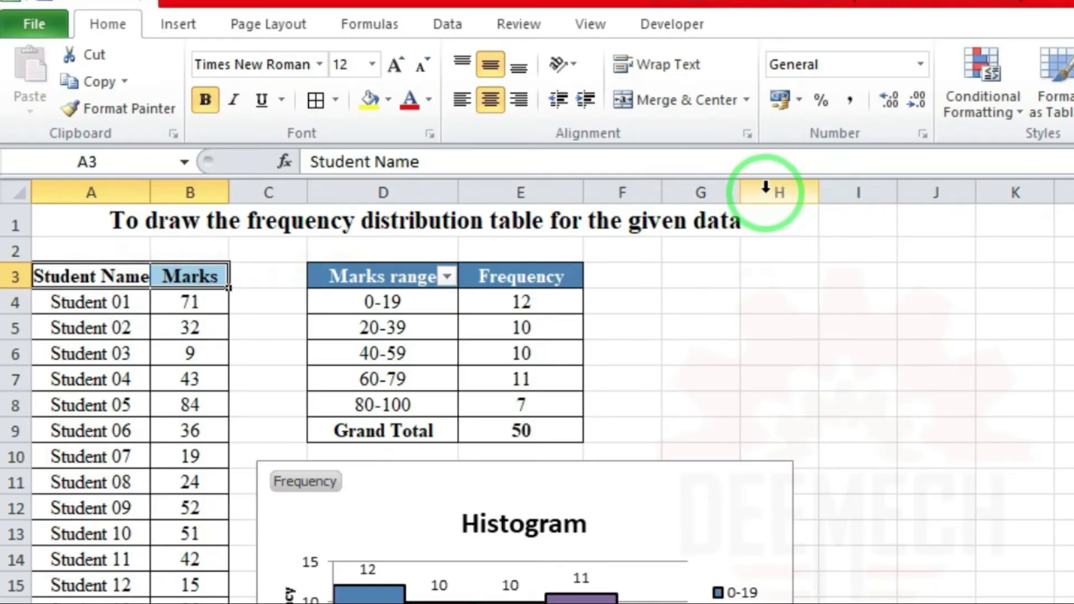
- Select the marks sheet range A1:H53
{"action": "left_click", "coordinate": [765, 188]}
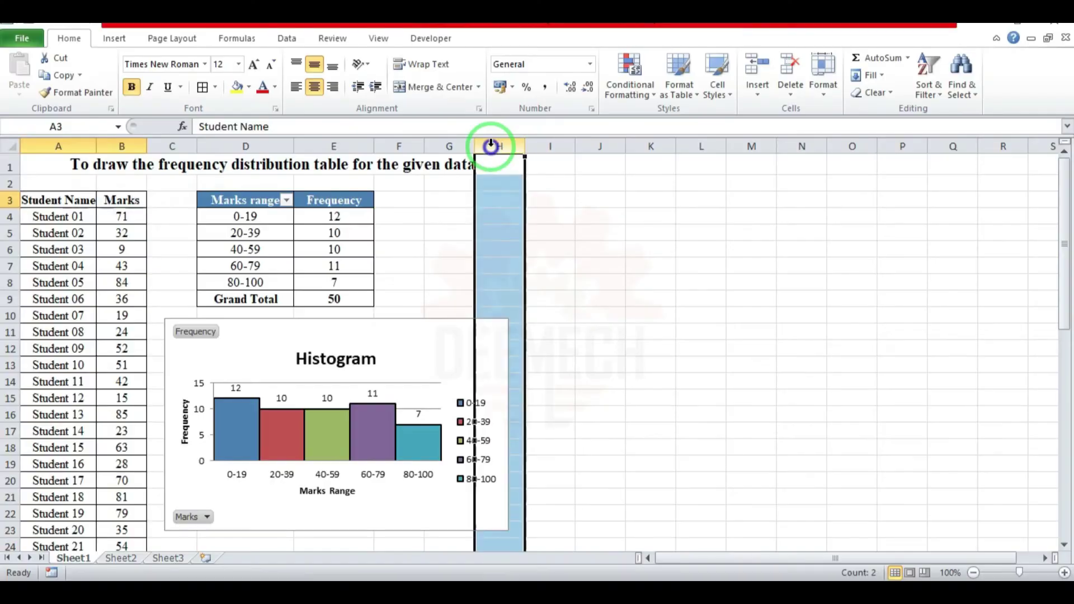
{"action": "scroll", "coordinate": [477, 232], "scroll_direction": "down", "scroll_amount": 3}
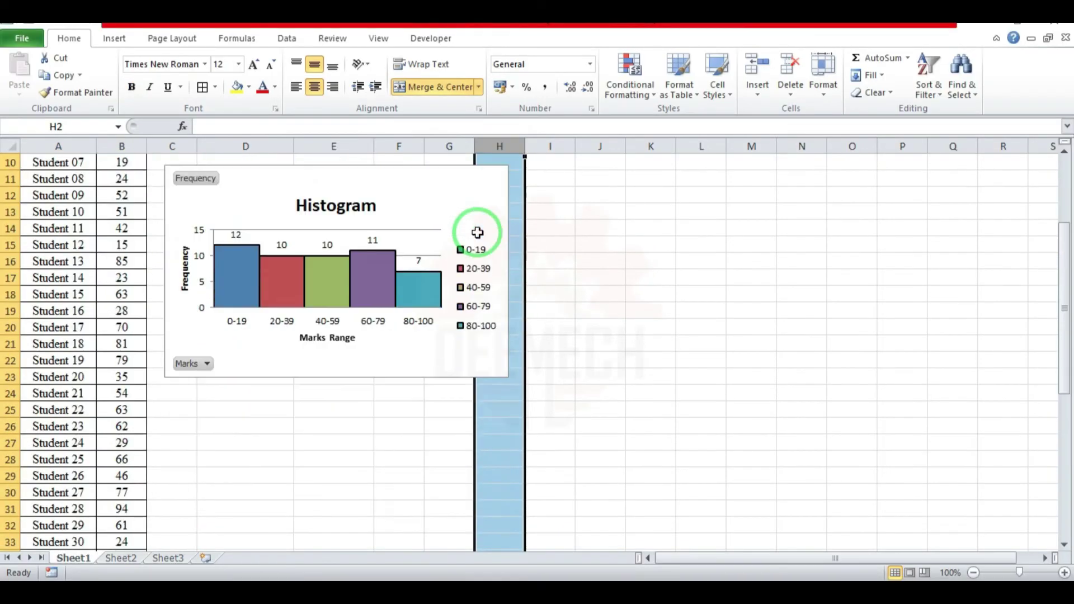
{"action": "scroll", "coordinate": [477, 232], "scroll_direction": "down", "scroll_amount": 3}
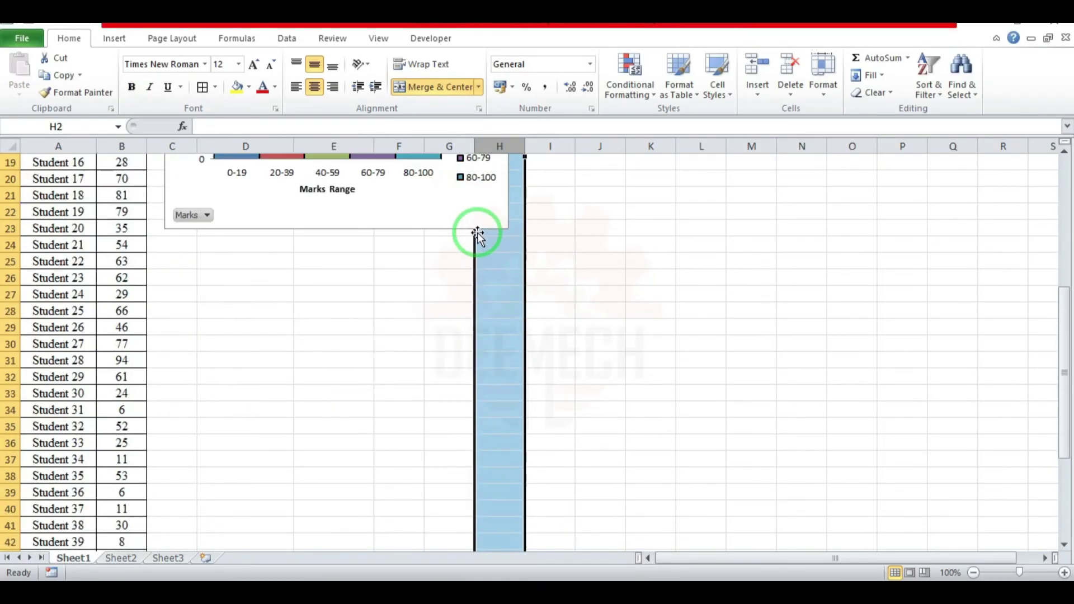
{"action": "scroll", "coordinate": [480, 232], "scroll_direction": "down", "scroll_amount": 4}
{"action": "scroll", "coordinate": [448, 257], "scroll_direction": "down", "scroll_amount": 3}
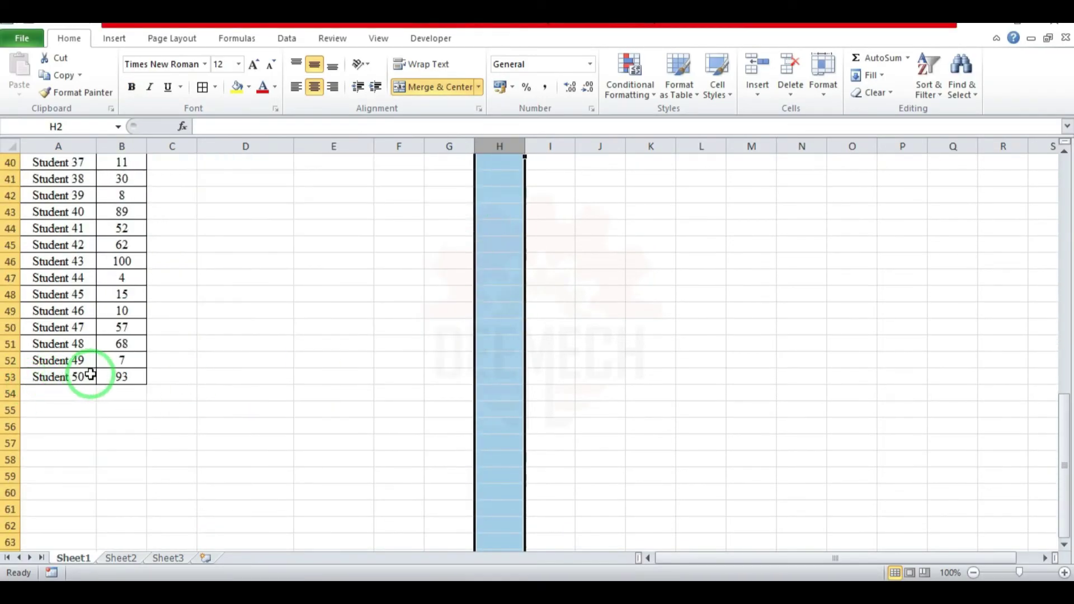
{"action": "left_click", "coordinate": [494, 380]}
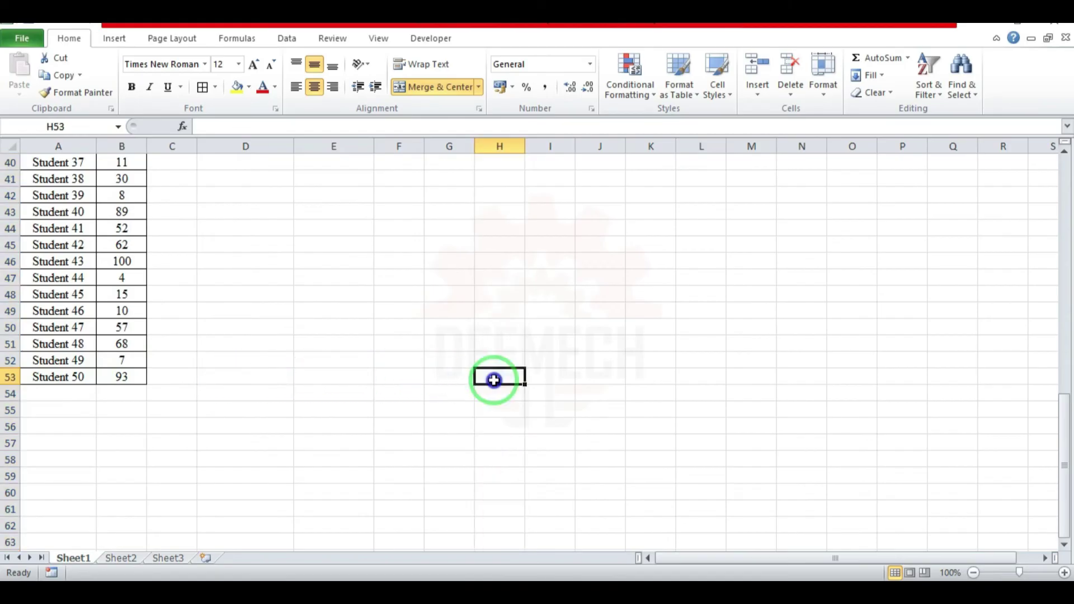
{"action": "left_click_drag", "start_coordinate": [493, 380], "coordinate": [34, 162]}
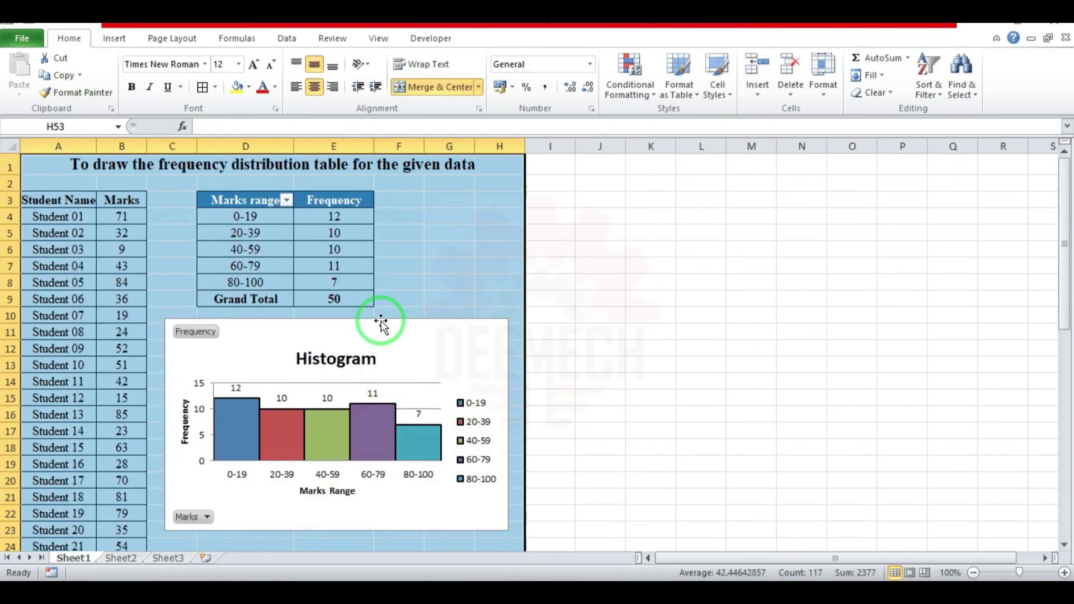
{"action": "scroll", "coordinate": [381, 323], "scroll_direction": "down", "scroll_amount": 6}
{"action": "scroll", "coordinate": [380, 324], "scroll_direction": "down", "scroll_amount": 7}
{"action": "scroll", "coordinate": [381, 323], "scroll_direction": "up", "scroll_amount": 6}
{"action": "scroll", "coordinate": [381, 323], "scroll_direction": "up", "scroll_amount": 7}
- Set A1:H53 as the print area and show the File Info page
{"action": "left_click", "coordinate": [173, 39]}
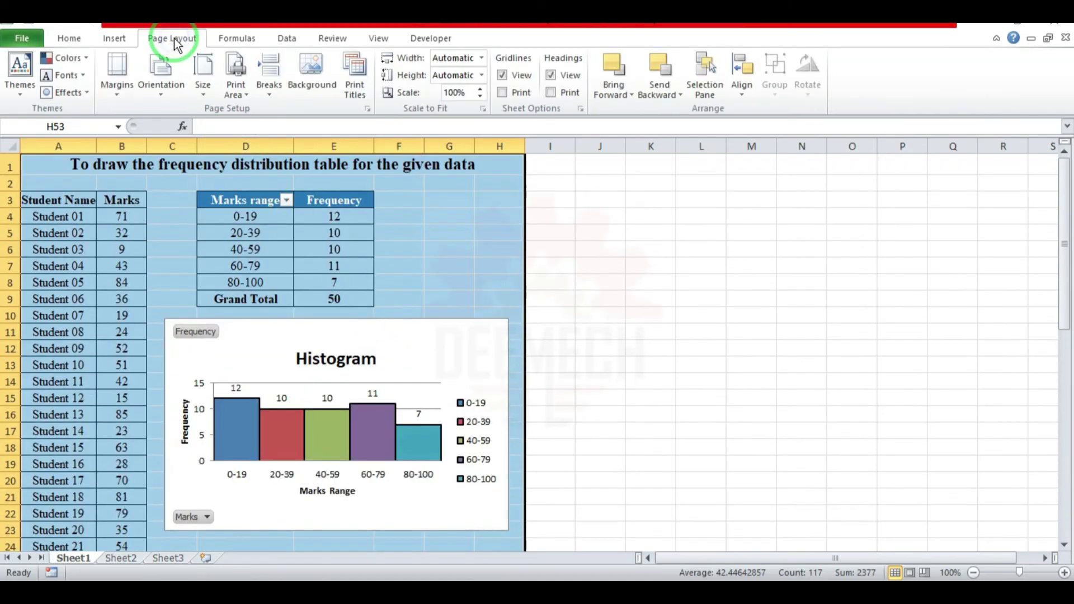
{"action": "left_click", "coordinate": [241, 98]}
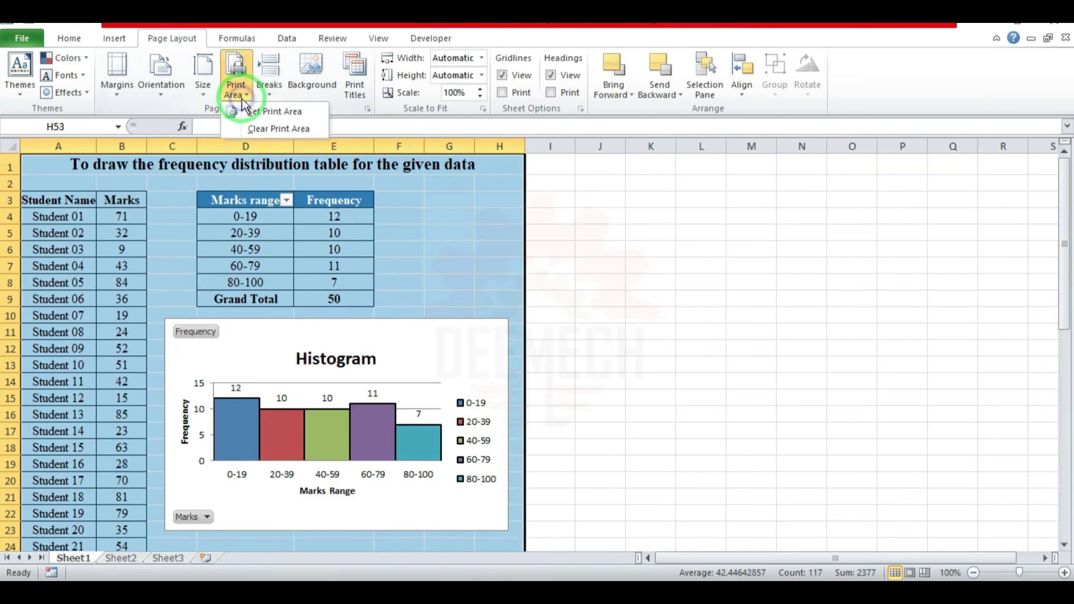
{"action": "left_click", "coordinate": [300, 113]}
{"action": "scroll", "coordinate": [292, 402], "scroll_direction": "up", "scroll_amount": 6}
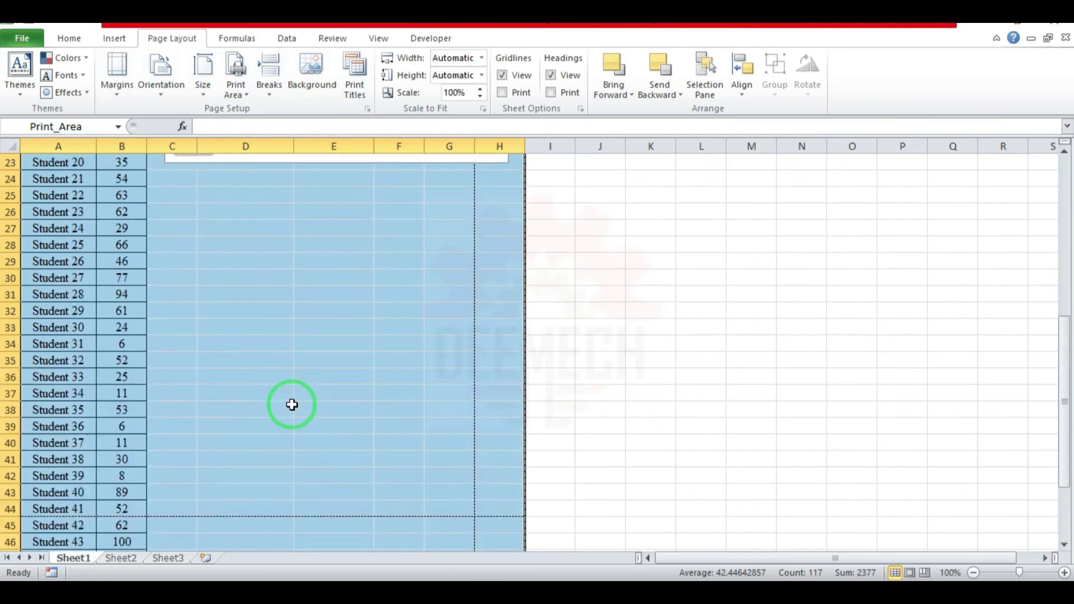
{"action": "scroll", "coordinate": [293, 402], "scroll_direction": "up", "scroll_amount": 8}
{"action": "left_click", "coordinate": [21, 38]}
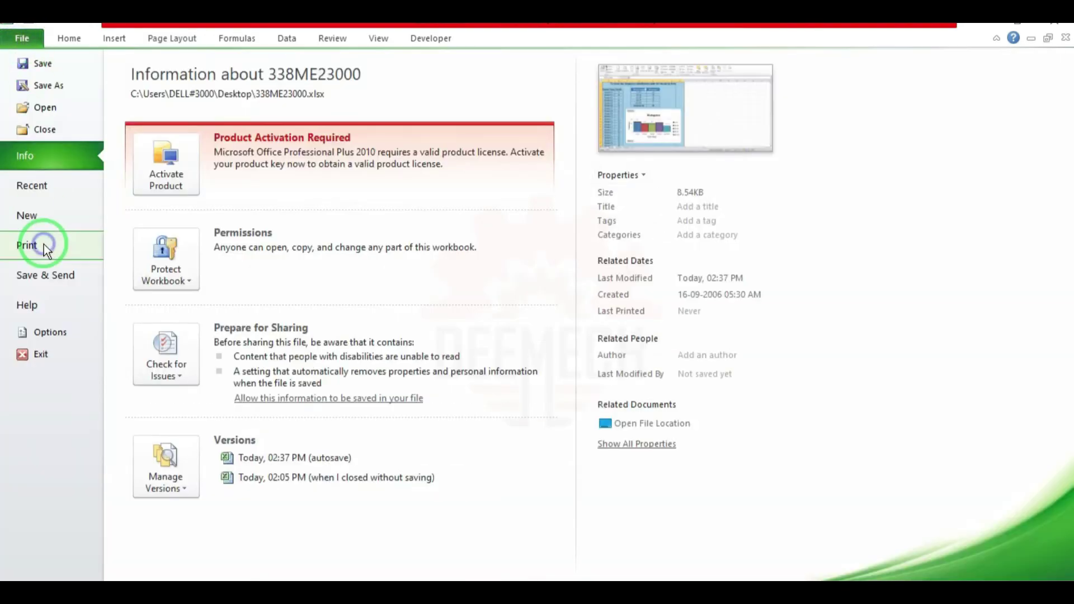
- In Print preview, scale the sheet to fit on one page
{"action": "left_click", "coordinate": [47, 247]}
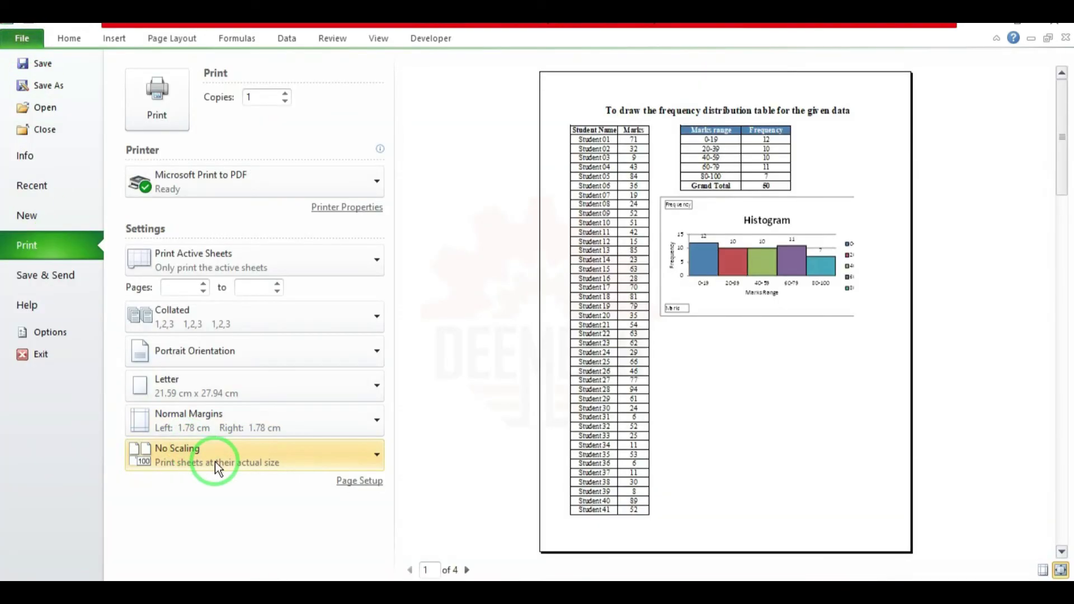
{"action": "left_click", "coordinate": [216, 458]}
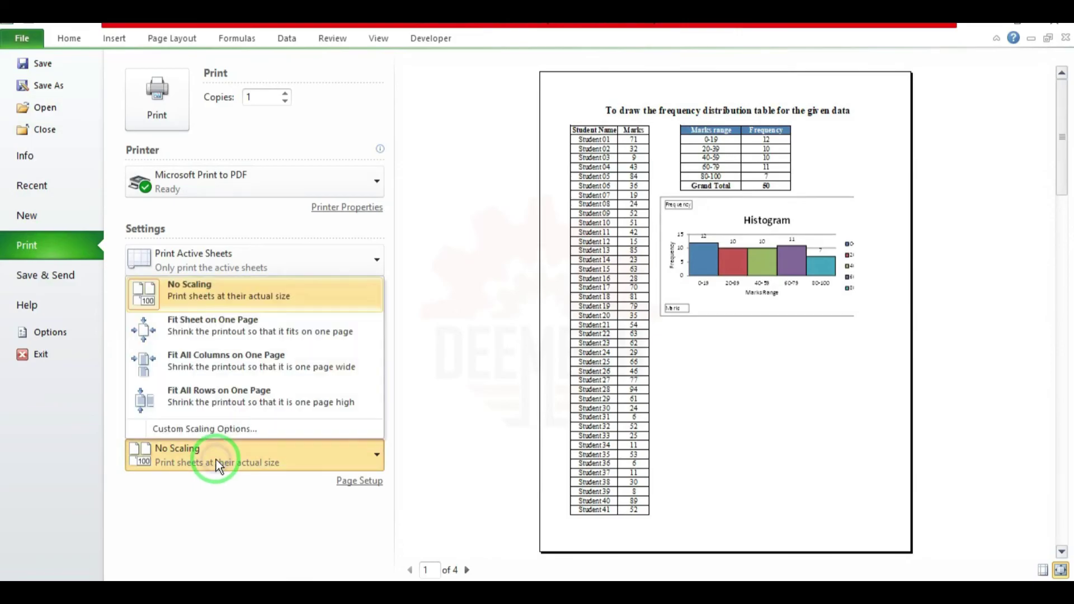
{"action": "left_click", "coordinate": [227, 330]}
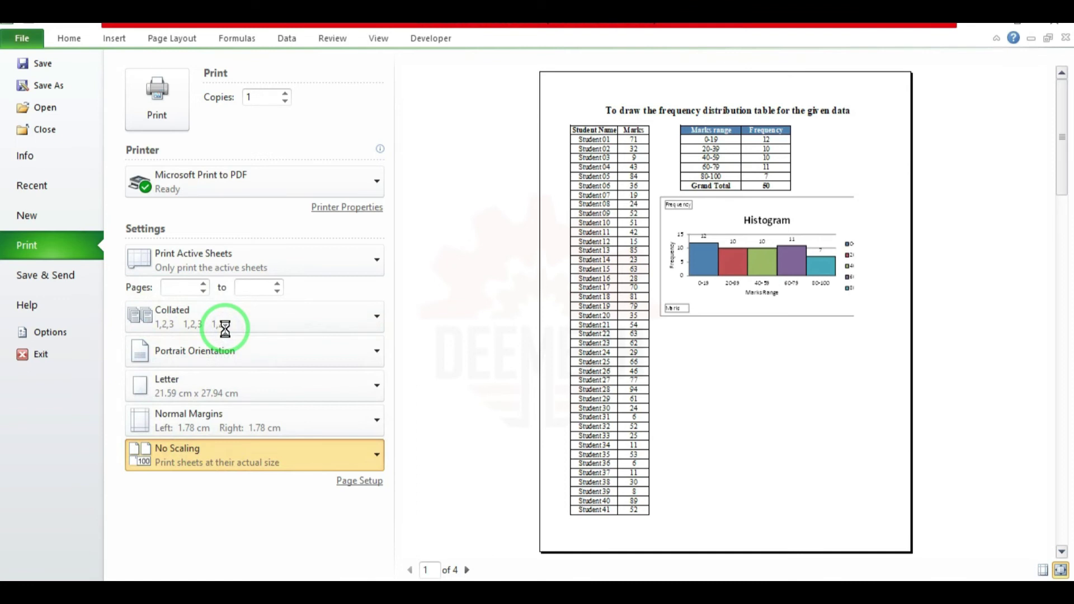
- Drag the right and top margins outward, reducing the right margin to 0.81 cm
{"action": "left_click", "coordinate": [1044, 570]}
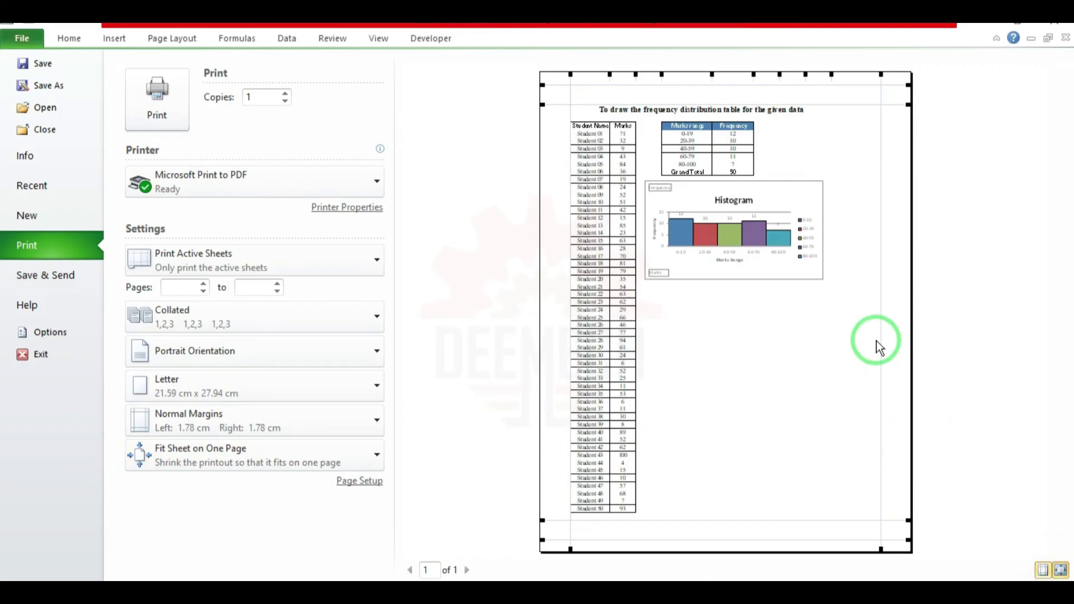
{"action": "left_click_drag", "start_coordinate": [880, 340], "coordinate": [897, 340]}
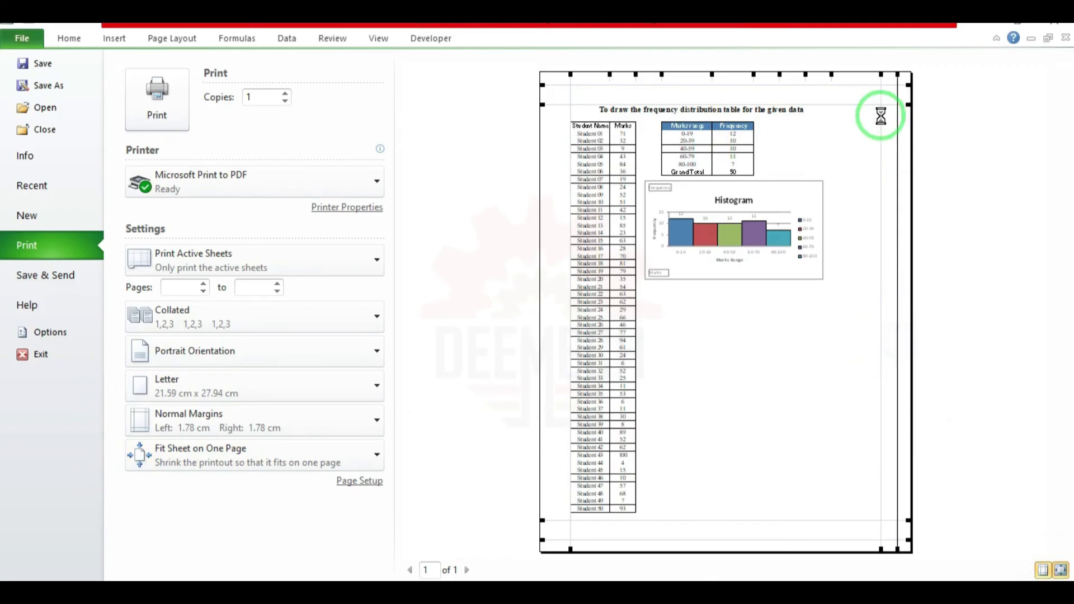
{"action": "left_click_drag", "start_coordinate": [855, 105], "coordinate": [856, 89]}
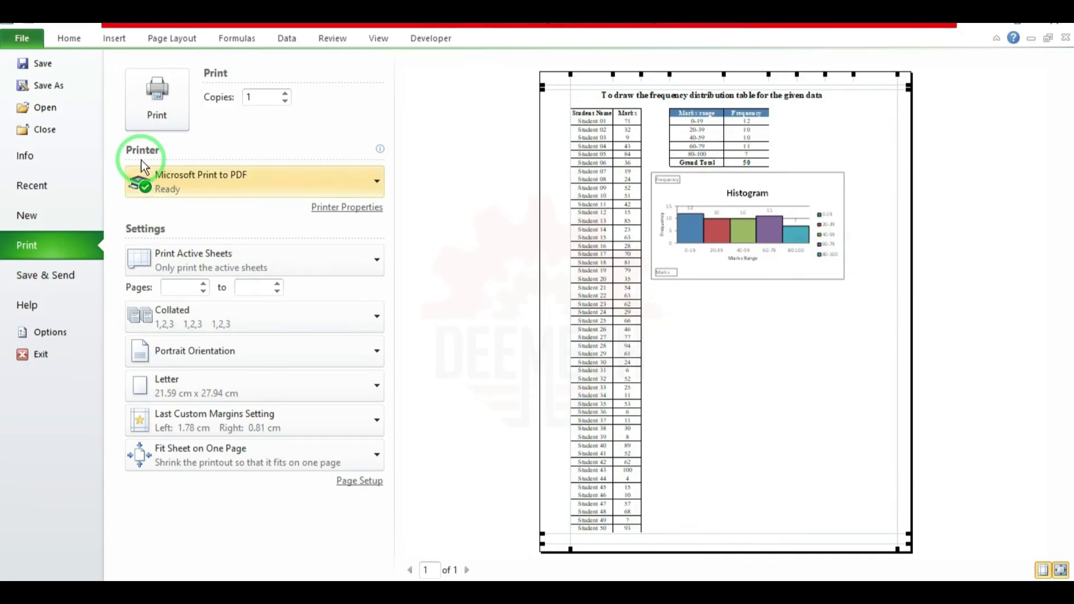
- Print the one-page sheet using Microsoft Print to PDF
{"action": "left_click", "coordinate": [254, 185]}
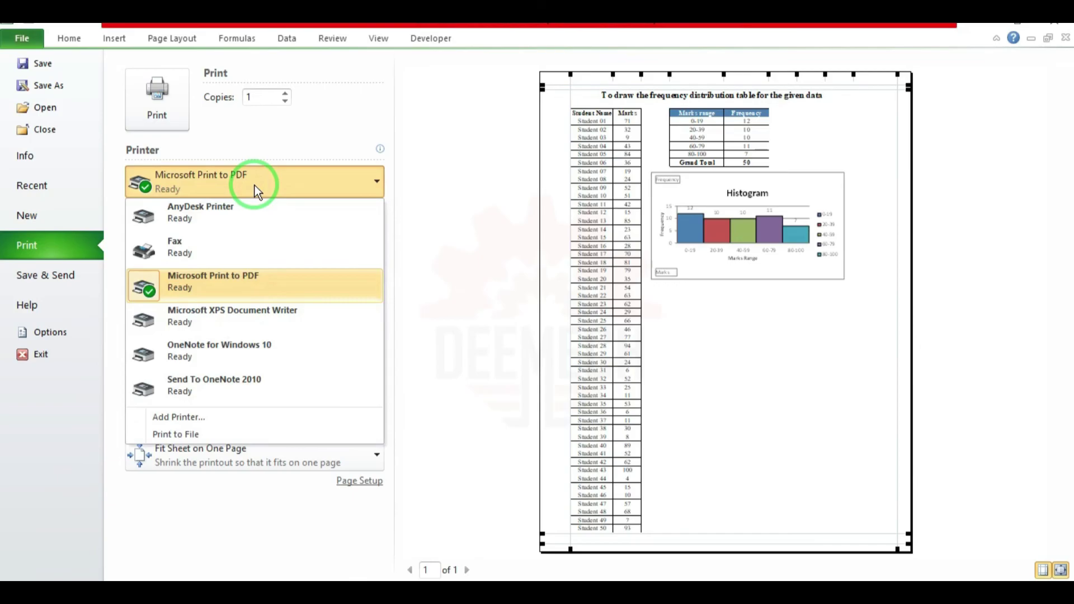
{"action": "left_click", "coordinate": [236, 283]}
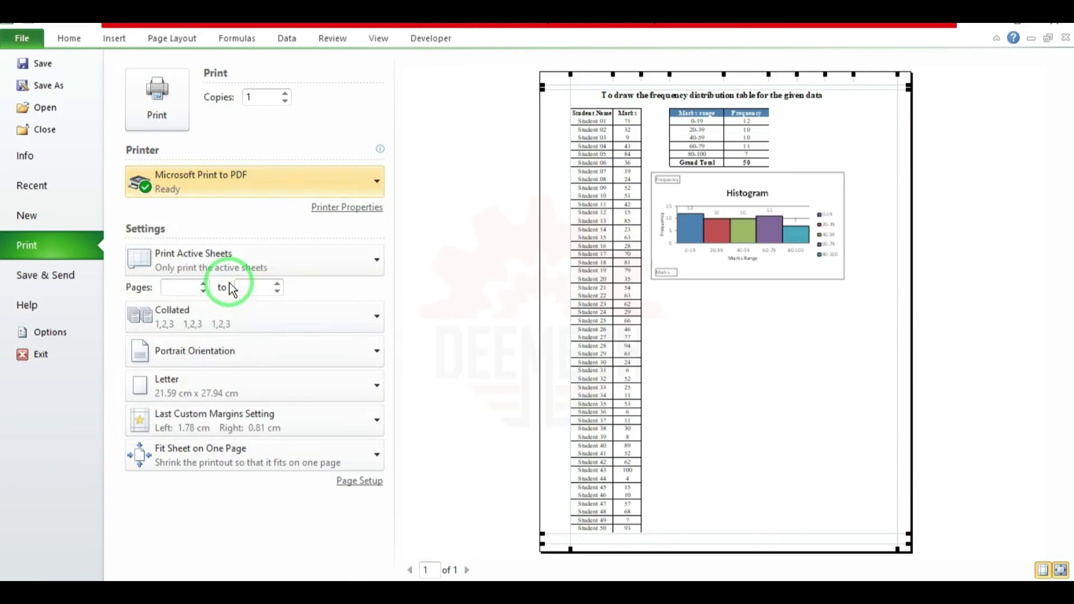
{"action": "left_click", "coordinate": [179, 115]}
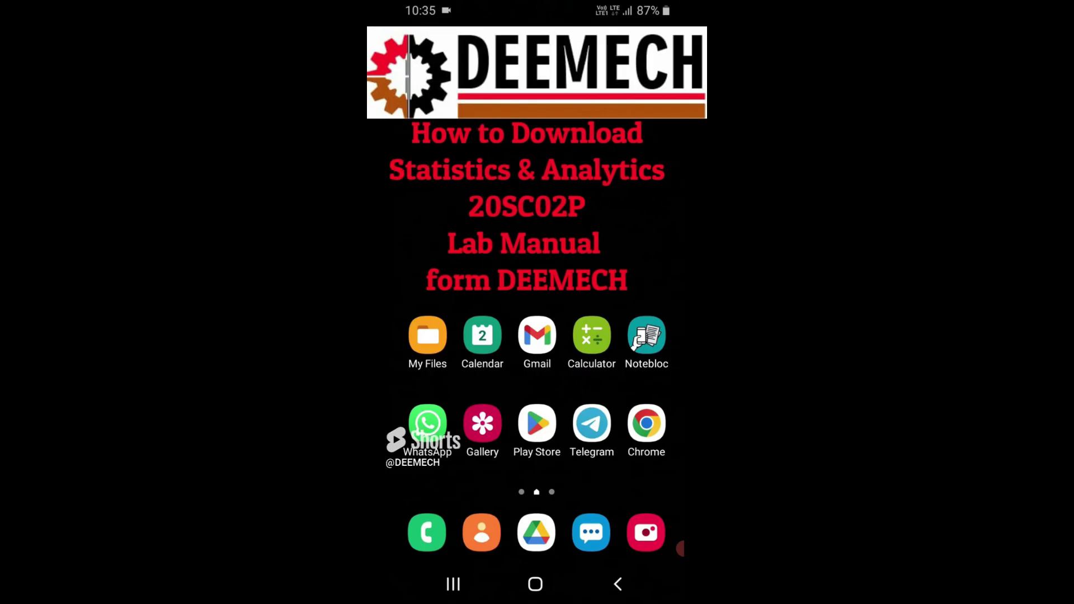
- Open Chrome and run a Google search for 'deemech'
{"action": "left_click", "coordinate": [643, 423]}
{"action": "left_click", "coordinate": [483, 106]}
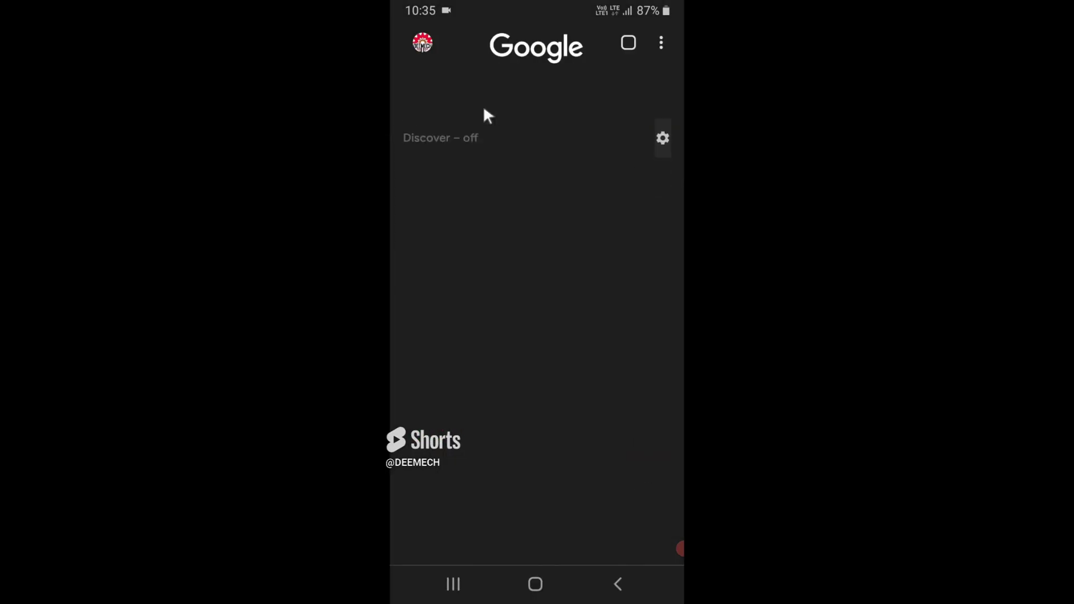
{"action": "type", "text": "d"}
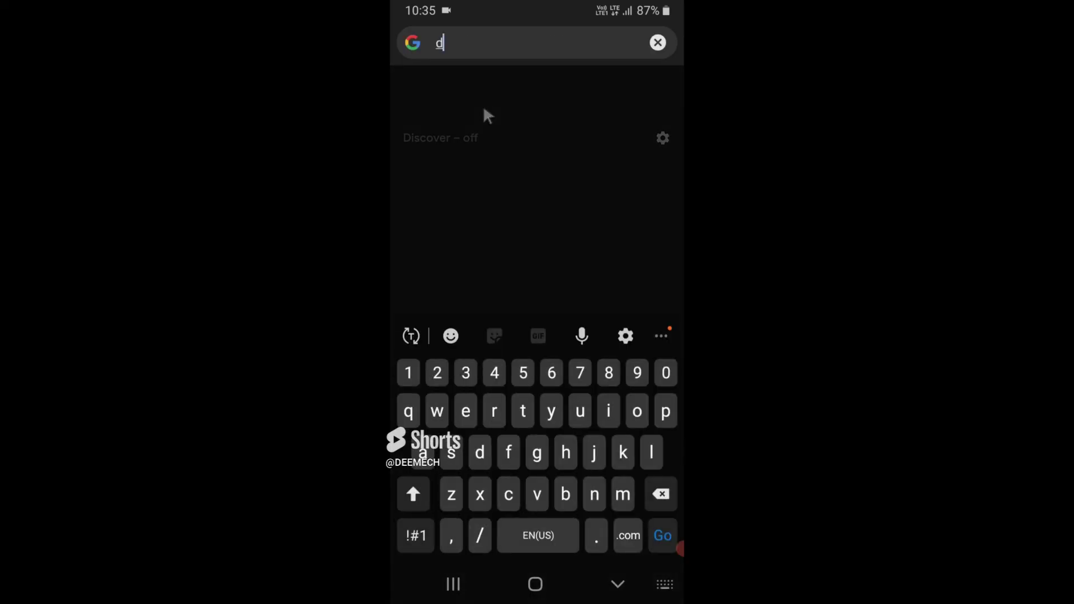
{"action": "type", "text": "eemec"}
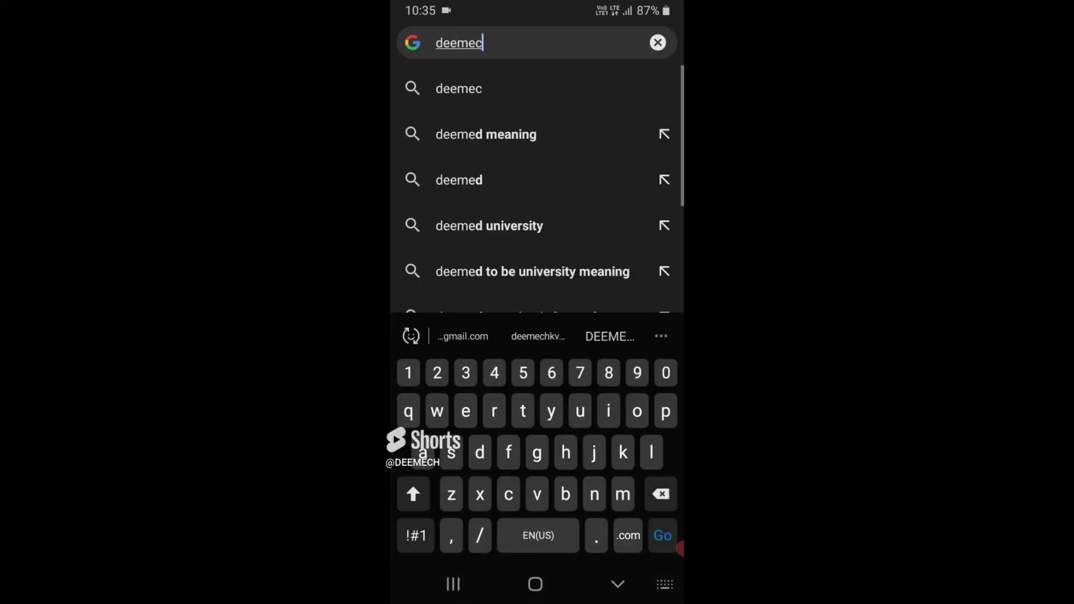
{"action": "type", "text": "h"}
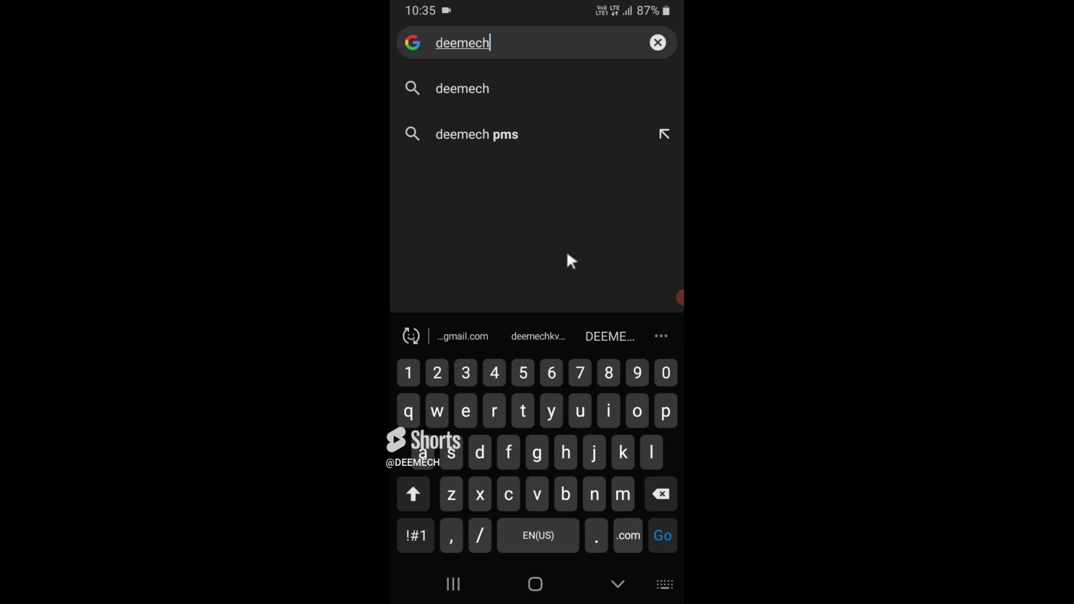
{"action": "left_click", "coordinate": [663, 536]}
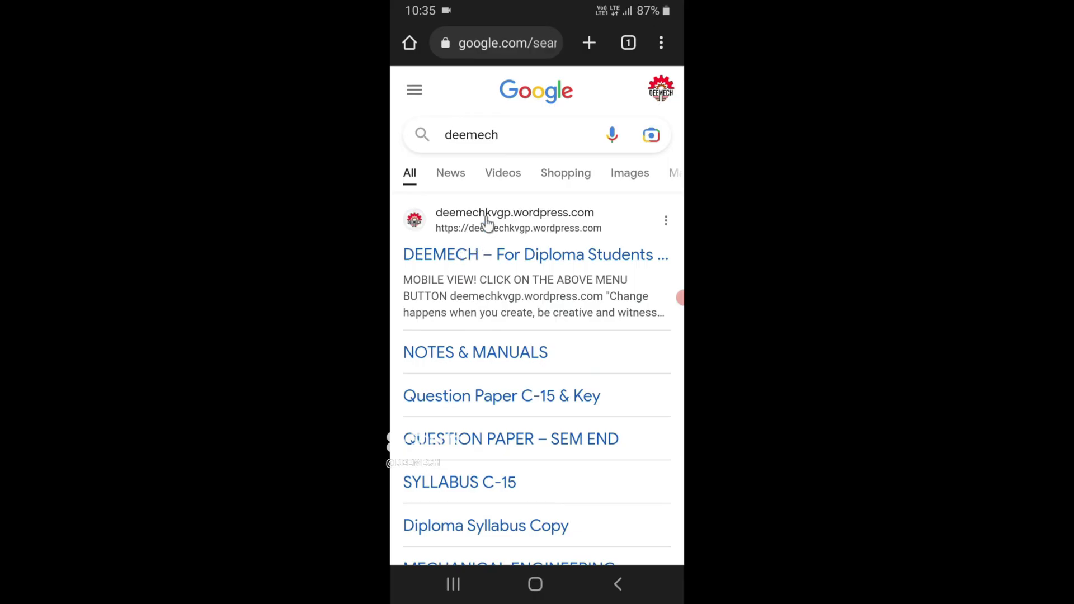
- Open the DEEMECH site, dismiss the cookie notice and go to NOTES & MANUALS
{"action": "left_click", "coordinate": [488, 223]}
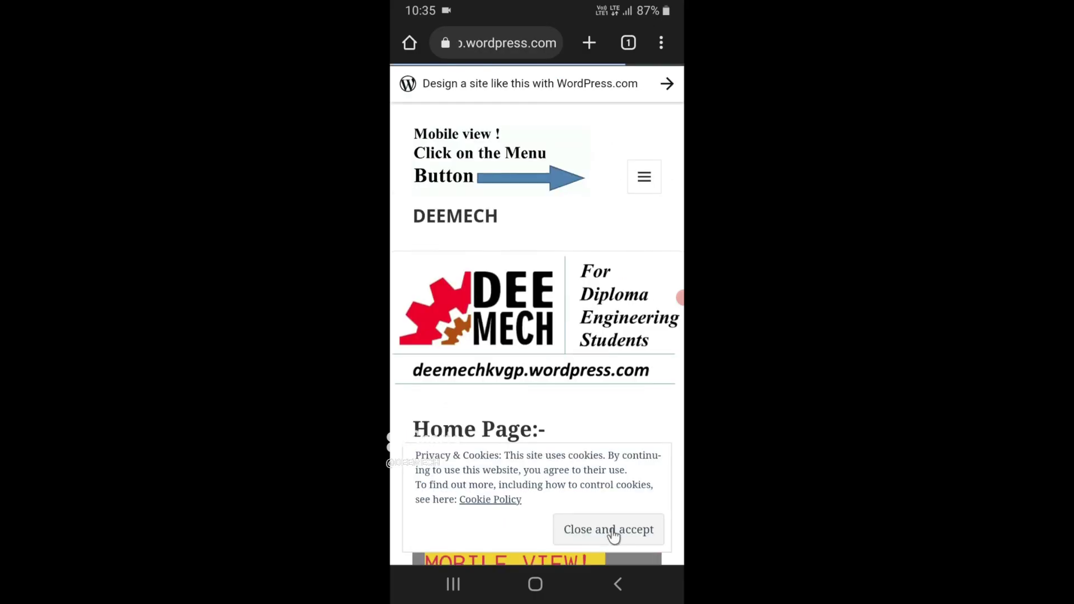
{"action": "left_click", "coordinate": [613, 534]}
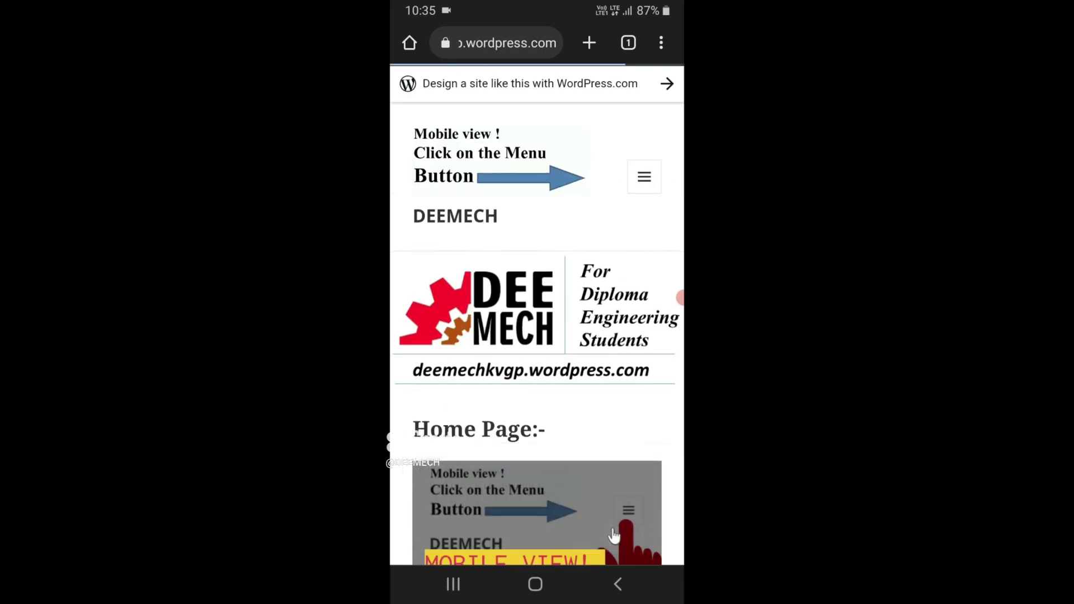
{"action": "left_click", "coordinate": [643, 179]}
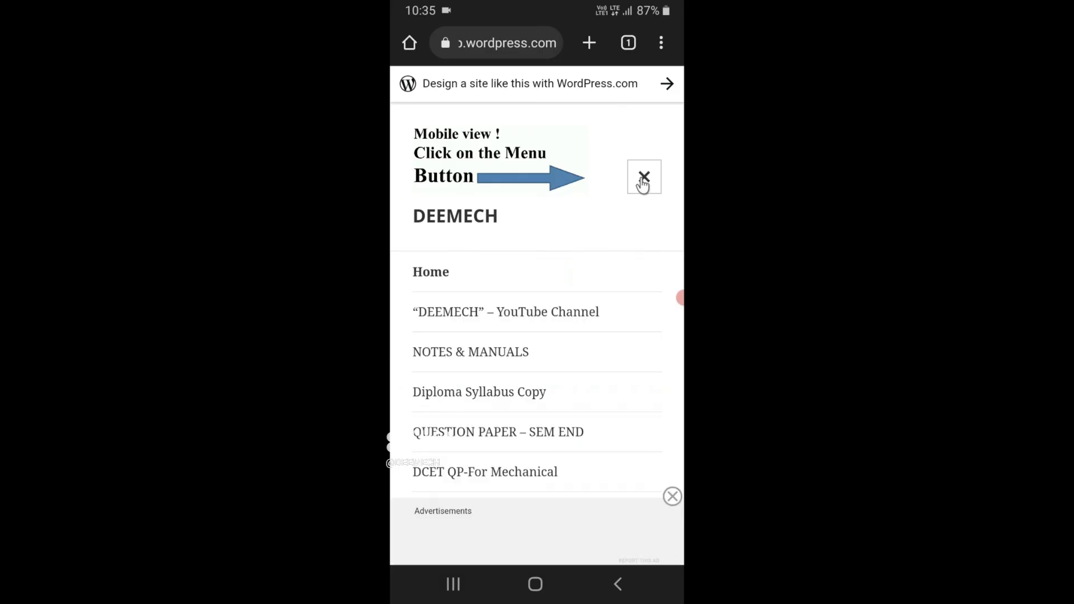
{"action": "left_click", "coordinate": [485, 357]}
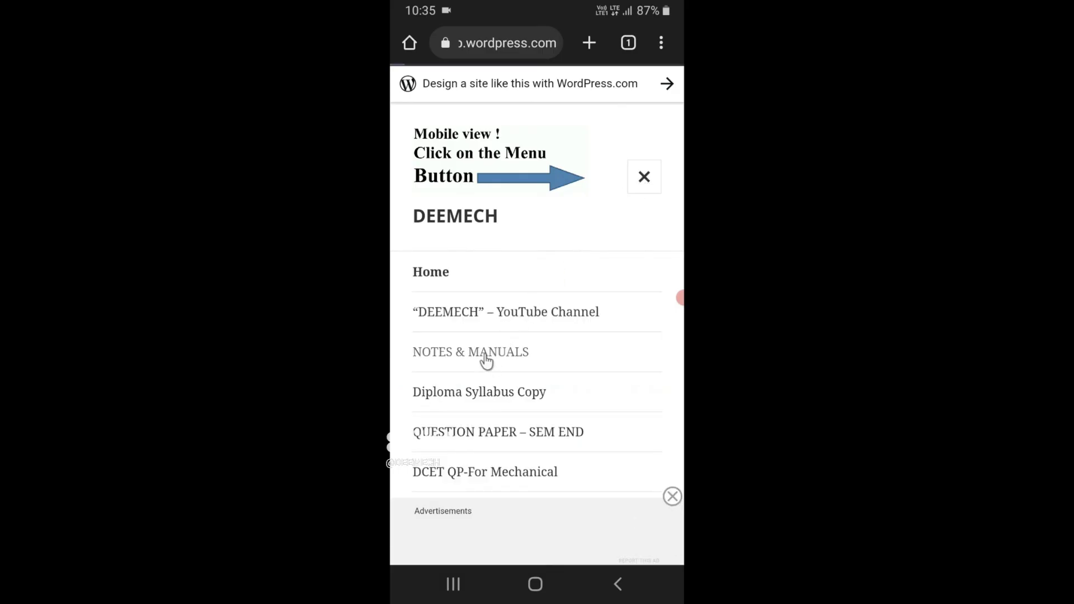
{"action": "scroll", "coordinate": [503, 344], "scroll_direction": "down", "scroll_amount": 2}
{"action": "scroll", "coordinate": [502, 344], "scroll_direction": "down", "scroll_amount": 2}
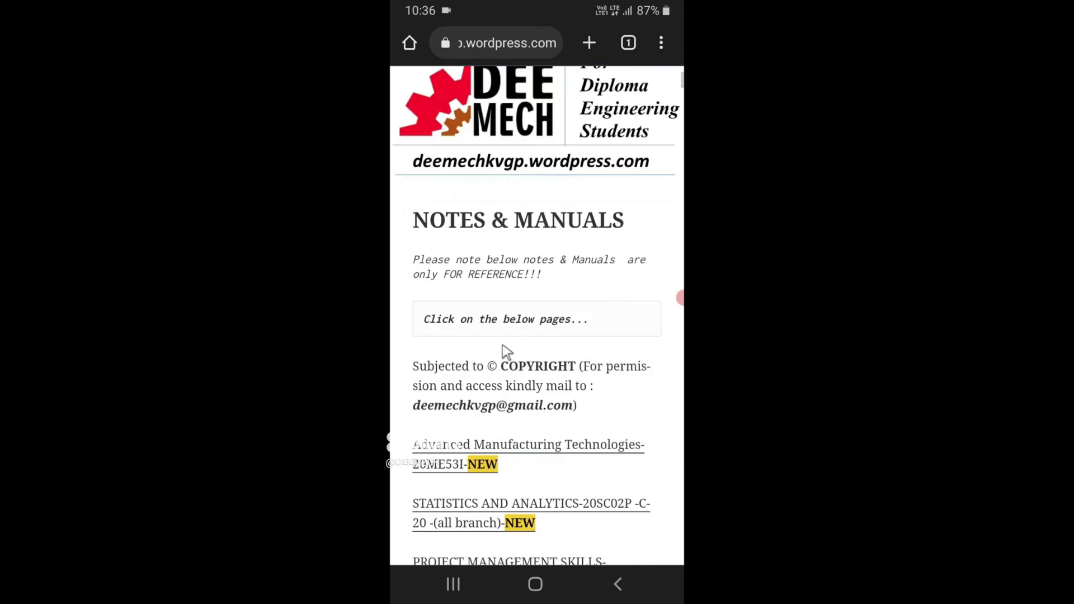
{"action": "scroll", "coordinate": [503, 344], "scroll_direction": "down", "scroll_amount": 2}
- Open the STATISTICS AND ANALYTICS page and its 20SC02P lab manual in Chrome, just once
{"action": "left_click", "coordinate": [481, 401]}
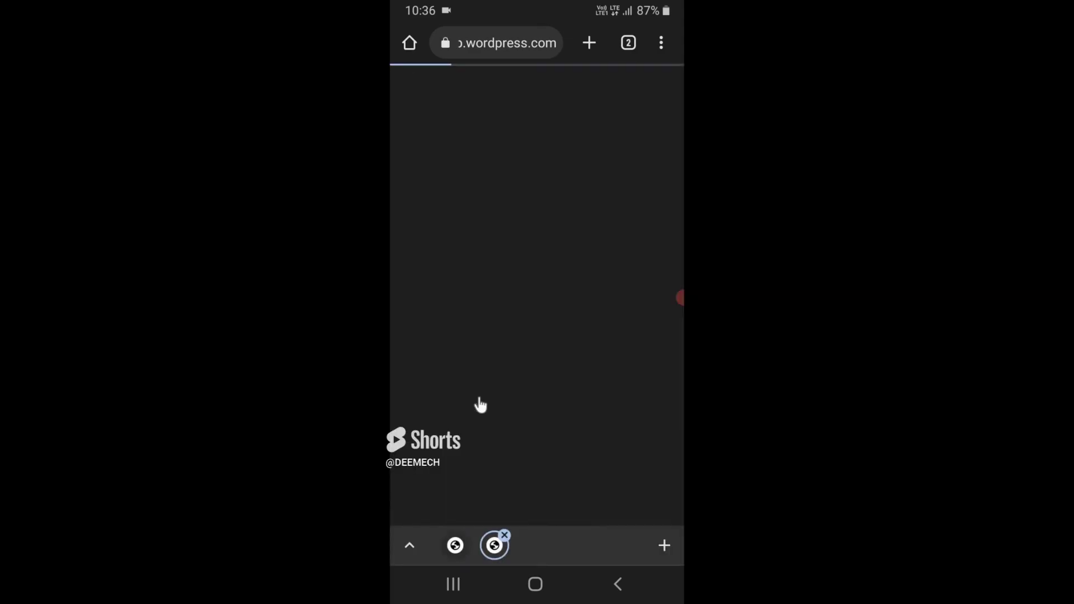
{"action": "scroll", "coordinate": [647, 367], "scroll_direction": "down", "scroll_amount": 2}
{"action": "scroll", "coordinate": [647, 367], "scroll_direction": "down", "scroll_amount": 1}
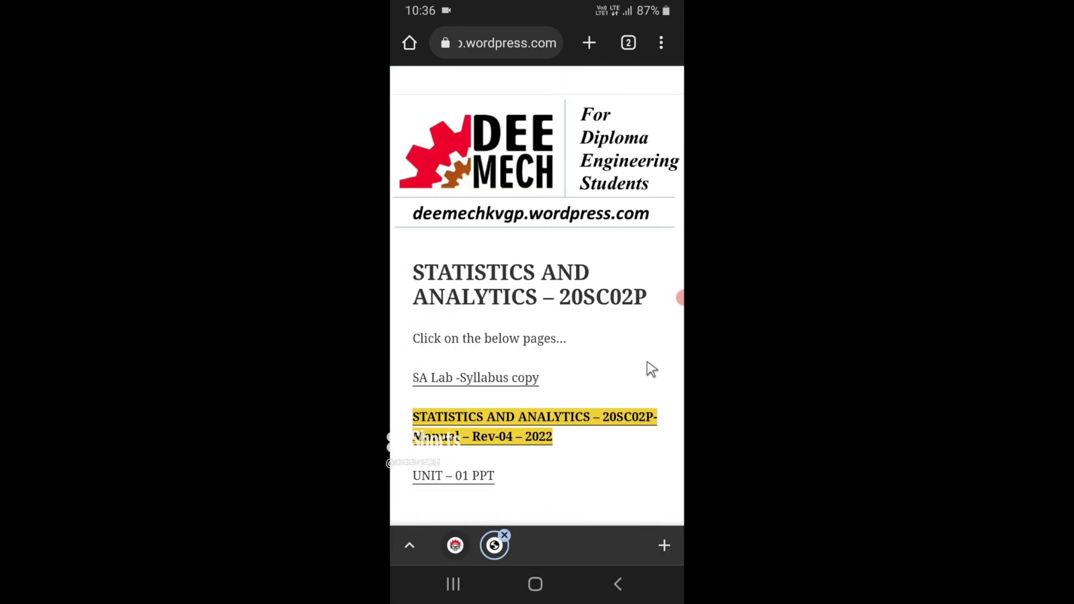
{"action": "scroll", "coordinate": [514, 287], "scroll_direction": "down", "scroll_amount": 2}
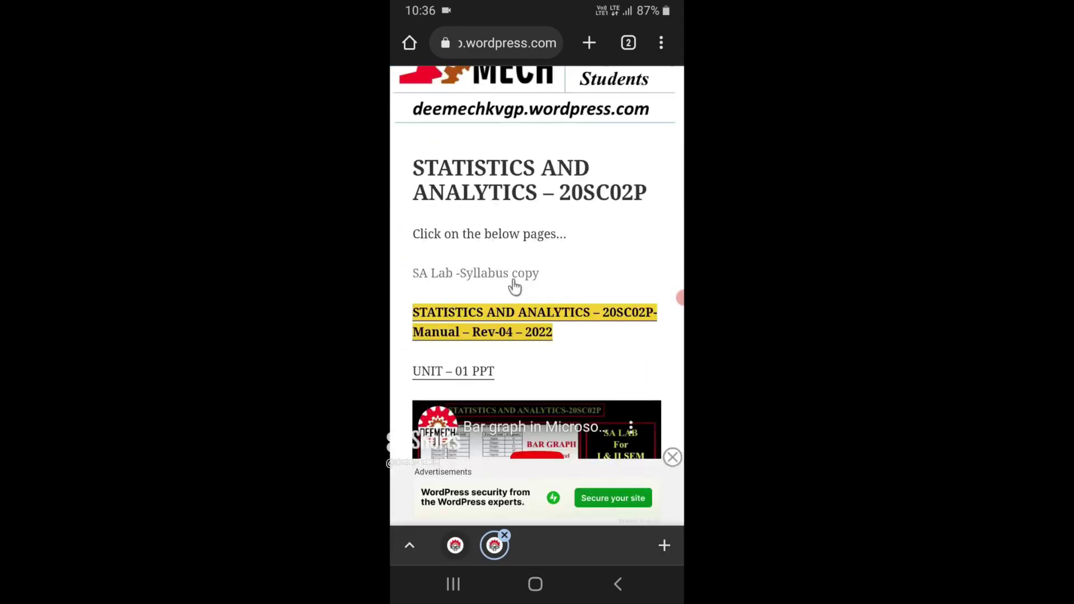
{"action": "left_click", "coordinate": [536, 316]}
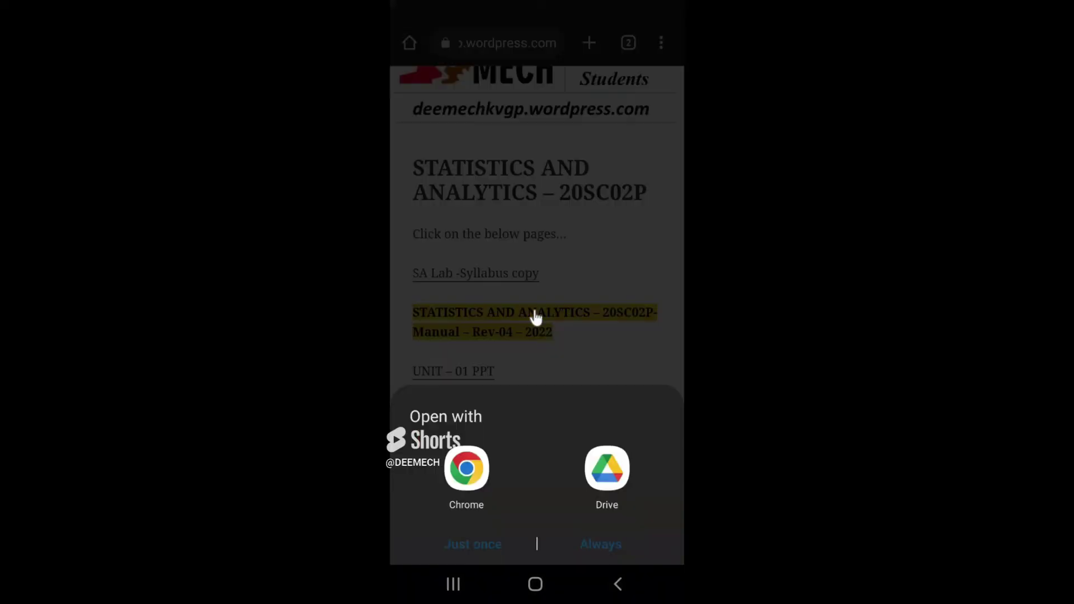
{"action": "left_click", "coordinate": [467, 481]}
{"action": "left_click", "coordinate": [462, 542]}
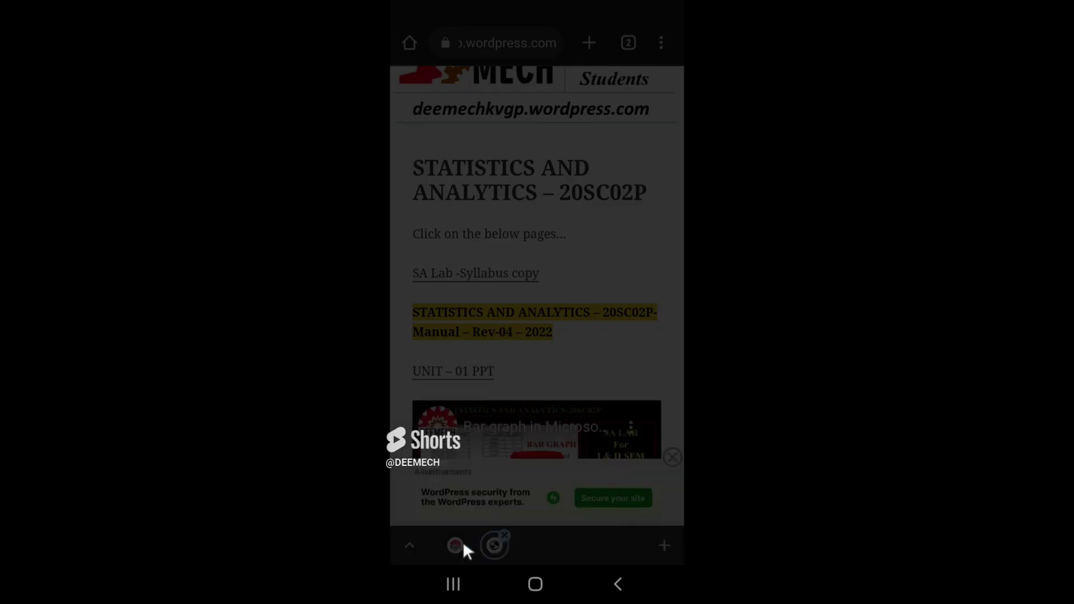
{"action": "scroll", "coordinate": [537, 297], "scroll_direction": "down", "scroll_amount": 5}
- Scroll through the lab manual PDF toward the later experiment pages
{"action": "scroll", "coordinate": [536, 297], "scroll_direction": "down", "scroll_amount": 10}
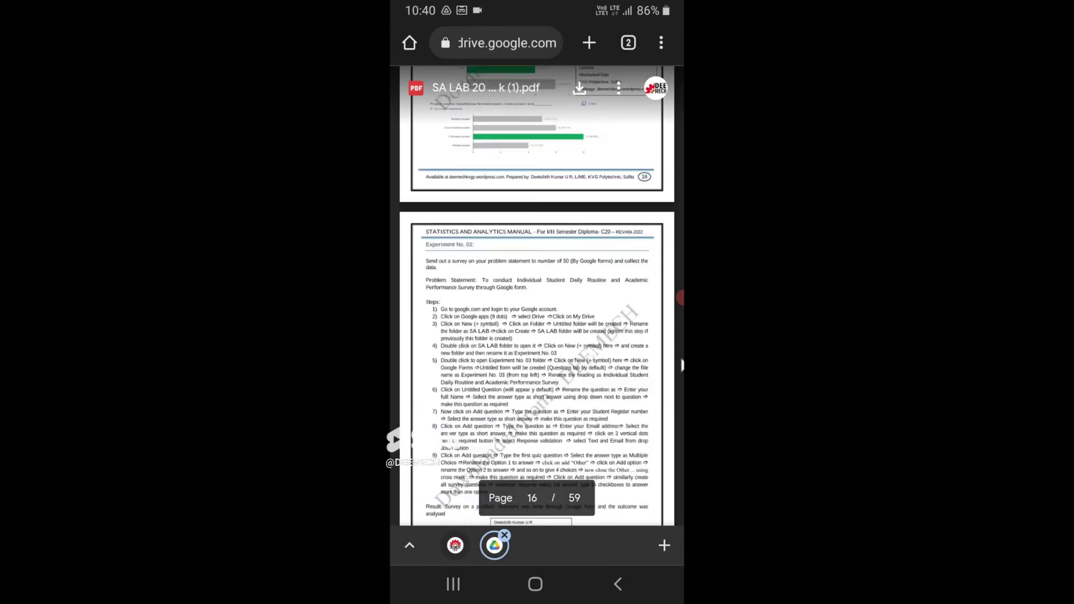
{"action": "scroll", "coordinate": [536, 297], "scroll_direction": "down", "scroll_amount": 15}
{"action": "scroll", "coordinate": [450, 168], "scroll_direction": "down", "scroll_amount": 3}
{"action": "scroll", "coordinate": [628, 312], "scroll_direction": "down", "scroll_amount": 10}
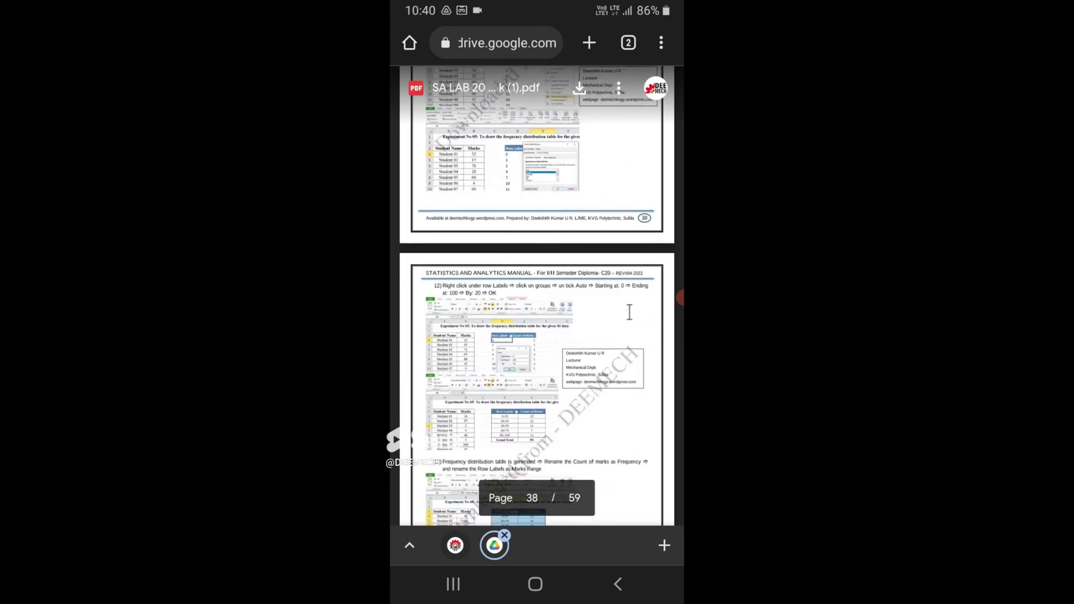
{"action": "scroll", "coordinate": [627, 311], "scroll_direction": "down", "scroll_amount": 15}
{"action": "scroll", "coordinate": [629, 310], "scroll_direction": "down", "scroll_amount": 15}
{"action": "scroll", "coordinate": [629, 311], "scroll_direction": "down", "scroll_amount": 10}
{"action": "scroll", "coordinate": [629, 311], "scroll_direction": "up", "scroll_amount": 5}
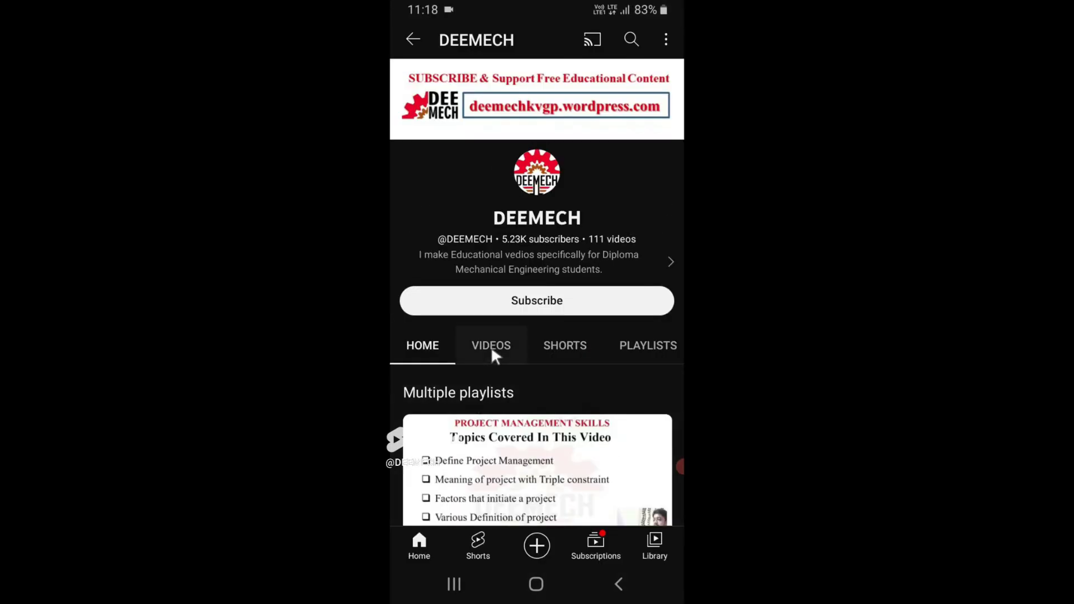
- Browse the DEEMECH Videos, Shorts and Playlists tabs, then subscribe to the channel
{"action": "left_click", "coordinate": [491, 345]}
{"action": "scroll", "coordinate": [505, 410], "scroll_direction": "down", "scroll_amount": 4}
{"action": "scroll", "coordinate": [505, 410], "scroll_direction": "up", "scroll_amount": 5}
{"action": "left_click", "coordinate": [536, 345]}
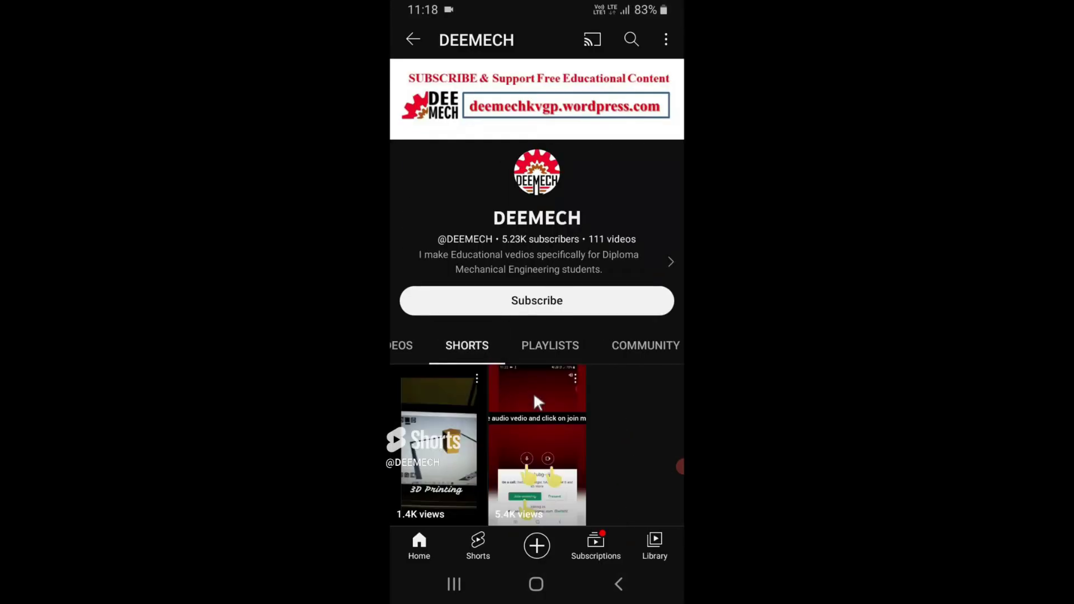
{"action": "left_click", "coordinate": [551, 347]}
{"action": "scroll", "coordinate": [560, 386], "scroll_direction": "down", "scroll_amount": 3}
{"action": "scroll", "coordinate": [557, 399], "scroll_direction": "up", "scroll_amount": 2}
{"action": "scroll", "coordinate": [556, 353], "scroll_direction": "up", "scroll_amount": 1}
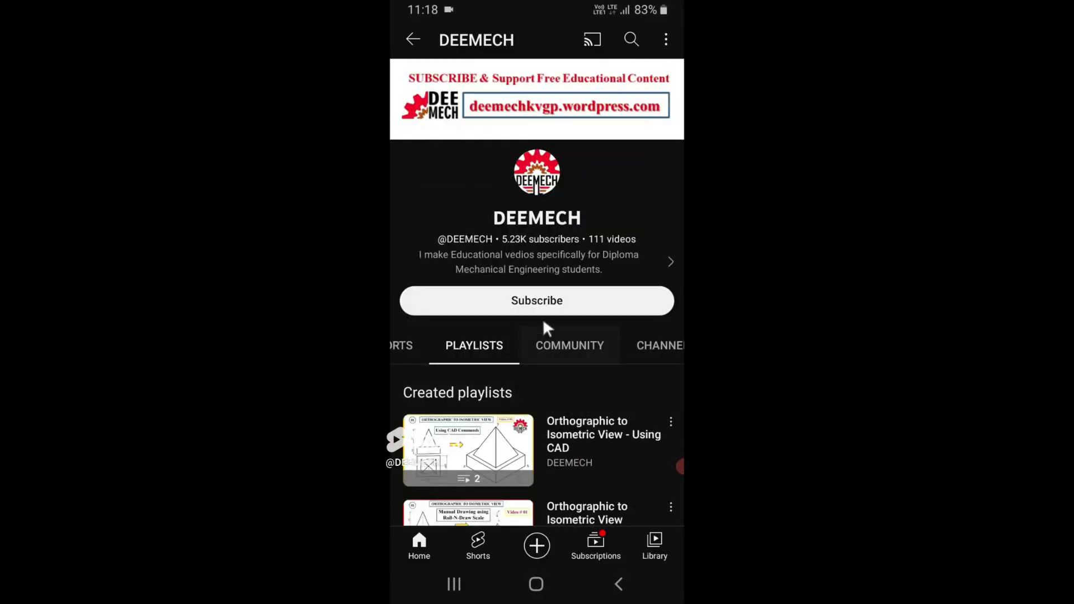
{"action": "left_click", "coordinate": [549, 305]}
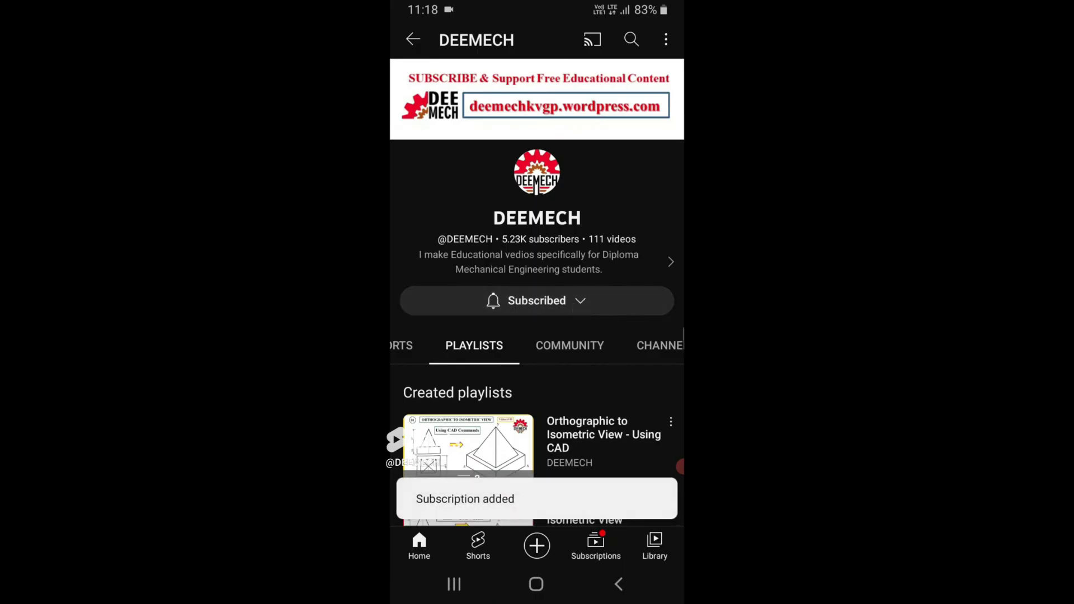